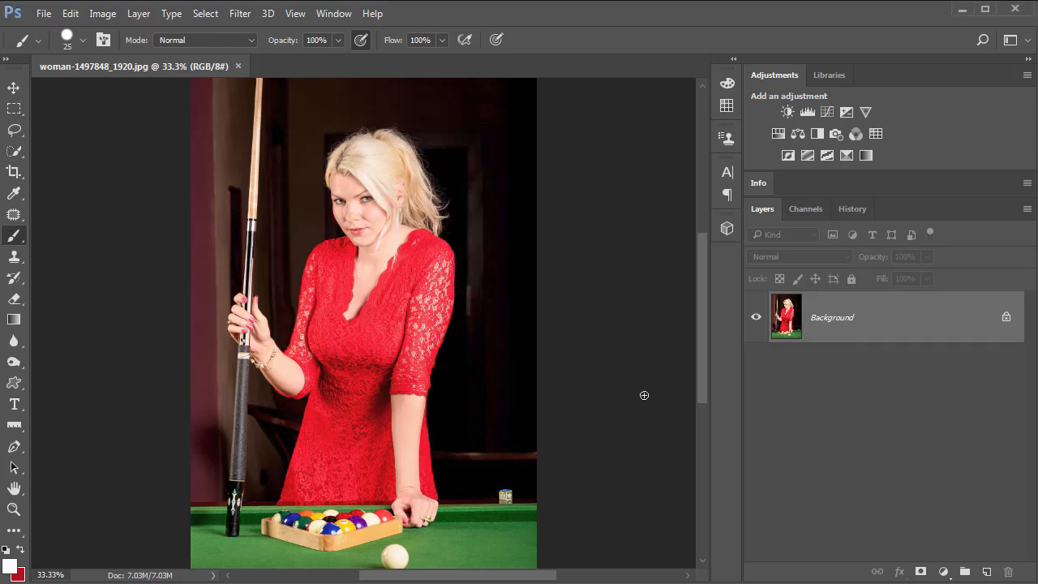
{"action": "key", "text": "ctrl+0"}
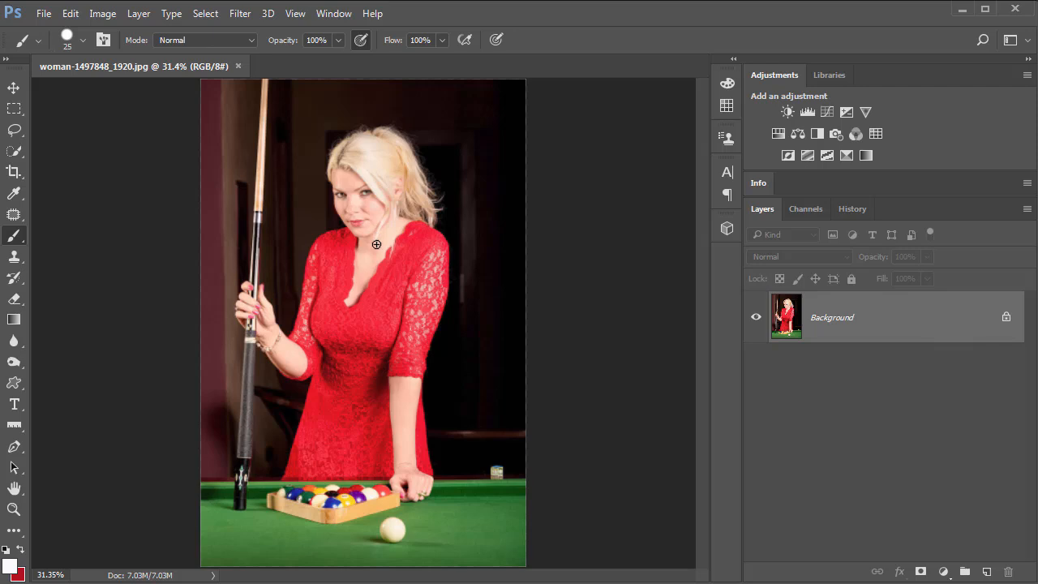
{"action": "left_click_drag", "start_coordinate": [332, 248], "coordinate": [326, 334]}
{"action": "key", "text": "ctrl+z"}
Select the red dress with the Quick Selection tool.
{"action": "left_click_drag", "start_coordinate": [14, 155], "coordinate": [64, 155]}
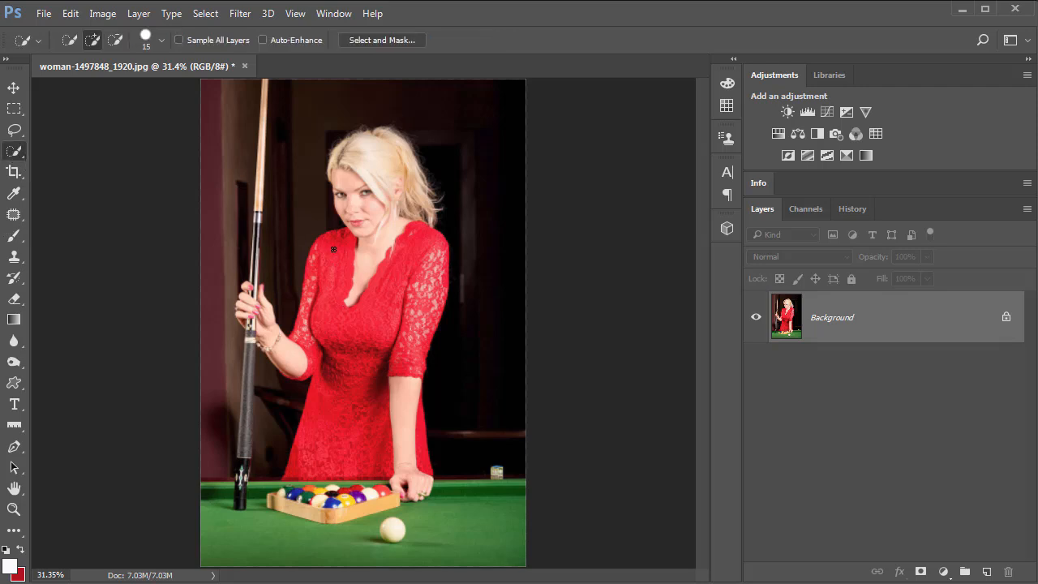
{"action": "left_click_drag", "start_coordinate": [327, 328], "coordinate": [356, 451]}
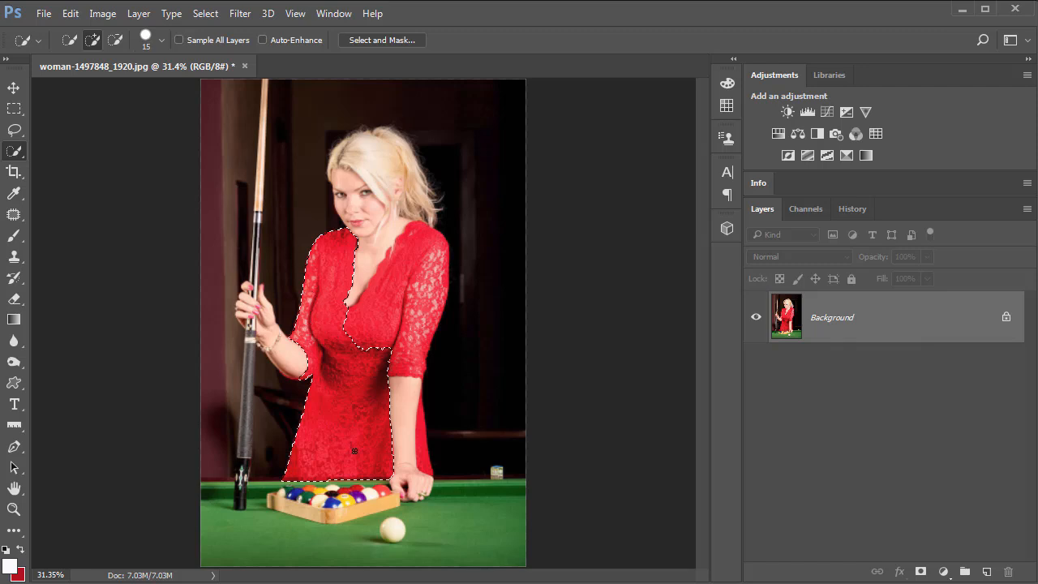
{"action": "mouse_move", "coordinate": [421, 450]}
{"action": "left_mouse_down"}
{"action": "mouse_move", "coordinate": [422, 308]}
{"action": "mouse_move", "coordinate": [411, 299]}
{"action": "mouse_move", "coordinate": [396, 323]}
{"action": "left_mouse_up"}
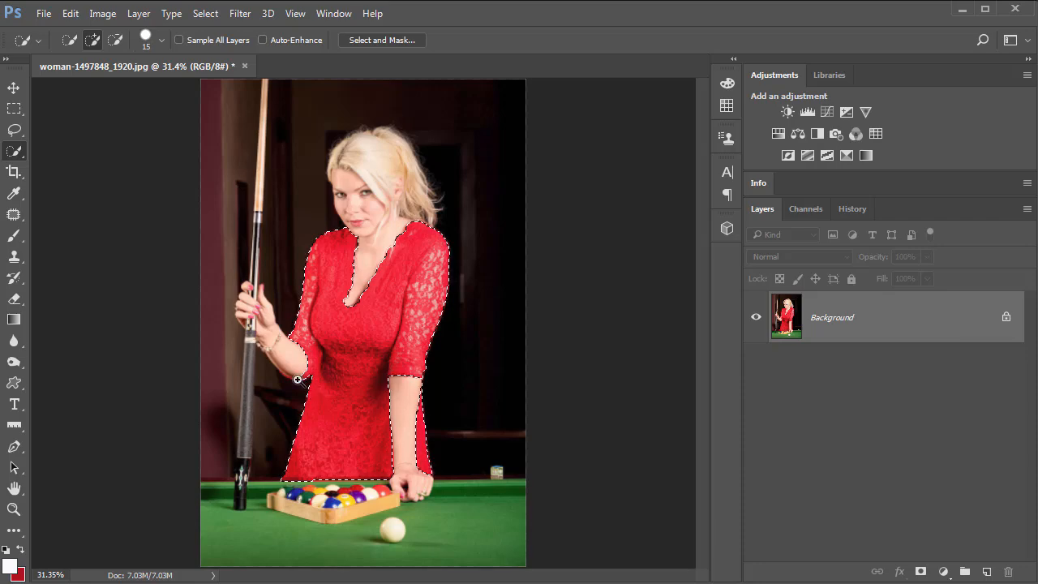
Zoom in on the left sleeve cuff, shrink the brush to 7, and add the cuff's lower edge to the selection.
{"action": "scroll", "coordinate": [293, 379], "scroll_direction": "up", "scroll_amount": 3}
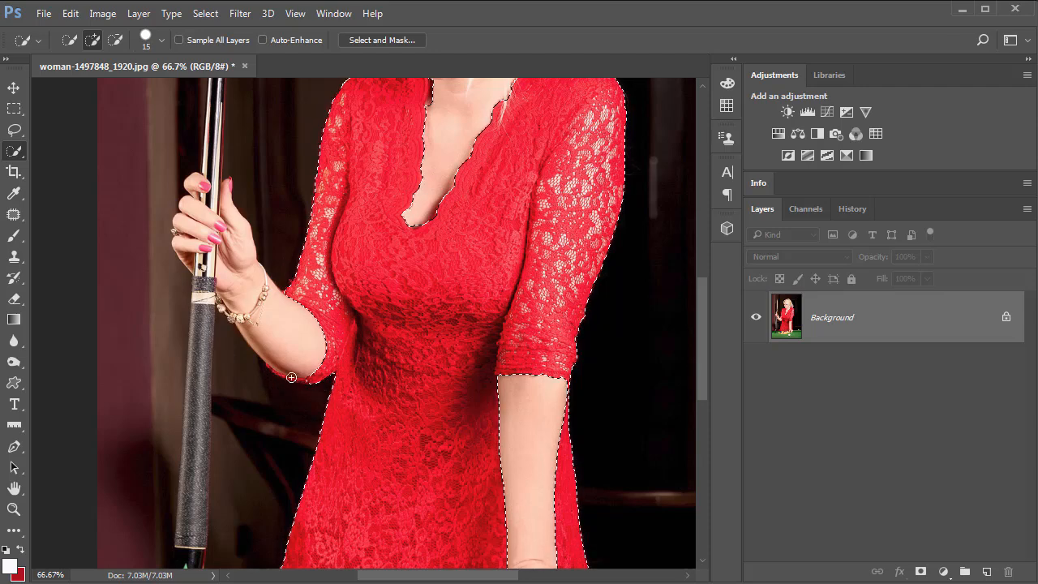
{"action": "scroll", "coordinate": [292, 377], "scroll_direction": "up", "scroll_amount": 3}
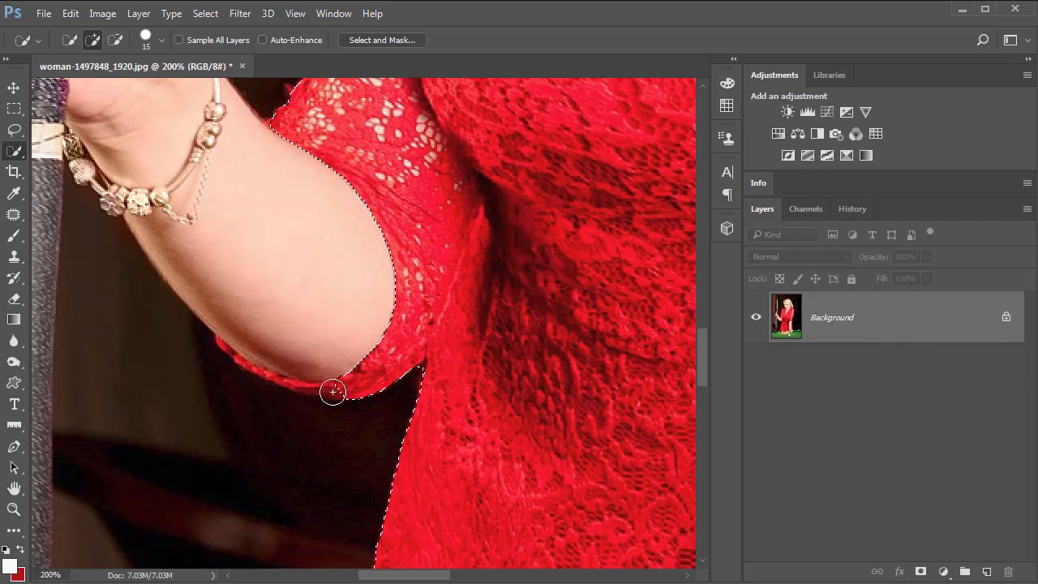
{"action": "key", "text": "bracketleft"}
{"action": "key", "text": "bracketleft"}
Reduce the brush to 3 and add the rest of the left cuff's edge along the arm to the selection.
{"action": "key", "text": "bracketleft"}
{"action": "key", "text": "bracketleft"}
{"action": "key", "text": "bracketleft"}
{"action": "left_click_drag", "start_coordinate": [338, 389], "coordinate": [322, 390]}
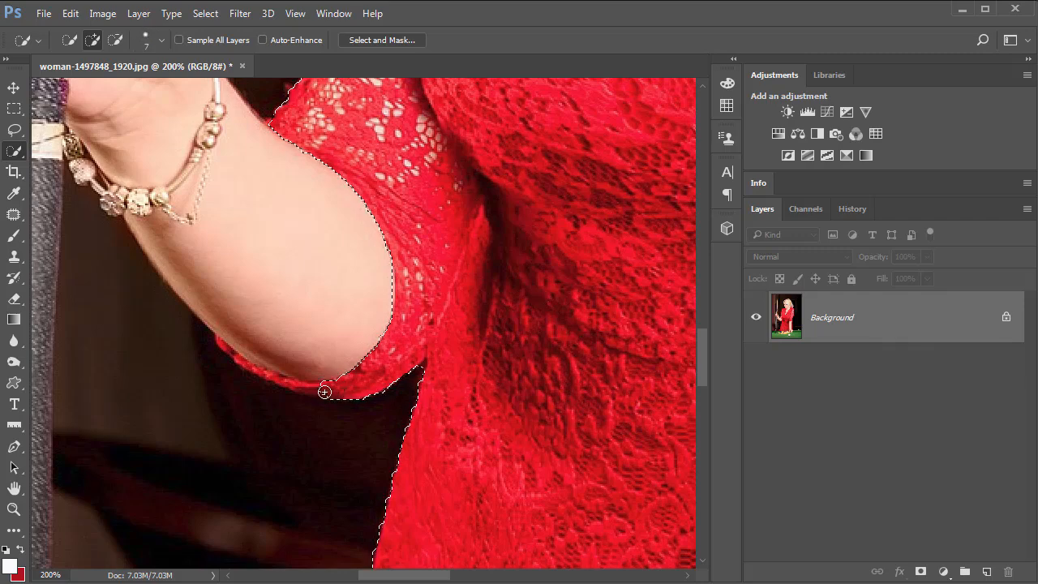
{"action": "key", "text": "bracketleft"}
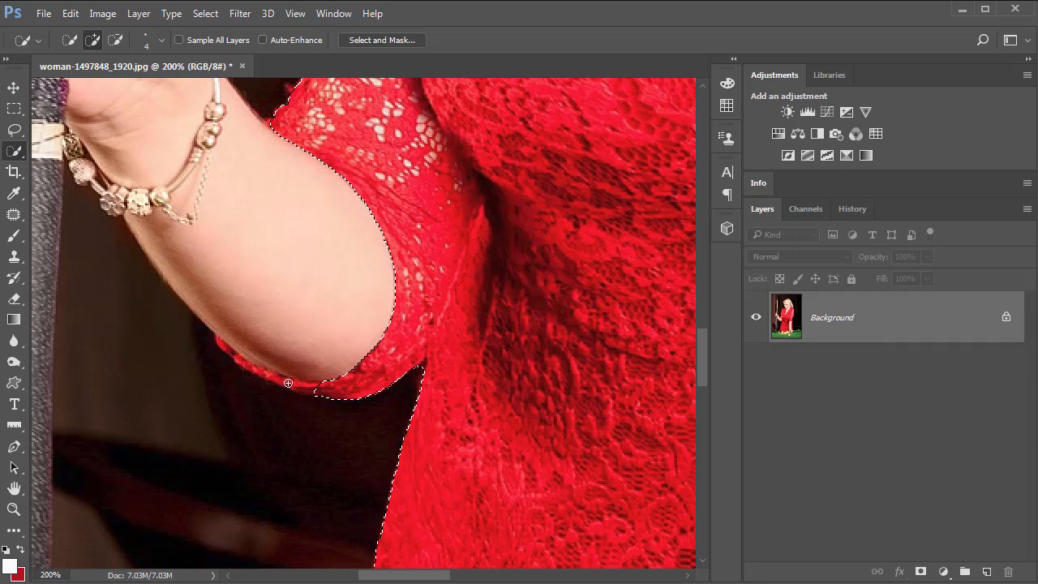
{"action": "left_click_drag", "start_coordinate": [290, 386], "coordinate": [286, 387]}
{"action": "key", "text": "bracketleft"}
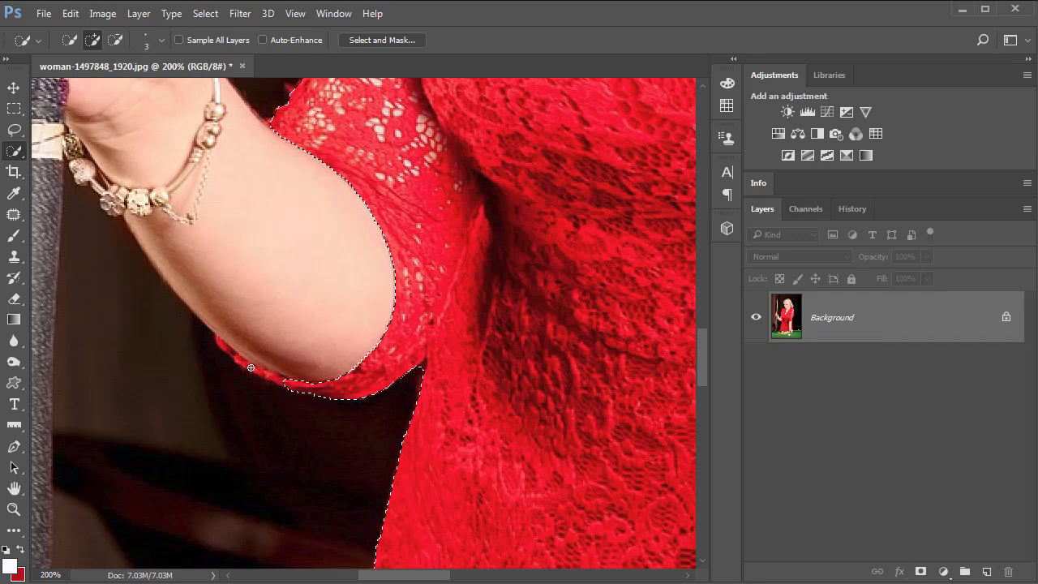
{"action": "left_click", "coordinate": [259, 370]}
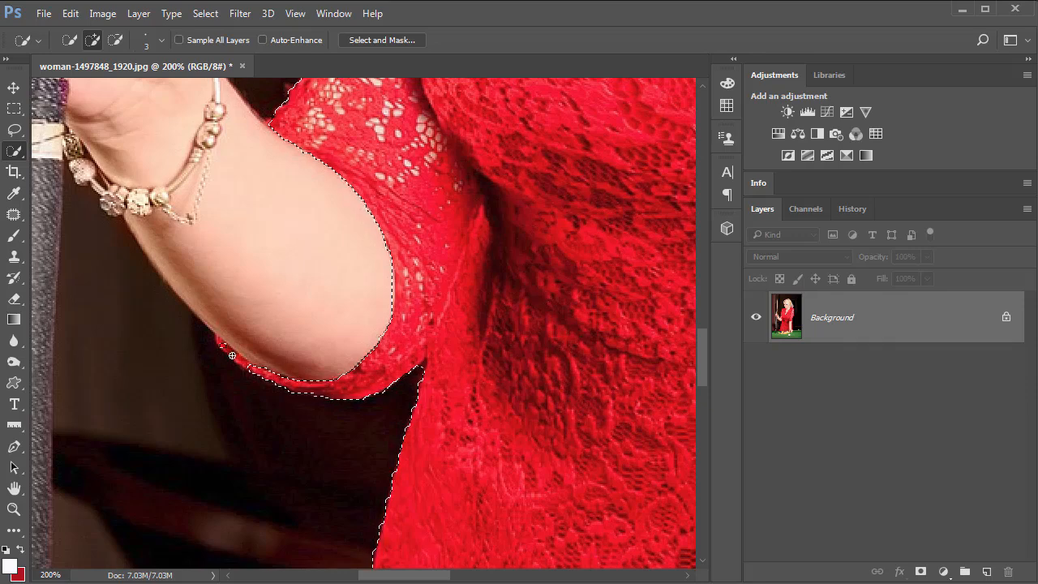
{"action": "left_click_drag", "start_coordinate": [224, 348], "coordinate": [236, 357]}
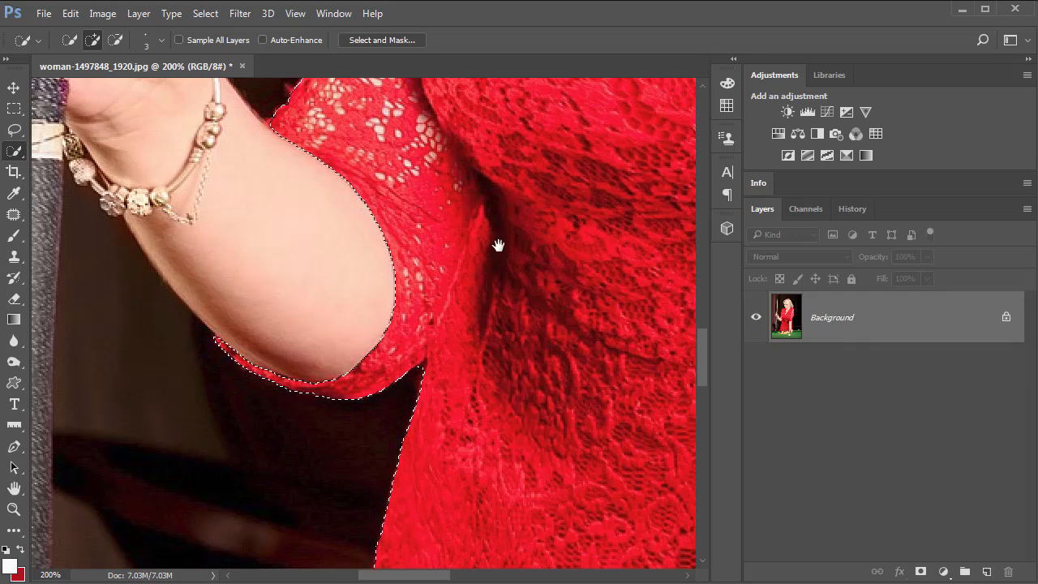
Subtract the neck skin beside the left collar from the dress selection.
{"action": "scroll", "coordinate": [405, 325], "scroll_direction": "up", "scroll_amount": 3}
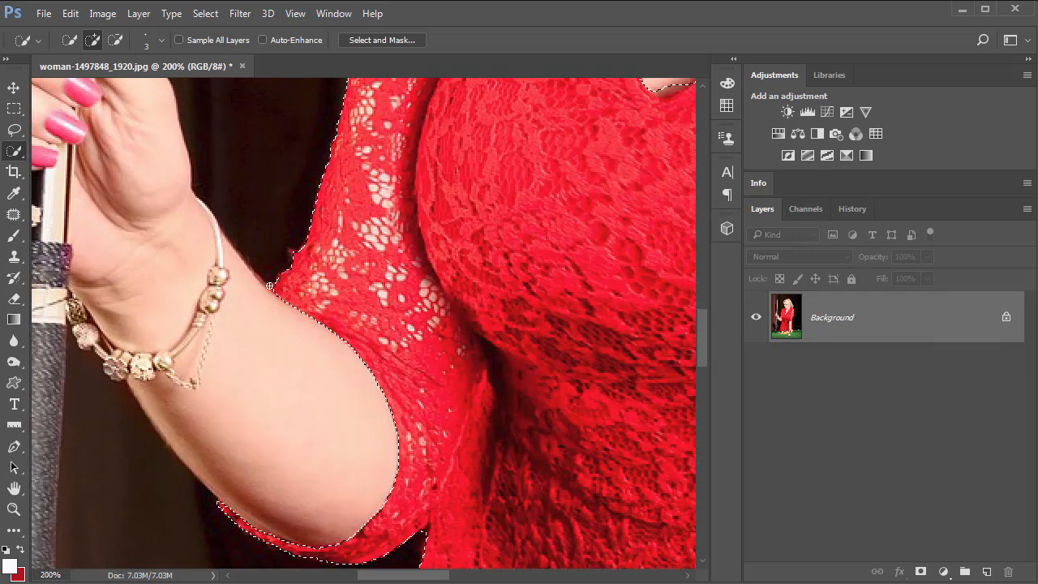
{"action": "scroll", "coordinate": [433, 325], "scroll_direction": "up", "scroll_amount": 4}
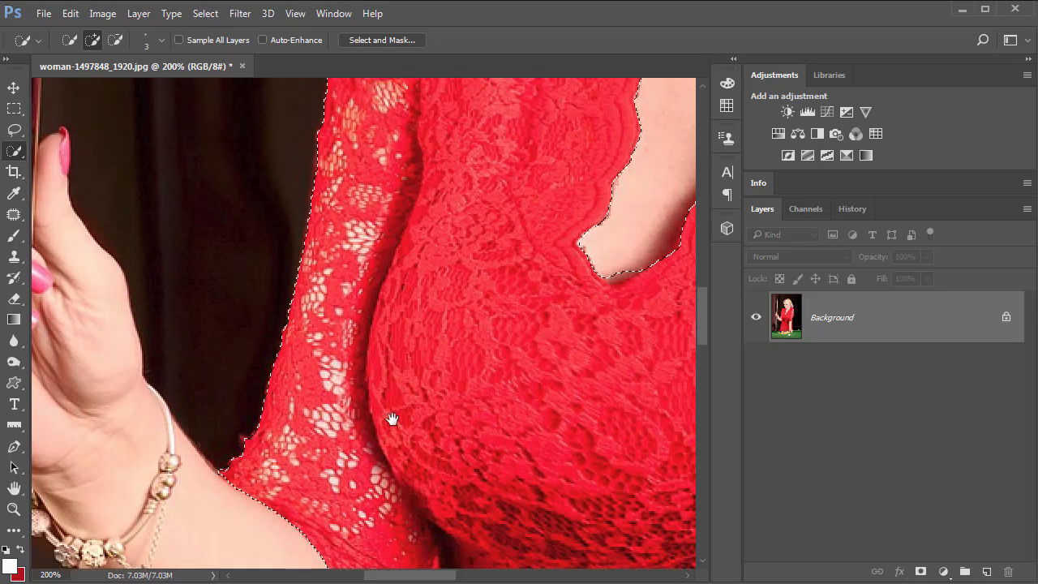
{"action": "scroll", "coordinate": [369, 305], "scroll_direction": "up", "scroll_amount": 5}
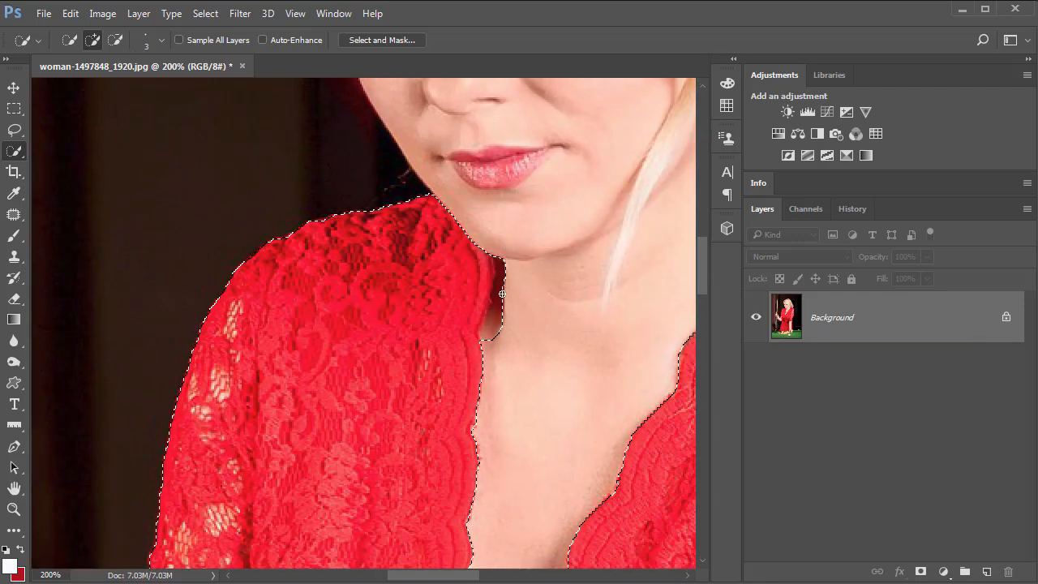
{"action": "key", "text": "alt"}
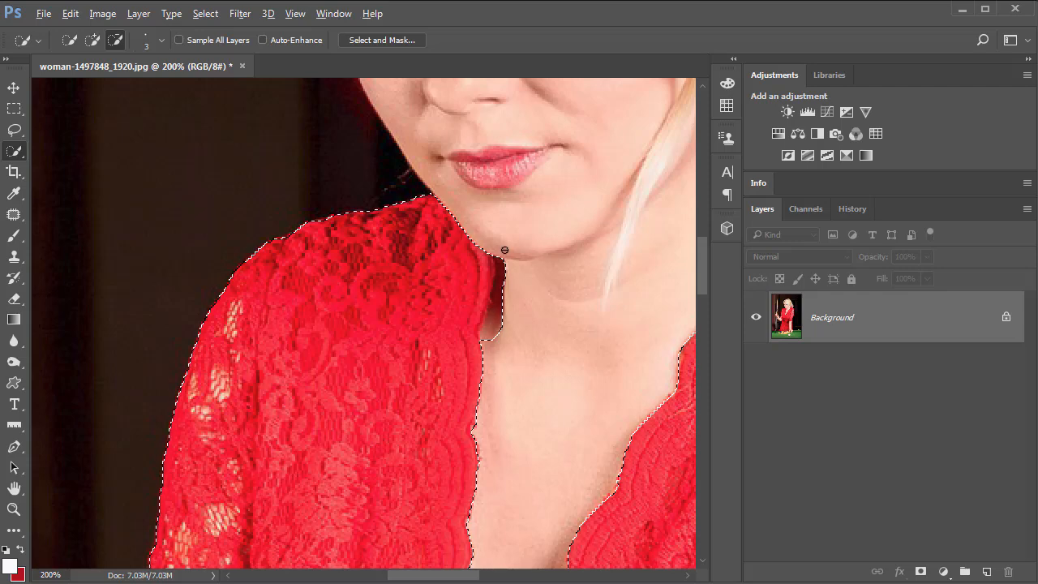
{"action": "left_click_drag", "start_coordinate": [497, 272], "coordinate": [496, 356]}
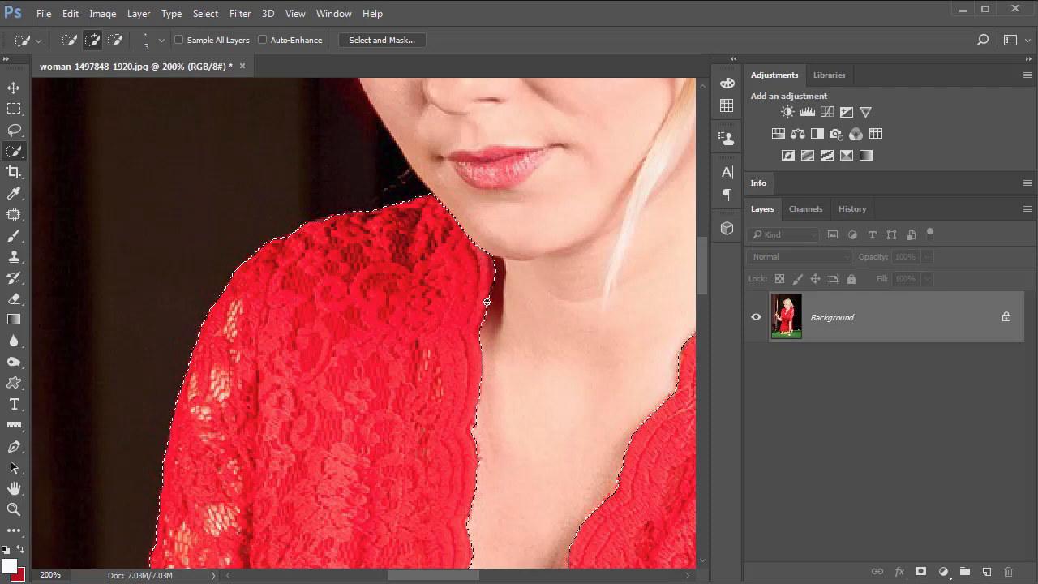
{"action": "left_click_drag", "start_coordinate": [487, 302], "coordinate": [450, 398]}
Inspect the selection edges along the right sleeve and the dress hem, then fit the image on screen.
{"action": "key", "text": "space"}
{"action": "left_click_drag", "start_coordinate": [411, 281], "coordinate": [176, 248]}
{"action": "left_click_drag", "start_coordinate": [566, 276], "coordinate": [471, 401]}
{"action": "left_click_drag", "start_coordinate": [542, 330], "coordinate": [412, 260]}
{"action": "left_click_drag", "start_coordinate": [517, 409], "coordinate": [470, 256]}
{"action": "left_click_drag", "start_coordinate": [482, 471], "coordinate": [510, 241]}
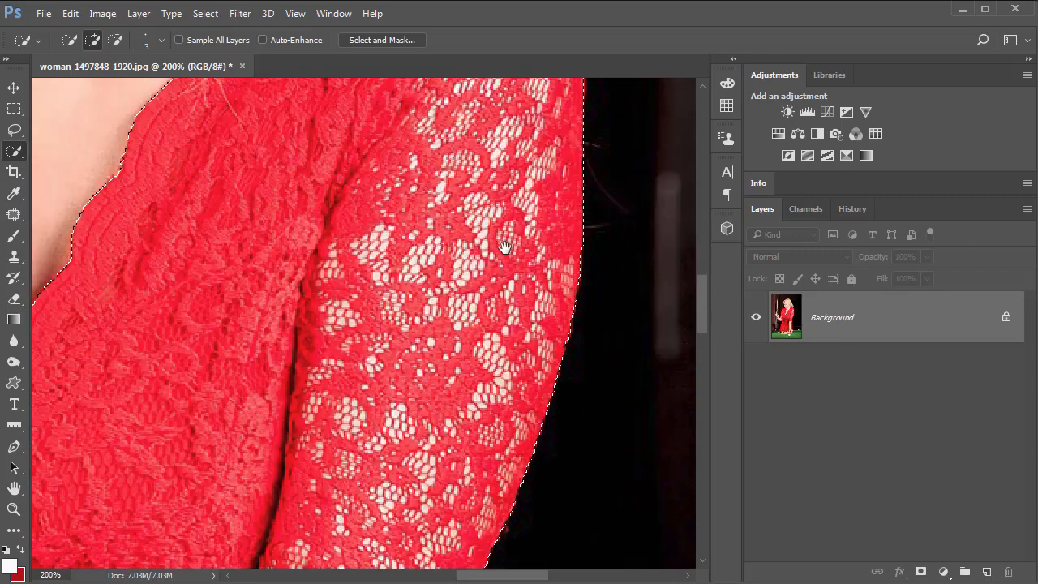
{"action": "left_click_drag", "start_coordinate": [421, 473], "coordinate": [489, 237]}
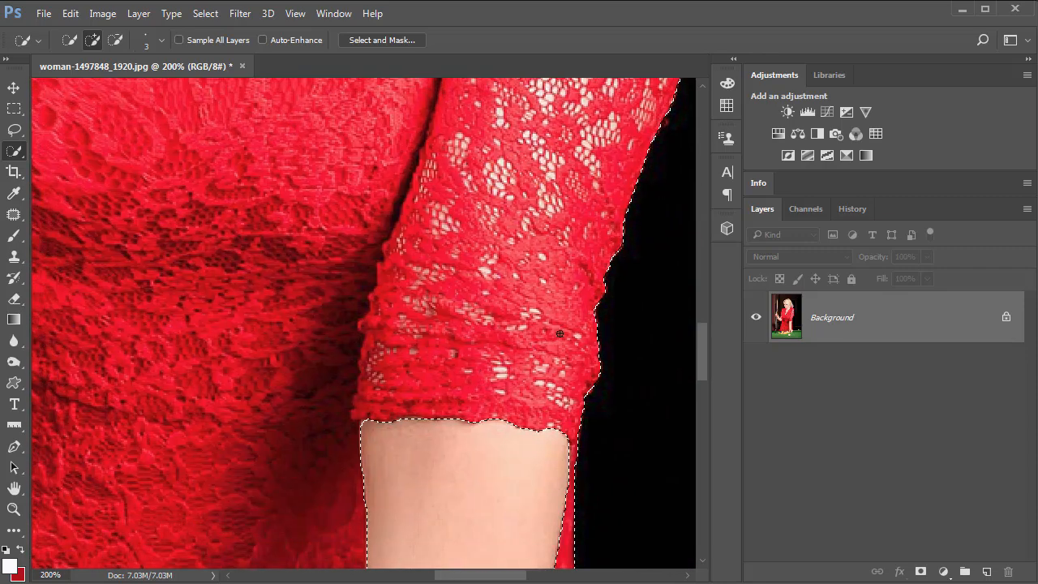
{"action": "left_click_drag", "start_coordinate": [531, 487], "coordinate": [555, 309]}
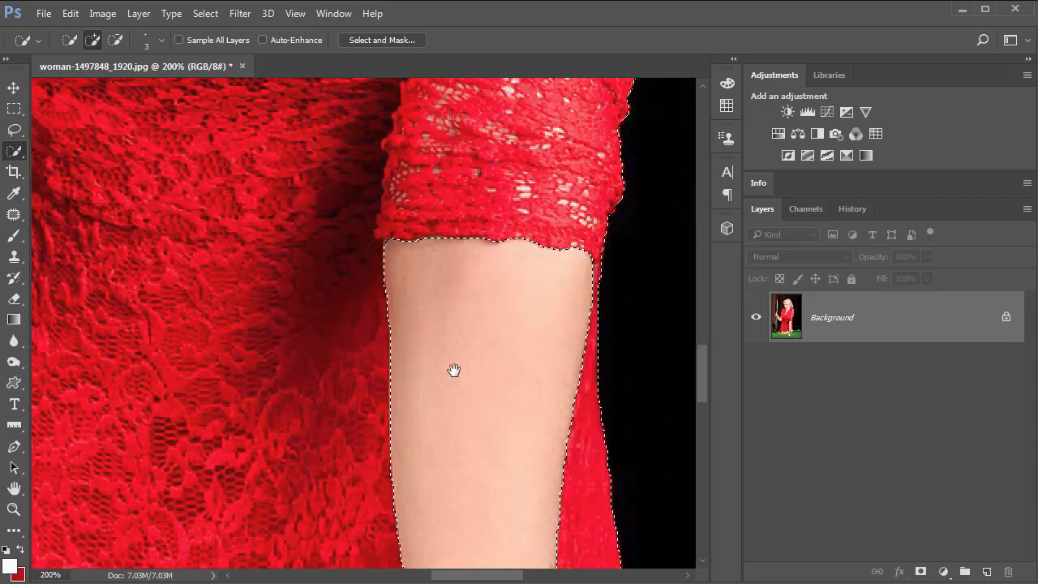
{"action": "left_click_drag", "start_coordinate": [444, 426], "coordinate": [484, 246]}
{"action": "scroll", "coordinate": [496, 365], "scroll_direction": "down", "scroll_amount": 6}
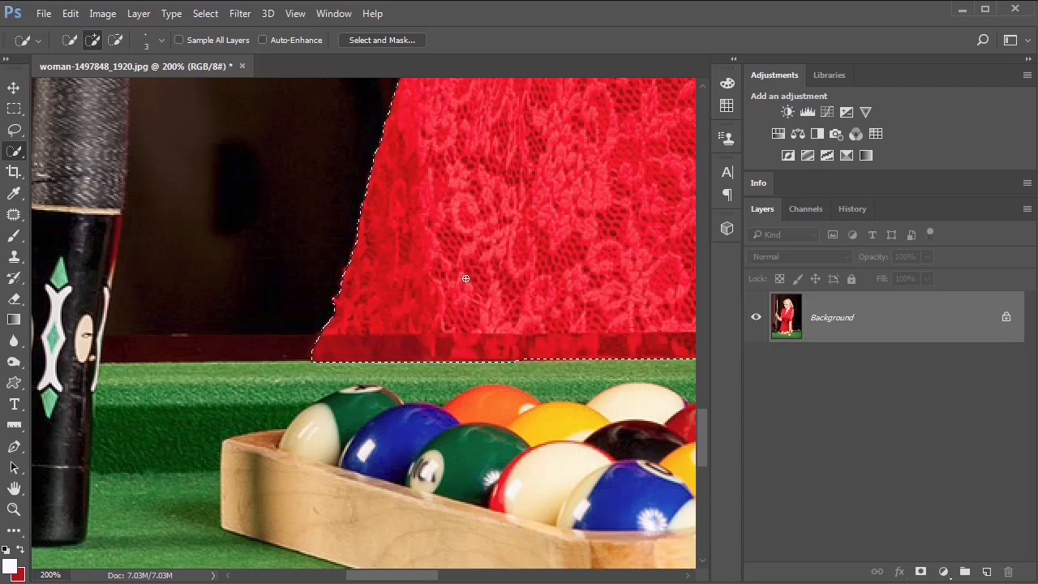
{"action": "key", "text": "ctrl+0"}
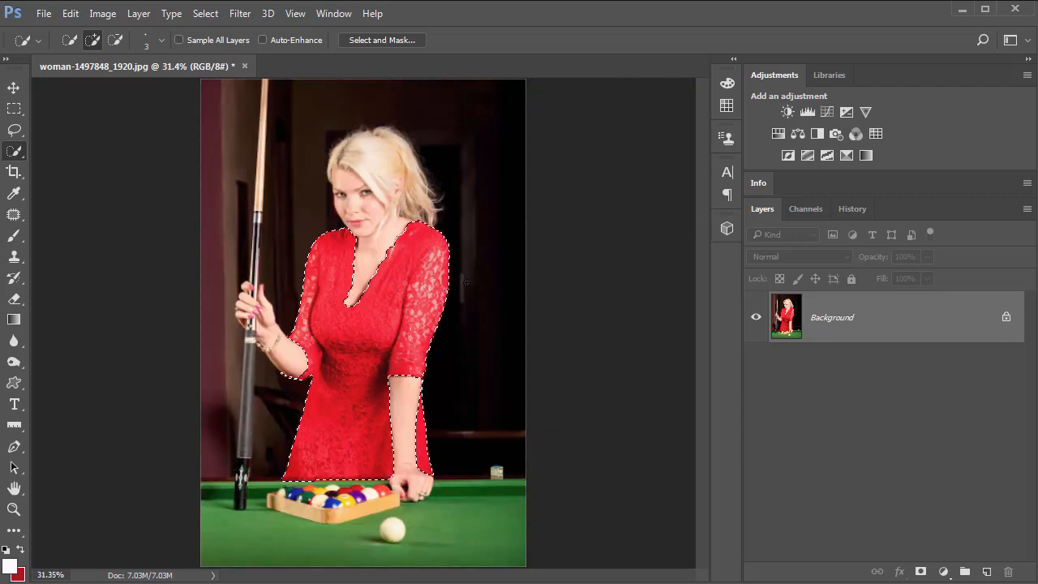
Open Select and Mask and set the Onion Skin view transparency to 59%.
{"action": "left_click", "coordinate": [384, 39]}
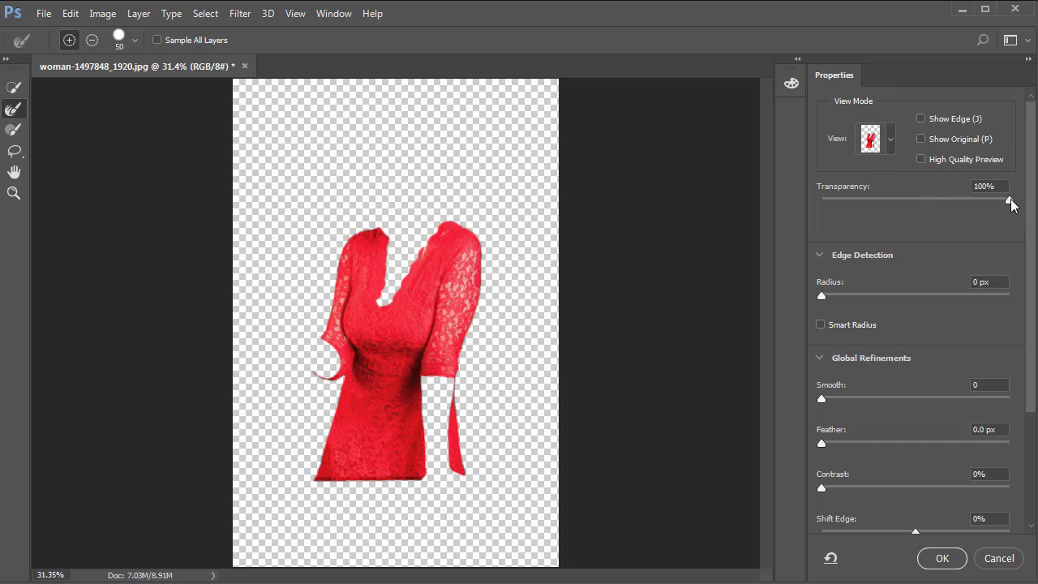
{"action": "left_click_drag", "start_coordinate": [1011, 200], "coordinate": [856, 204]}
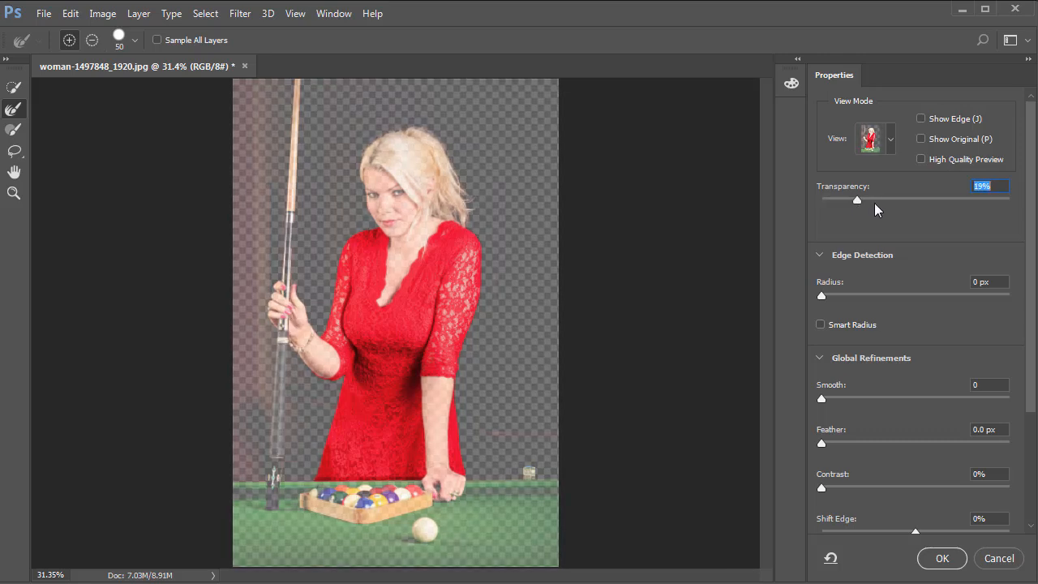
{"action": "left_click_drag", "start_coordinate": [874, 203], "coordinate": [922, 210]}
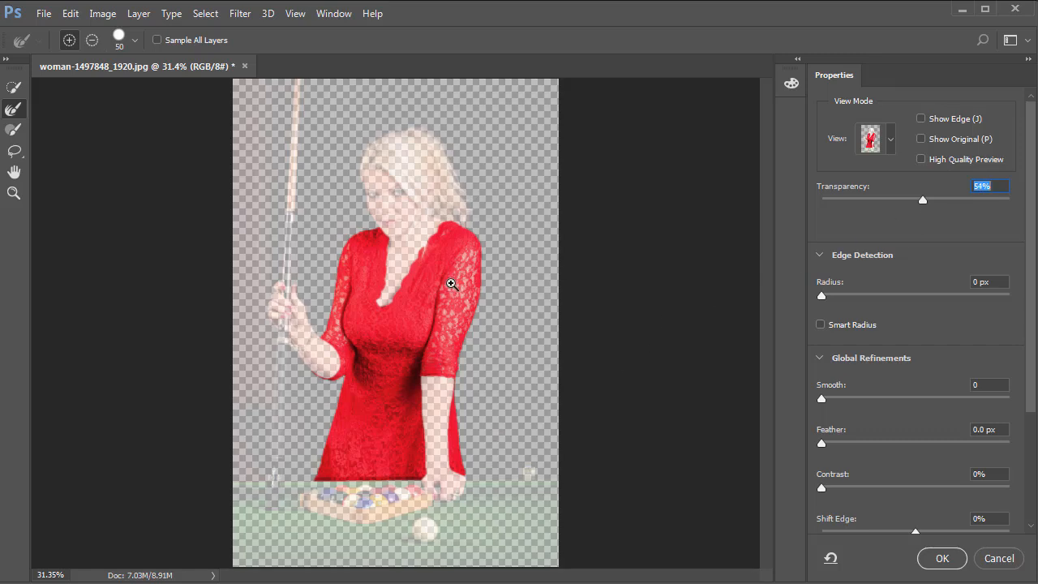
{"action": "left_click", "coordinate": [451, 284]}
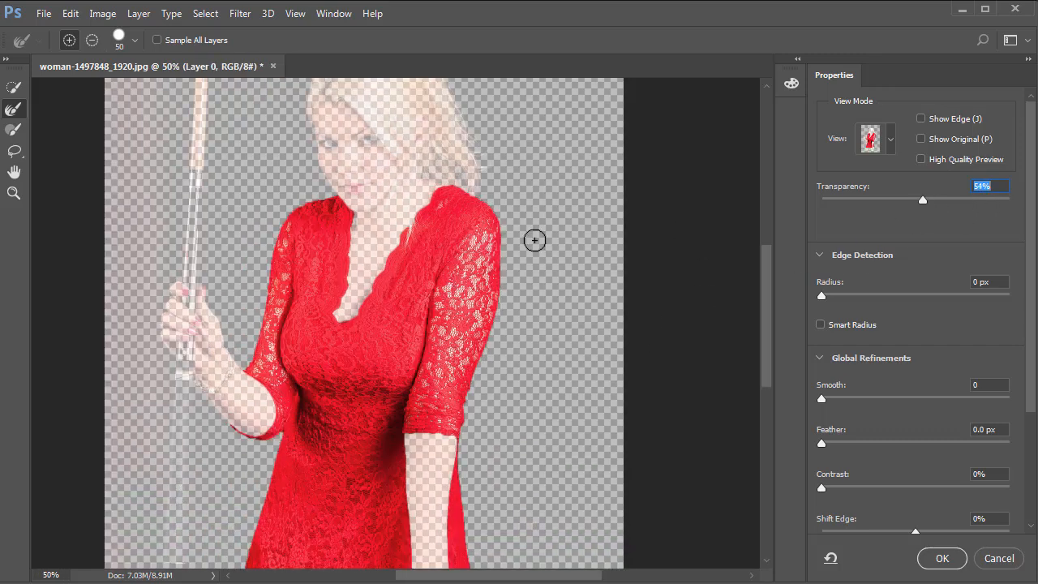
{"action": "mouse_move", "coordinate": [924, 199]}
{"action": "left_mouse_down"}
{"action": "mouse_move", "coordinate": [1010, 200]}
{"action": "mouse_move", "coordinate": [933, 215]}
{"action": "left_mouse_up"}
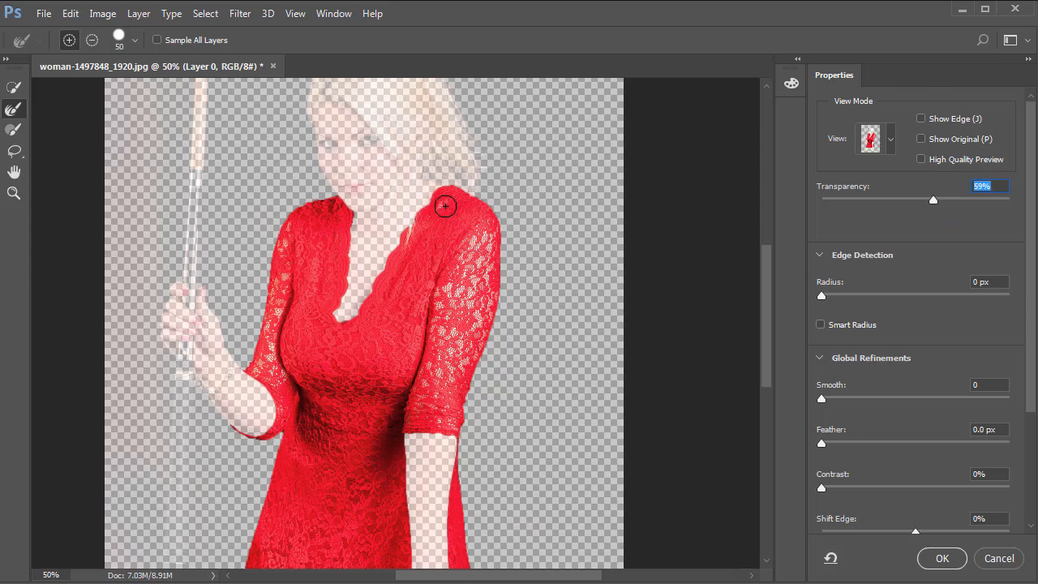
Preview the mask in Black & White view, then switch to On Layers view and inspect the neckline.
{"action": "left_click", "coordinate": [889, 141]}
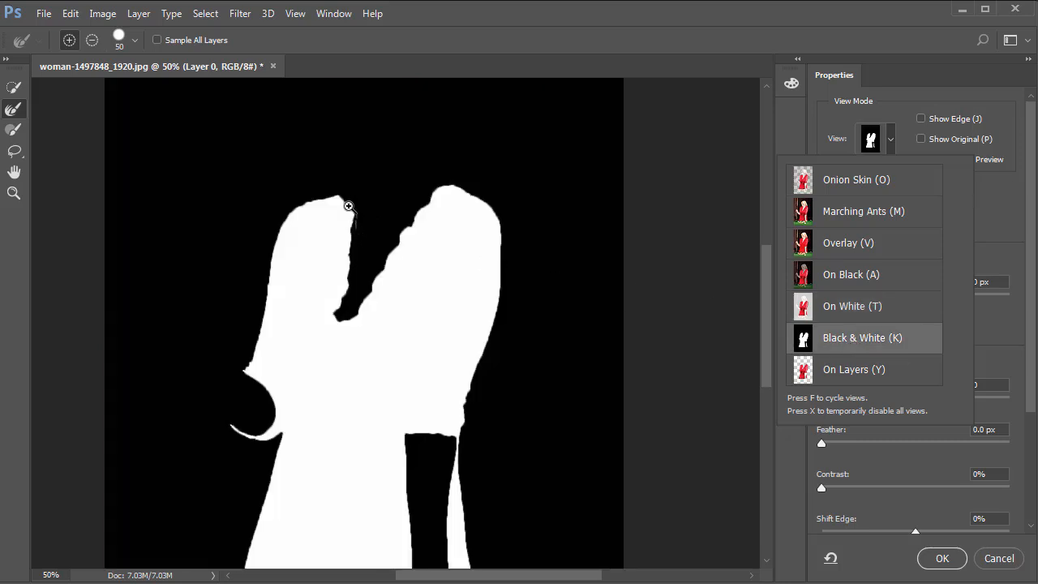
{"action": "left_click_drag", "start_coordinate": [373, 237], "coordinate": [386, 262]}
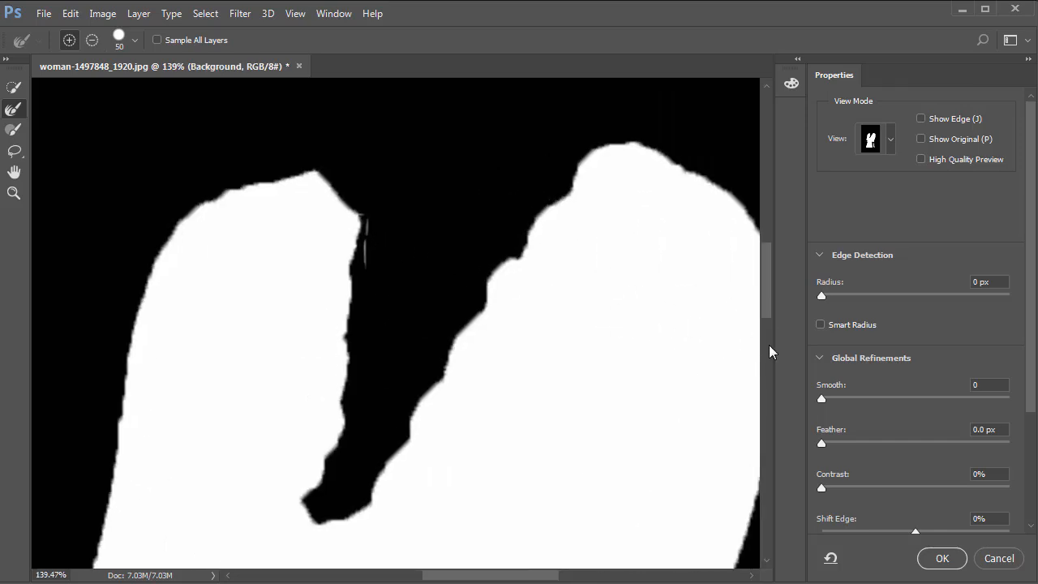
{"action": "left_click", "coordinate": [890, 147]}
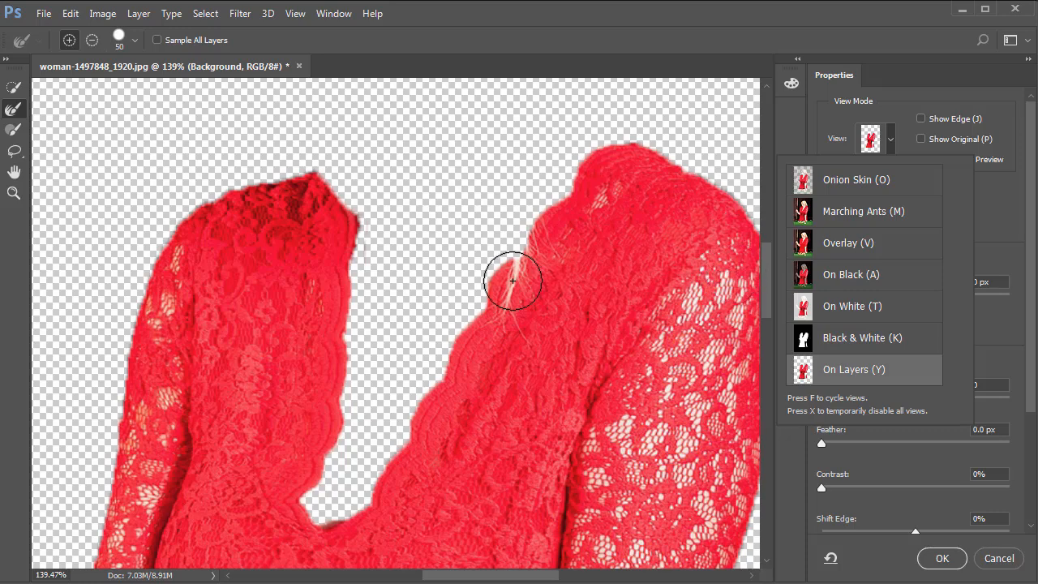
{"action": "scroll", "coordinate": [551, 191], "scroll_direction": "down", "scroll_amount": 5}
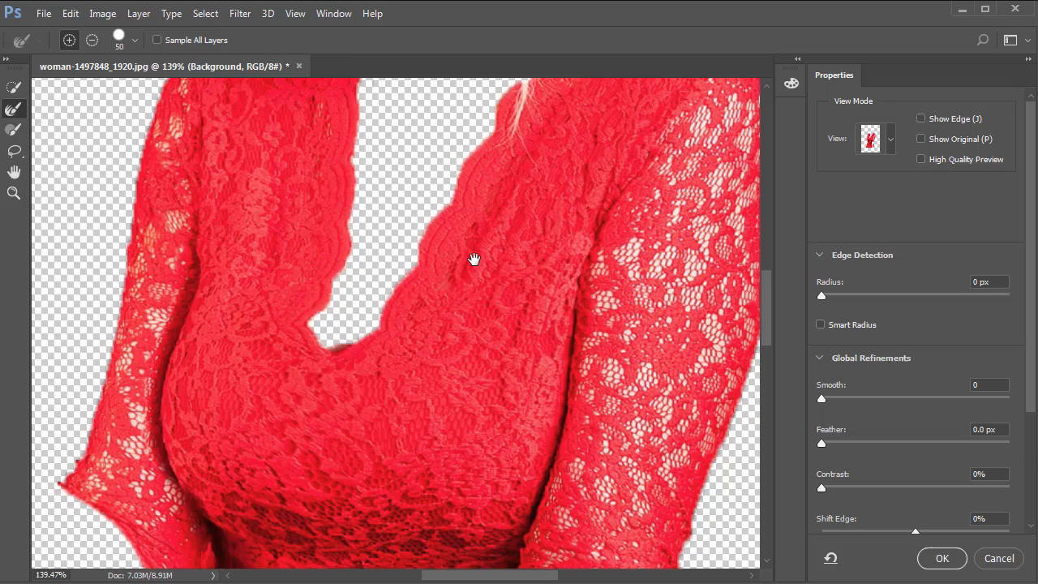
{"action": "left_click_drag", "start_coordinate": [474, 259], "coordinate": [497, 221]}
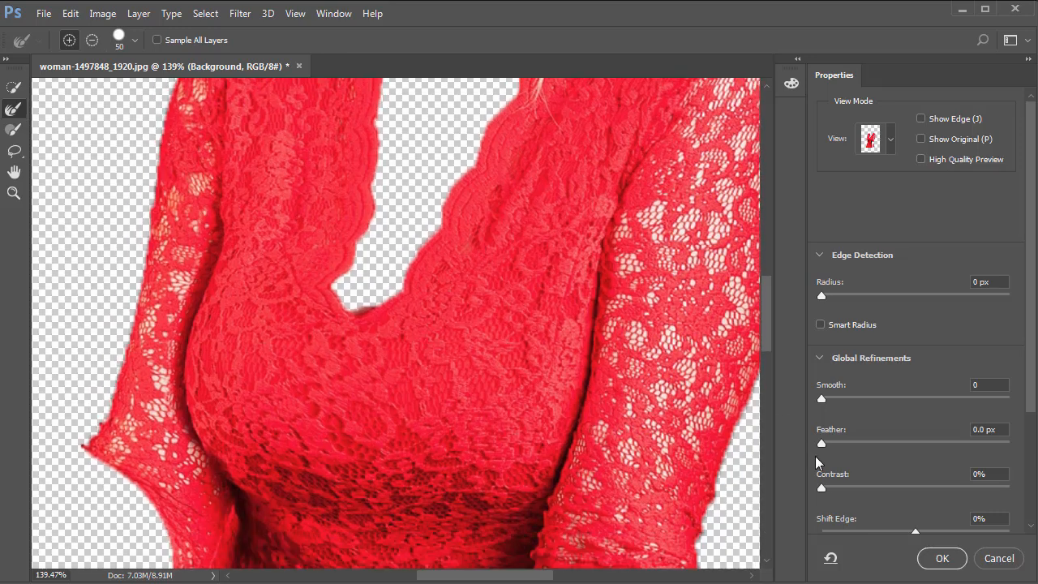
Set Smooth to 2 and output the refinement to a New Layer with Layer Mask.
{"action": "left_click_drag", "start_coordinate": [822, 399], "coordinate": [826, 400]}
{"action": "left_click_drag", "start_coordinate": [1030, 381], "coordinate": [1030, 545]}
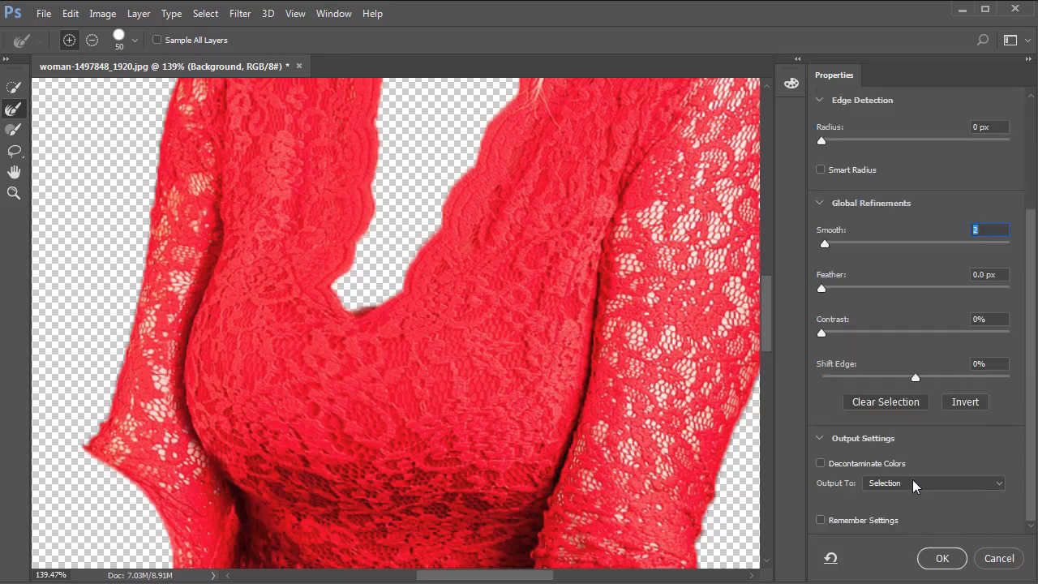
{"action": "left_click", "coordinate": [913, 487]}
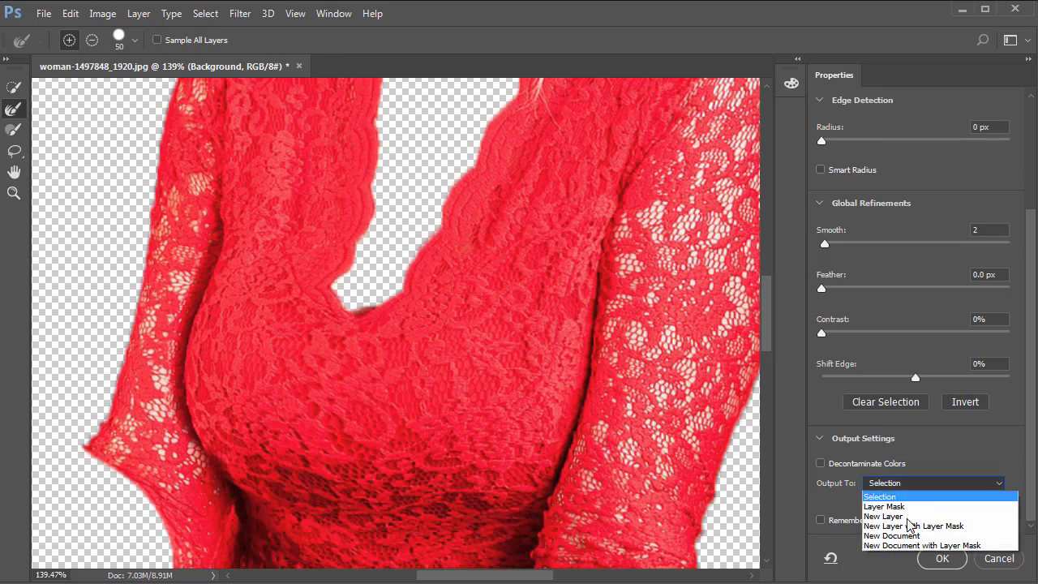
{"action": "left_click", "coordinate": [960, 527]}
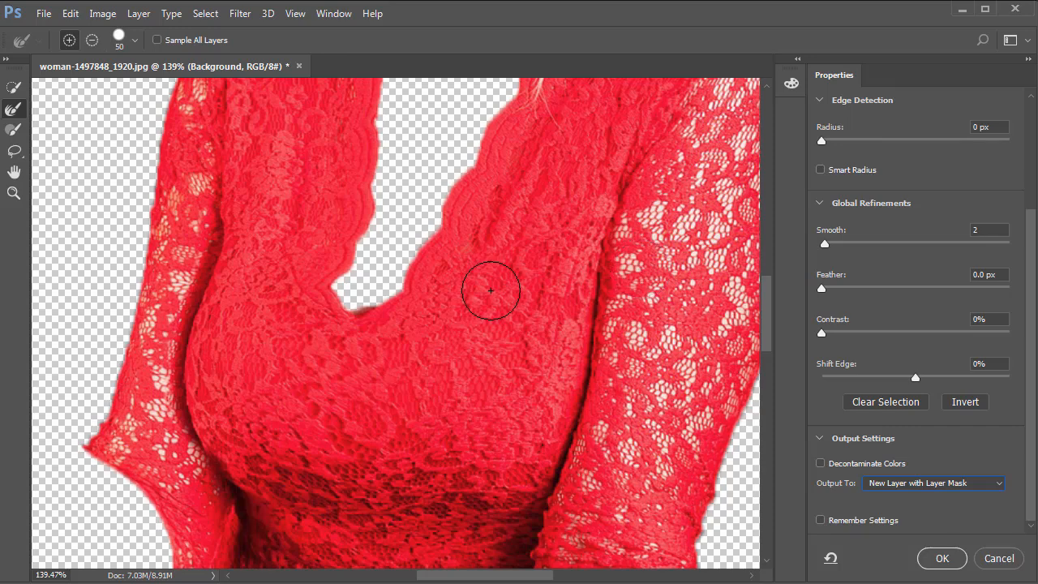
{"action": "key", "text": "ctrl+minus"}
{"action": "key", "text": "ctrl+minus"}
{"action": "key", "text": "ctrl+minus"}
{"action": "key", "text": "ctrl+minus"}
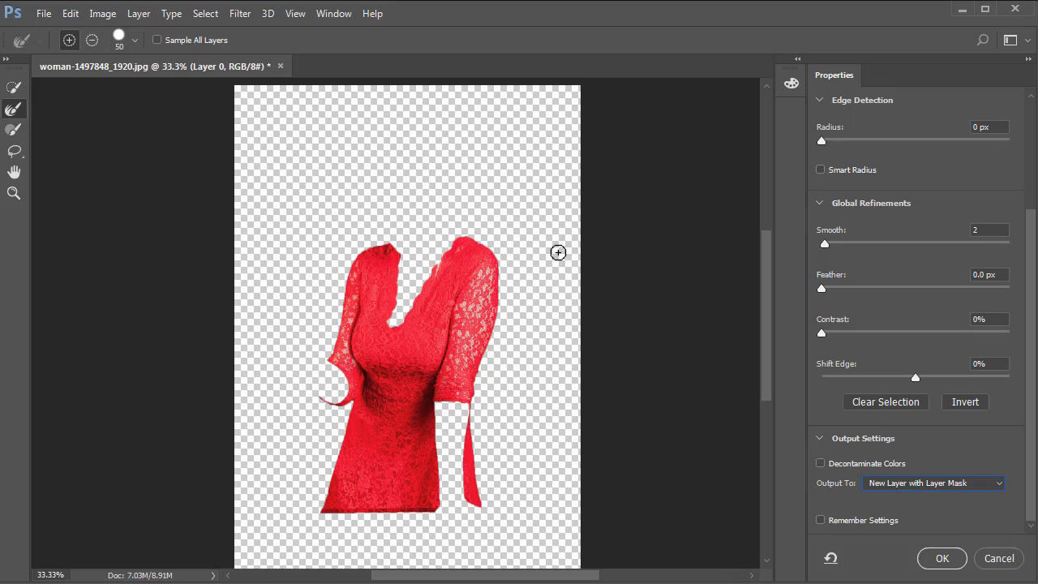
Apply the Select and Mask refinement and turn the Background layer's visibility back on.
{"action": "left_click", "coordinate": [942, 558]}
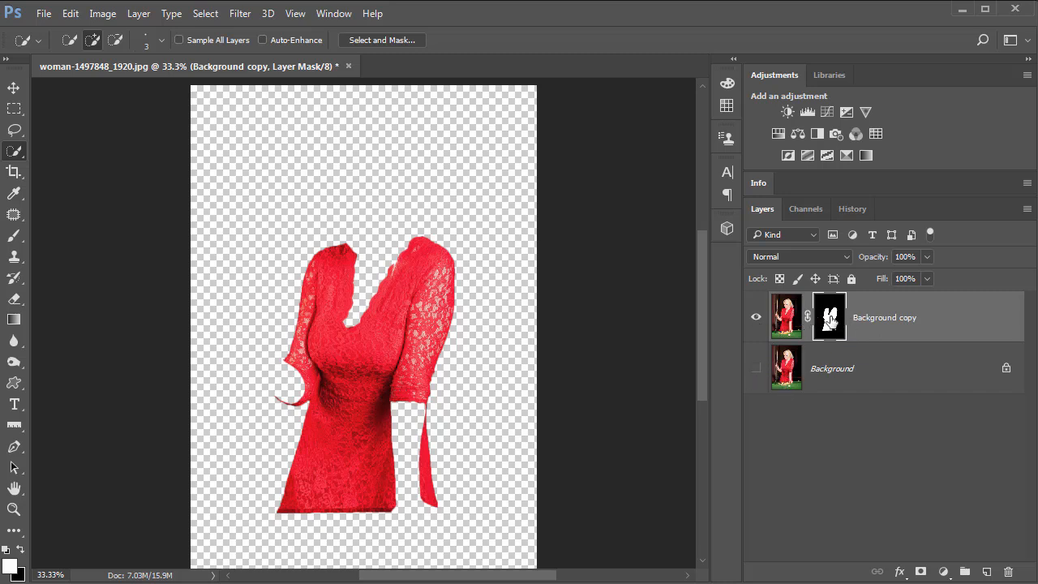
{"action": "left_click", "coordinate": [757, 369]}
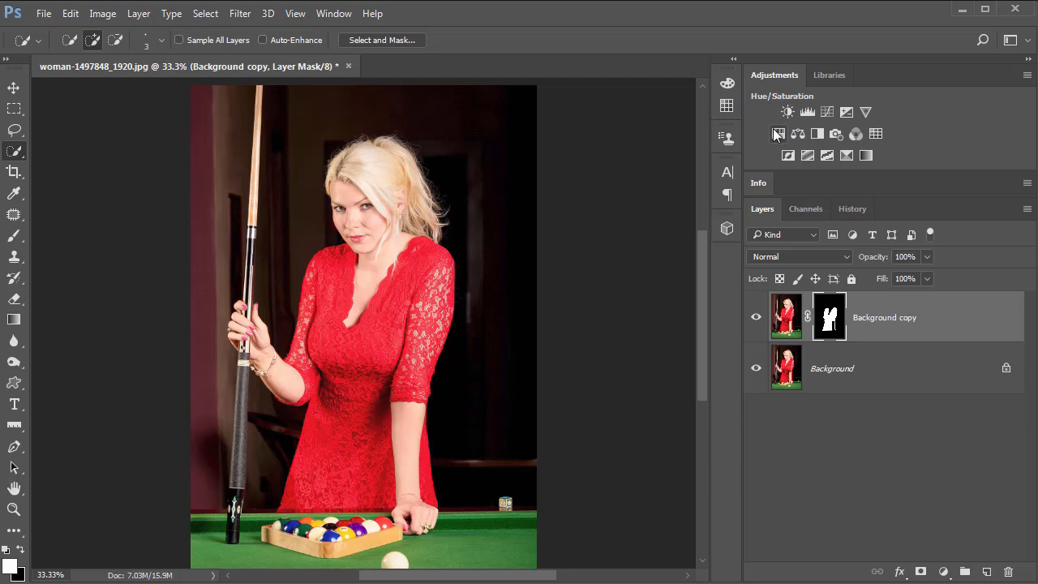
{"action": "left_click", "coordinate": [334, 15]}
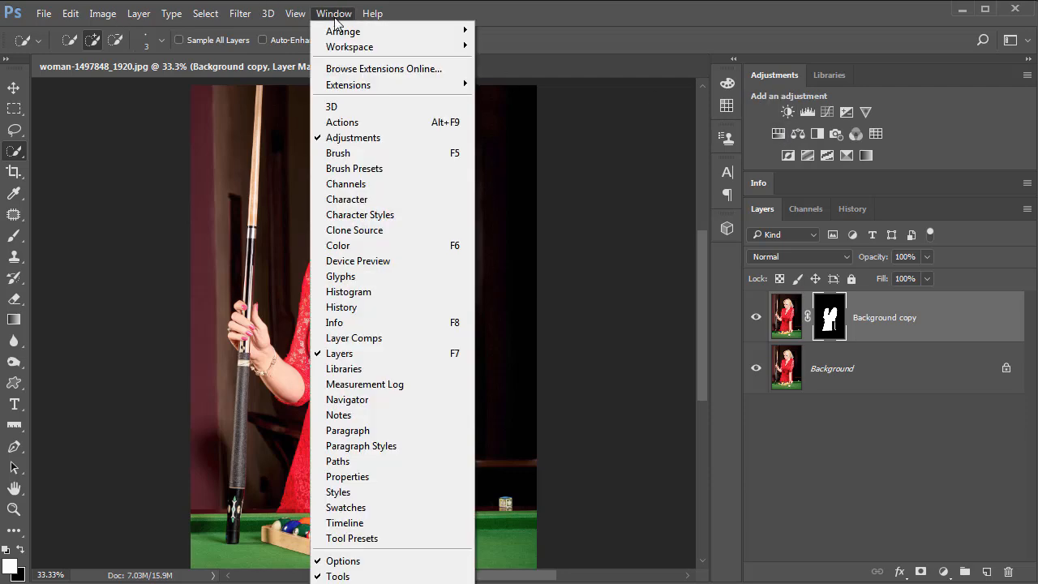
{"action": "left_click", "coordinate": [357, 139]}
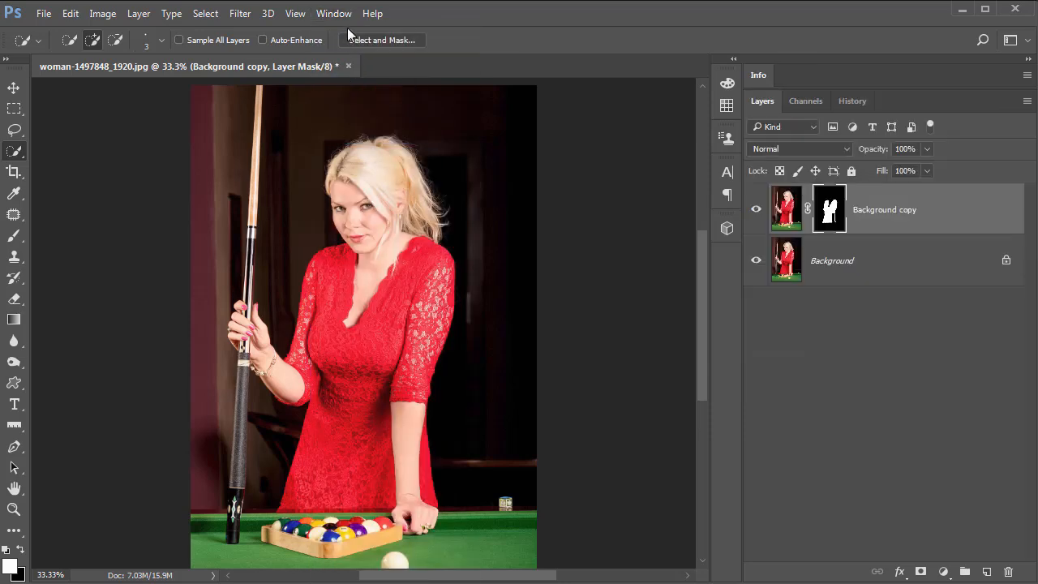
{"action": "left_click", "coordinate": [334, 15]}
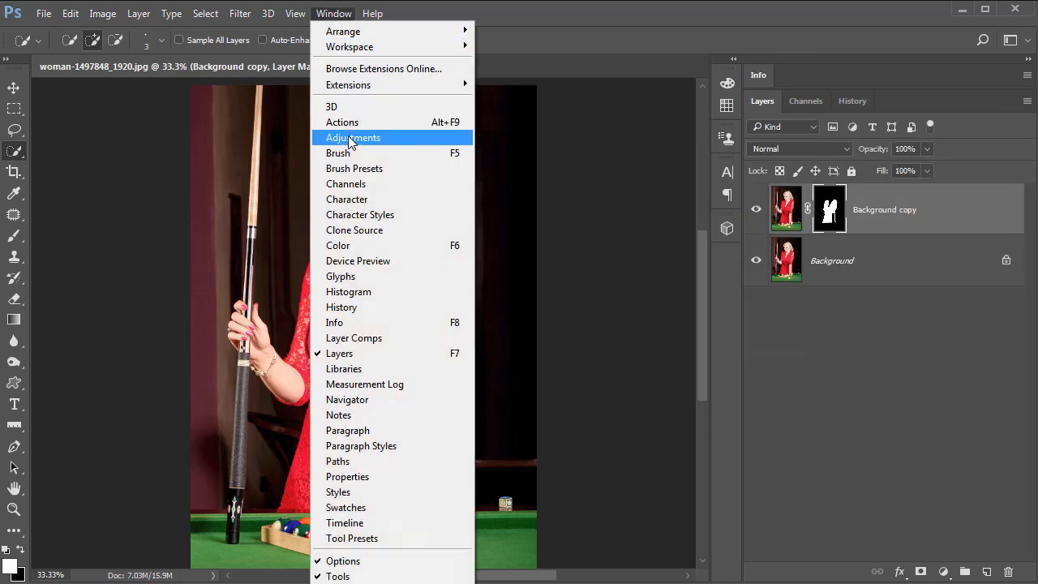
{"action": "left_click", "coordinate": [355, 136]}
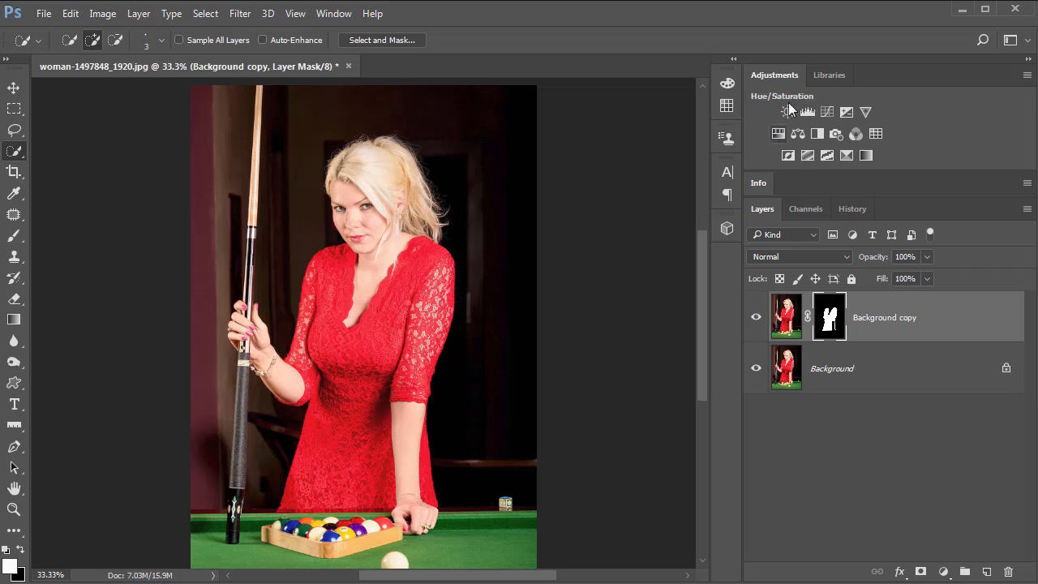
{"action": "left_click_drag", "start_coordinate": [788, 84], "coordinate": [478, 96]}
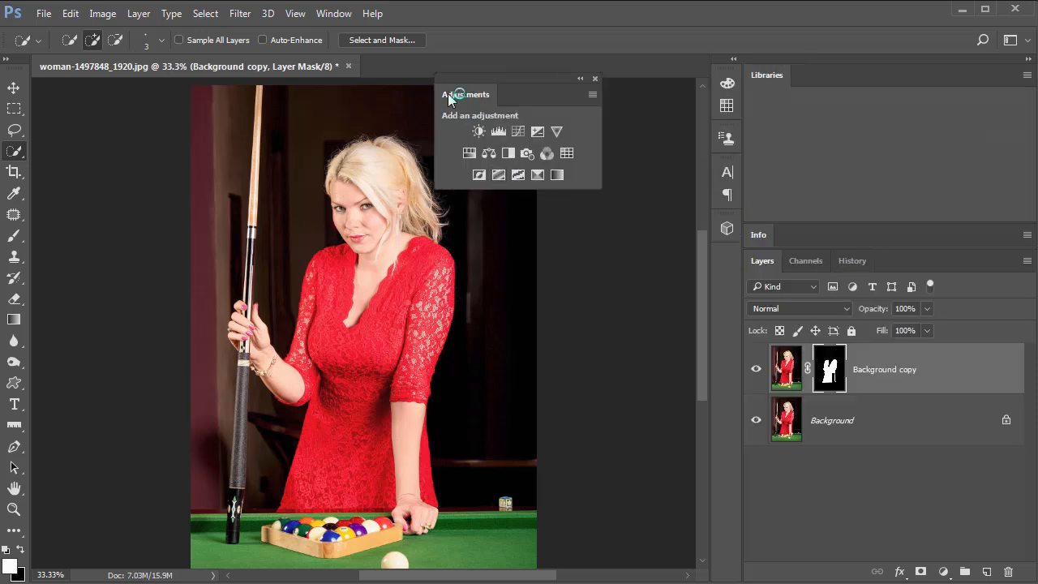
{"action": "left_click_drag", "start_coordinate": [454, 97], "coordinate": [755, 73]}
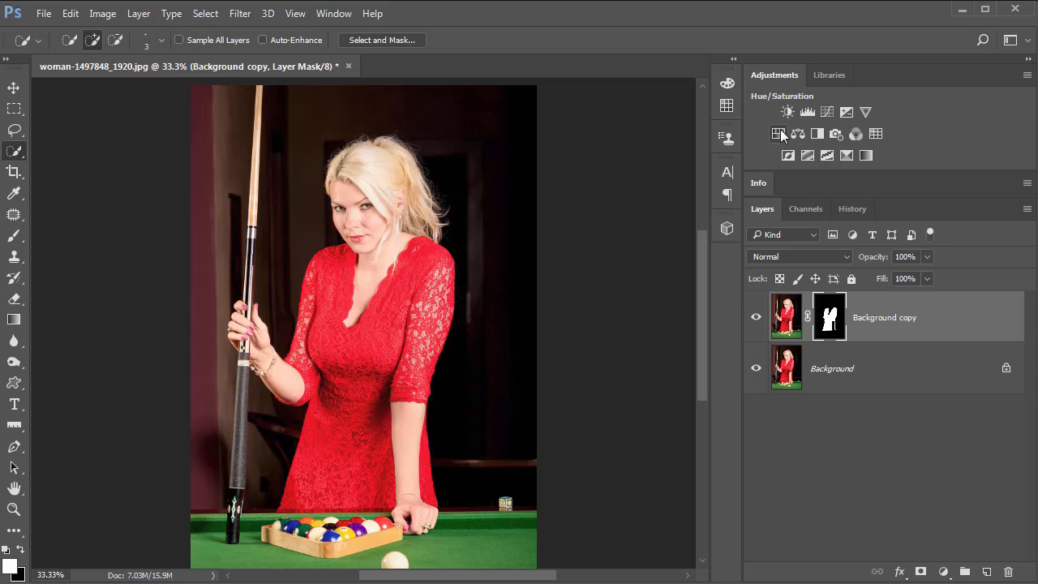
Add a Hue/Saturation adjustment layer above the dress layer.
{"action": "left_click", "coordinate": [945, 571]}
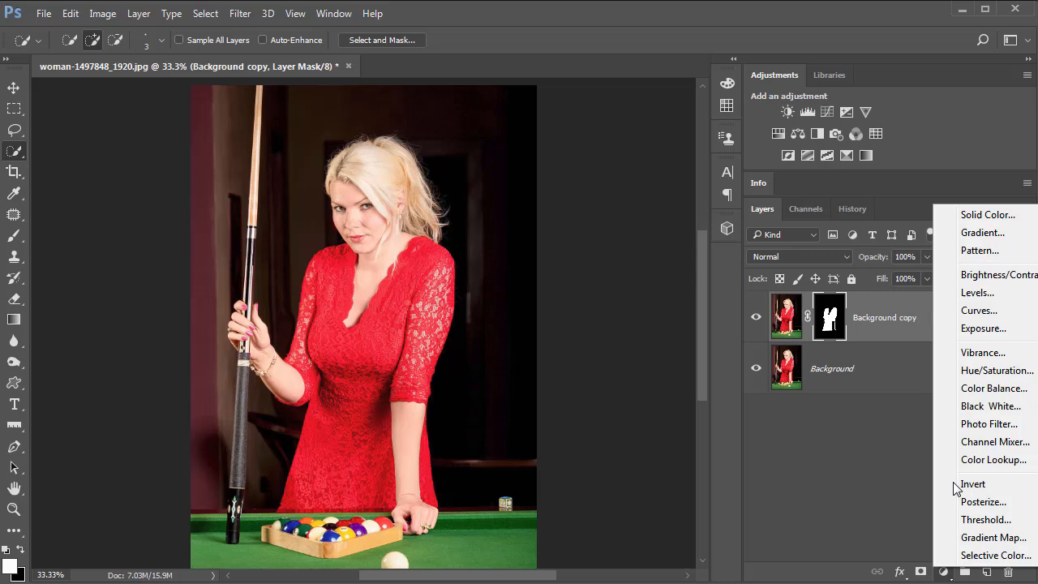
{"action": "left_click", "coordinate": [976, 373]}
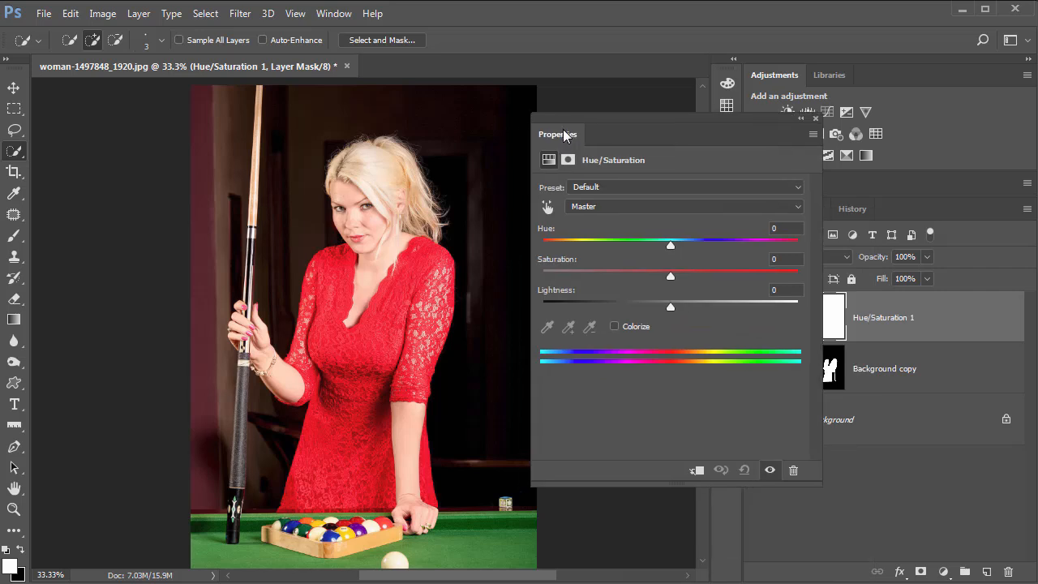
{"action": "left_click_drag", "start_coordinate": [564, 135], "coordinate": [456, 137]}
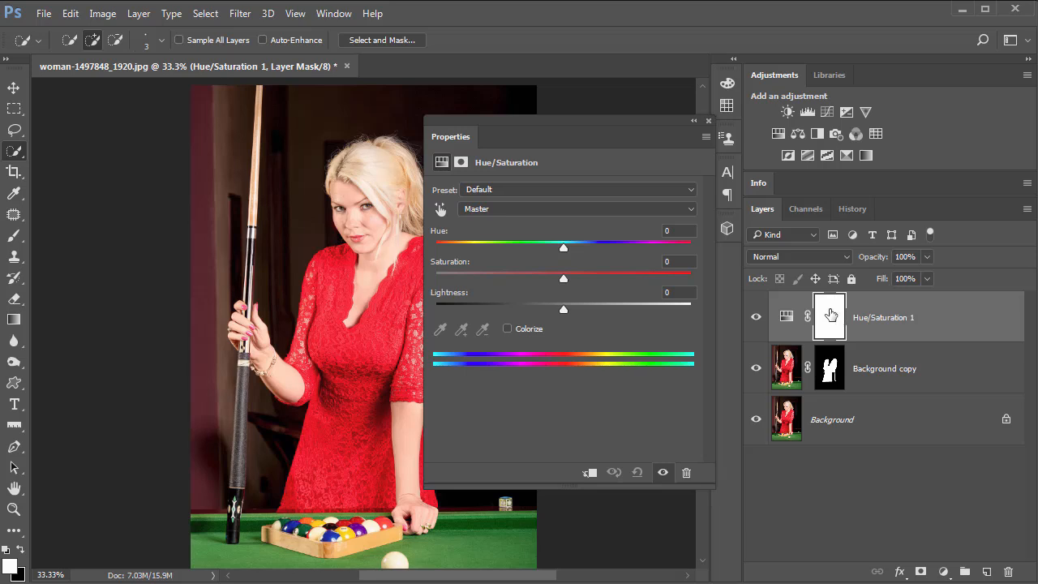
{"action": "left_click_drag", "start_coordinate": [456, 138], "coordinate": [543, 111]}
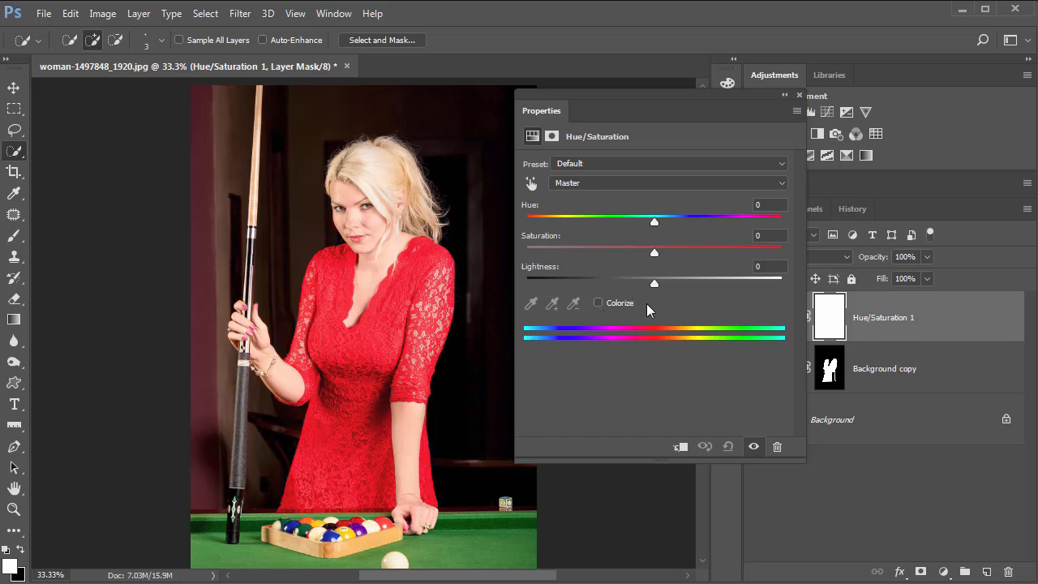
Enable Colorize and clip the Hue/Saturation adjustment to the dress layer below.
{"action": "left_click", "coordinate": [598, 304]}
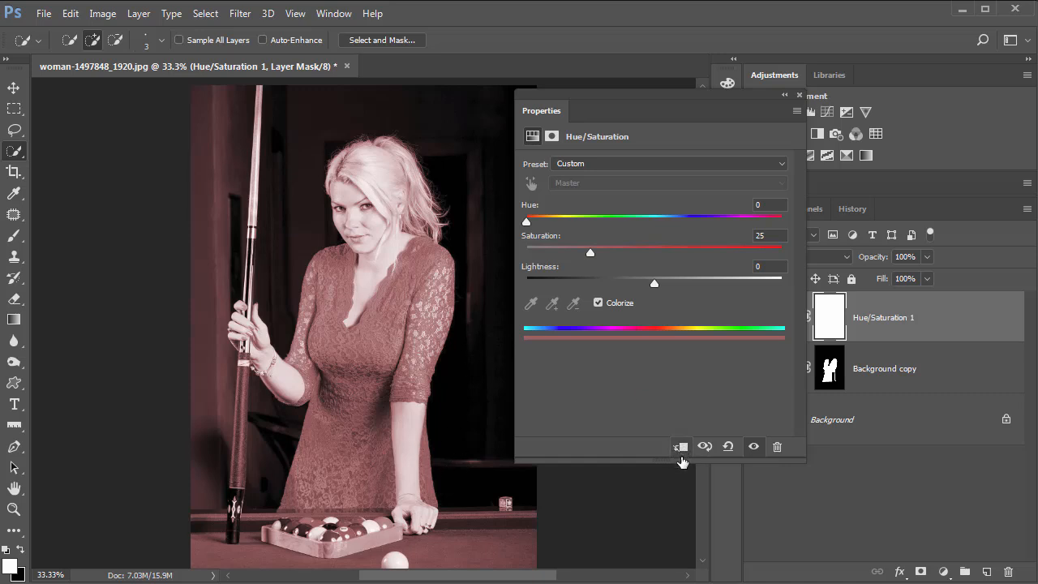
{"action": "left_click", "coordinate": [681, 447]}
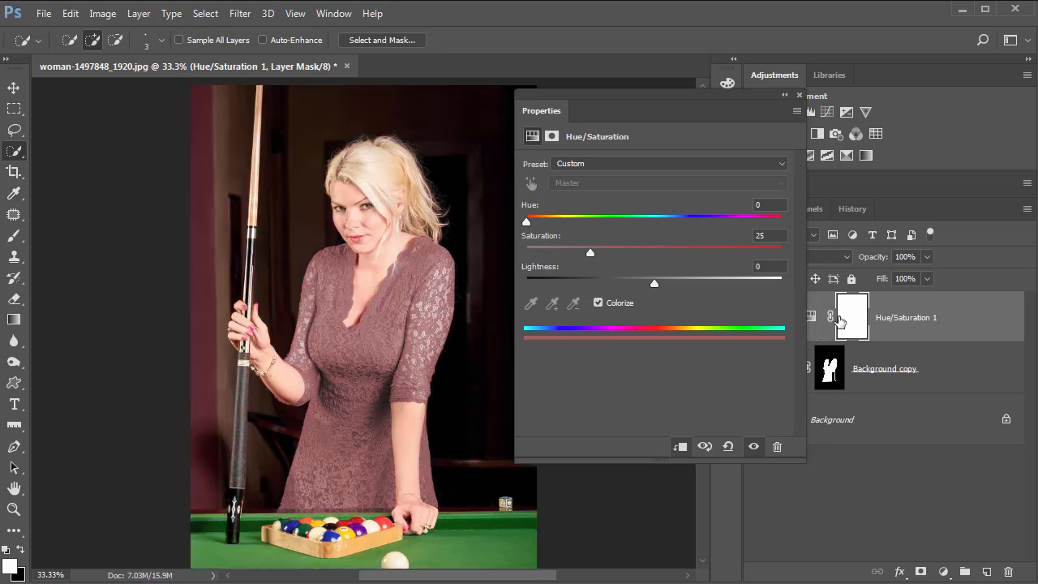
{"action": "left_click_drag", "start_coordinate": [651, 109], "coordinate": [635, 110]}
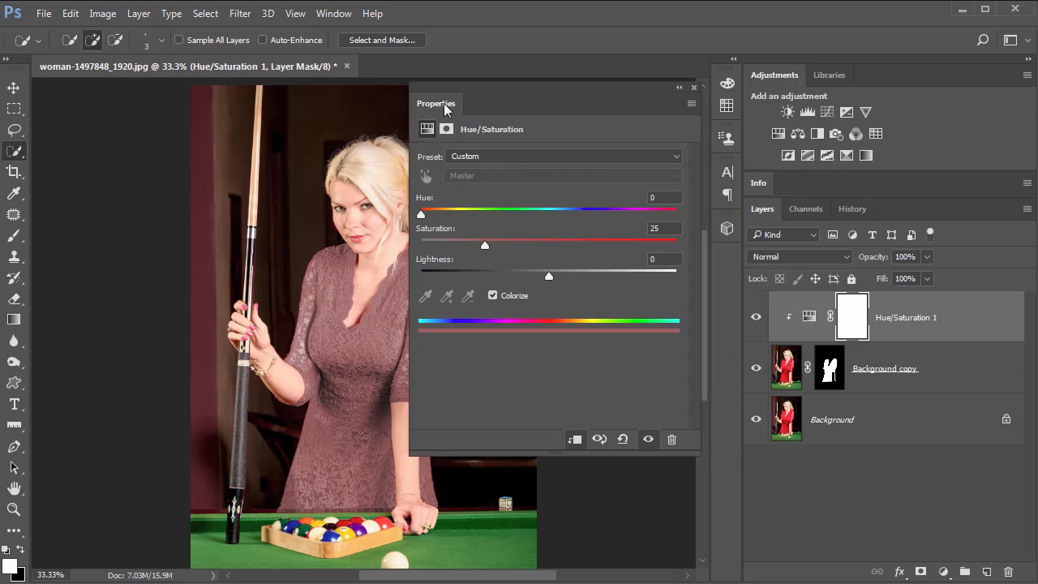
{"action": "left_click_drag", "start_coordinate": [606, 106], "coordinate": [787, 120]}
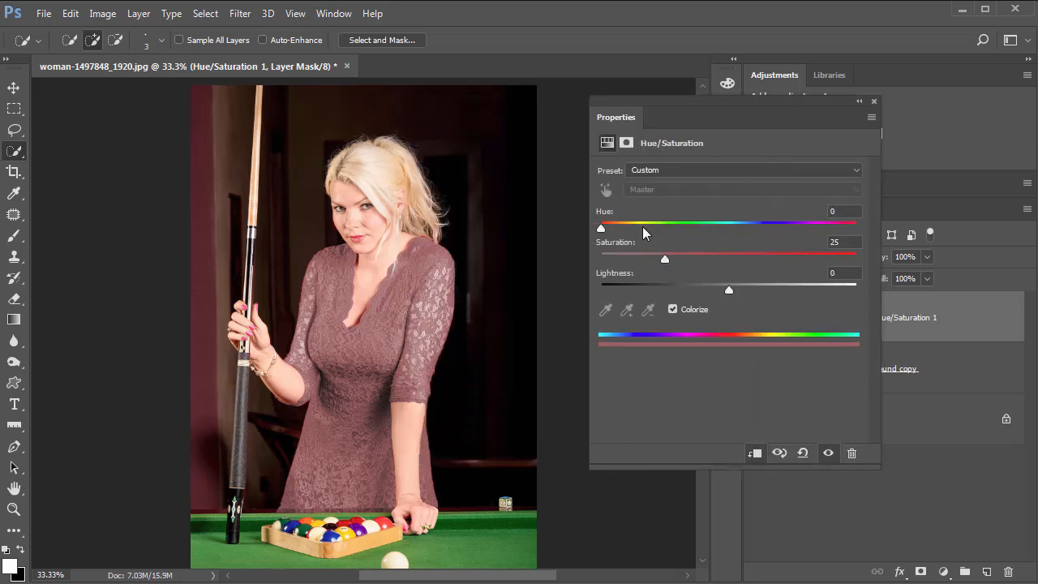
Set the colorize values to Hue 22, Saturation 39 and Lightness 0.
{"action": "left_click_drag", "start_coordinate": [601, 228], "coordinate": [756, 226]}
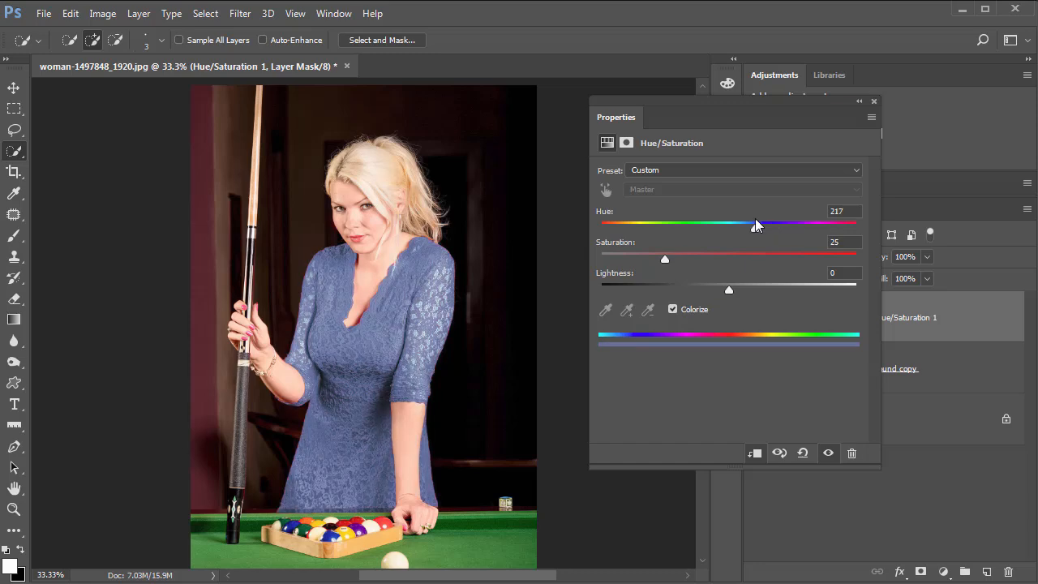
{"action": "left_click_drag", "start_coordinate": [729, 287], "coordinate": [707, 290]}
{"action": "left_click_drag", "start_coordinate": [665, 259], "coordinate": [848, 241]}
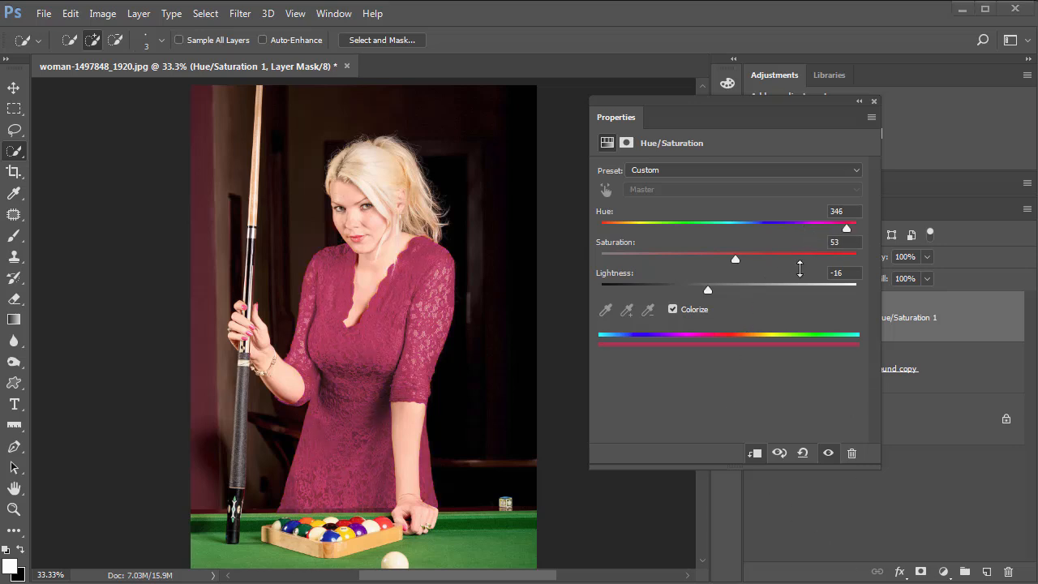
{"action": "left_click_drag", "start_coordinate": [847, 232], "coordinate": [616, 234]}
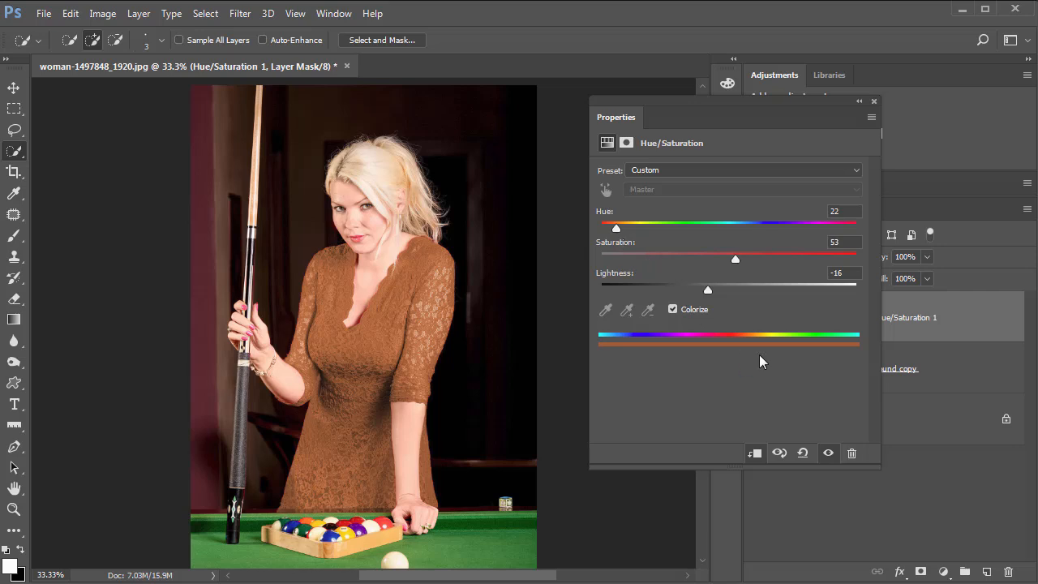
{"action": "left_click_drag", "start_coordinate": [685, 289], "coordinate": [700, 266]}
{"action": "left_click", "coordinate": [778, 260]}
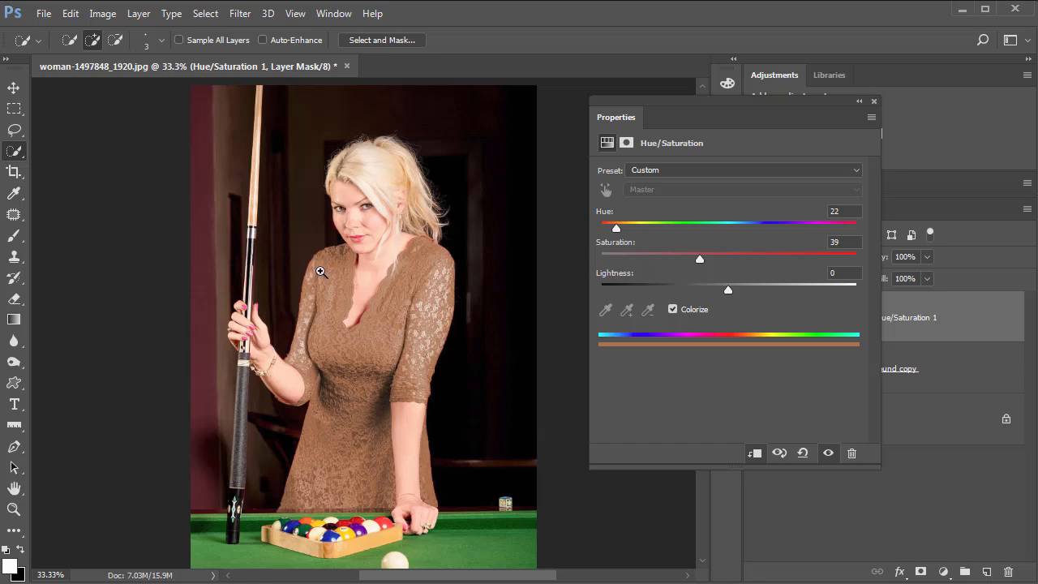
Zoom into the dress's left shoulder and compare it with the adjustment layer hidden and shown.
{"action": "left_click", "coordinate": [321, 272], "text": "ctrl"}
{"action": "left_click", "coordinate": [321, 272], "text": "ctrl"}
{"action": "left_click", "coordinate": [321, 271], "text": "ctrl"}
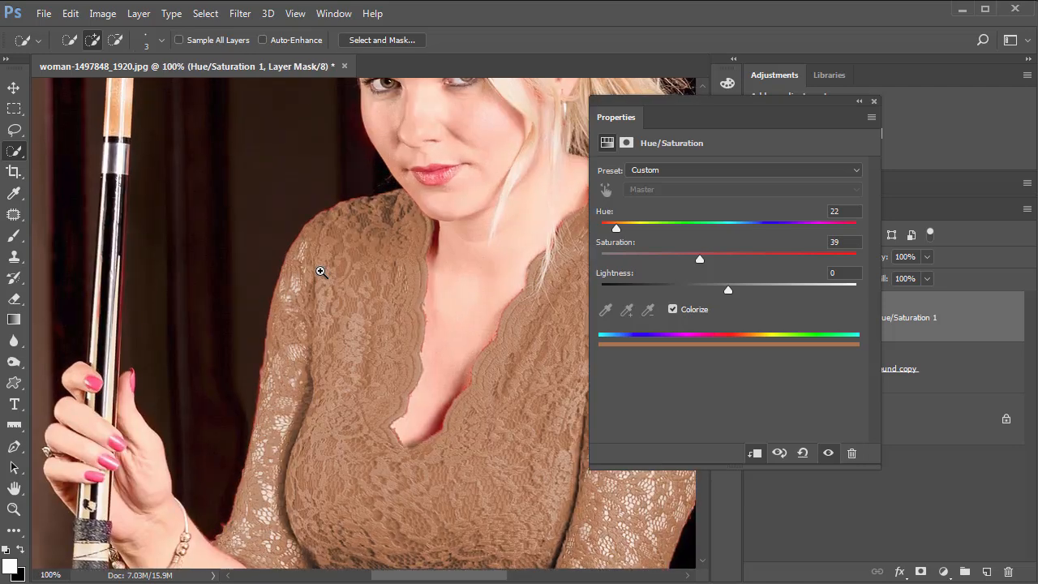
{"action": "left_click", "coordinate": [322, 271], "text": "ctrl"}
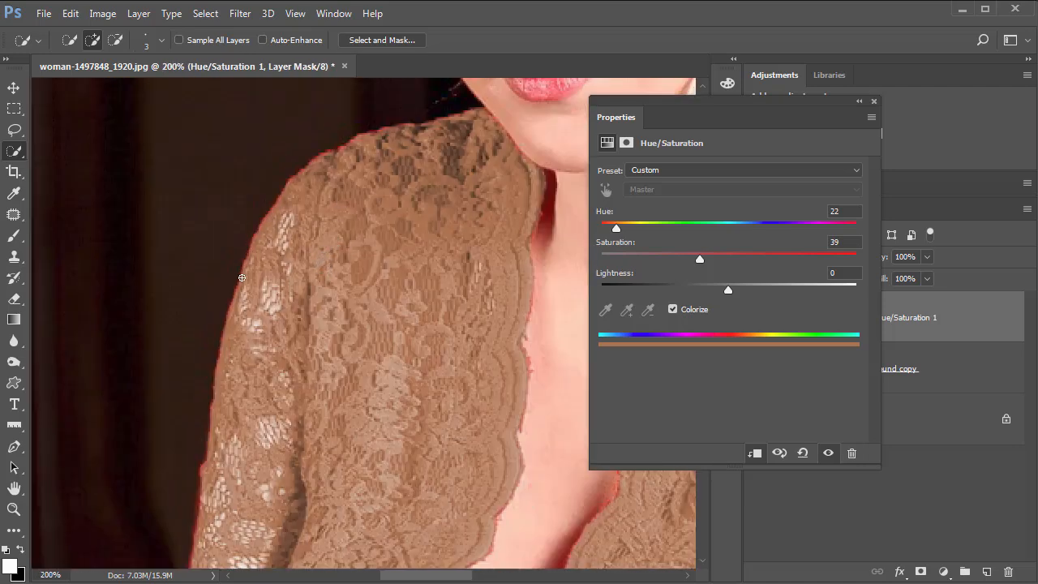
{"action": "left_click", "coordinate": [874, 103]}
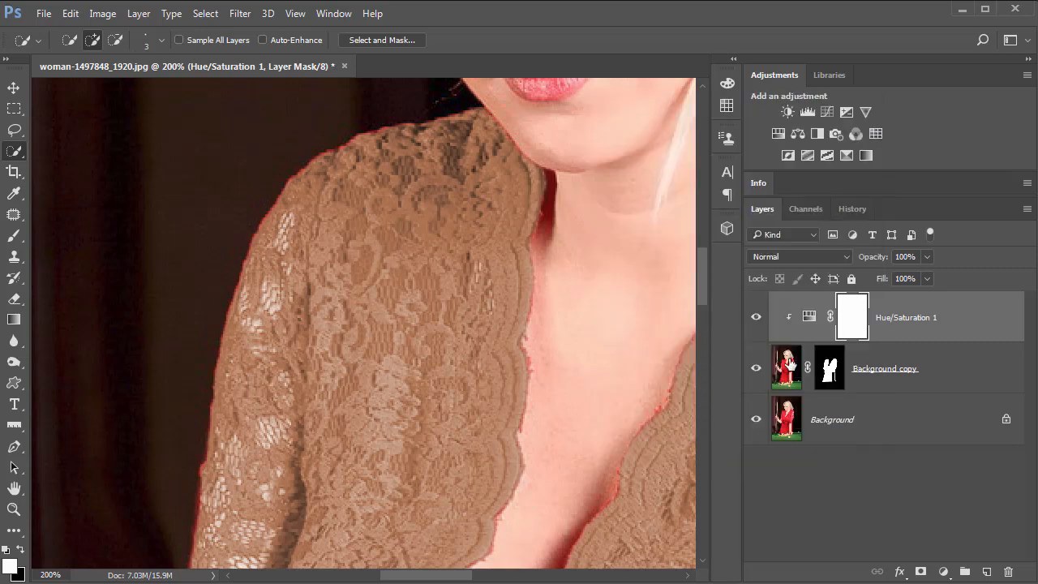
{"action": "left_click", "coordinate": [755, 318]}
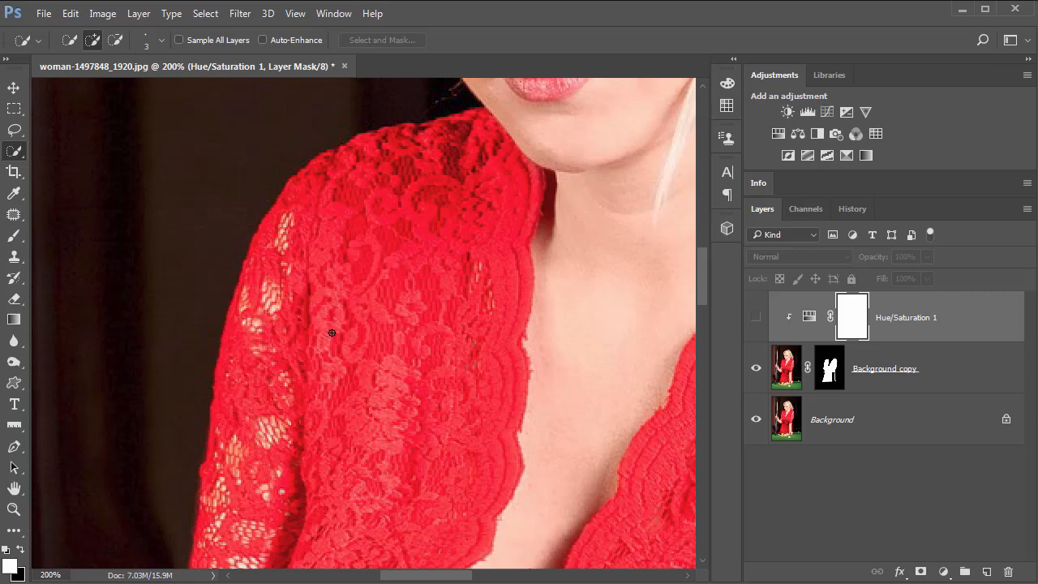
{"action": "left_click", "coordinate": [756, 317]}
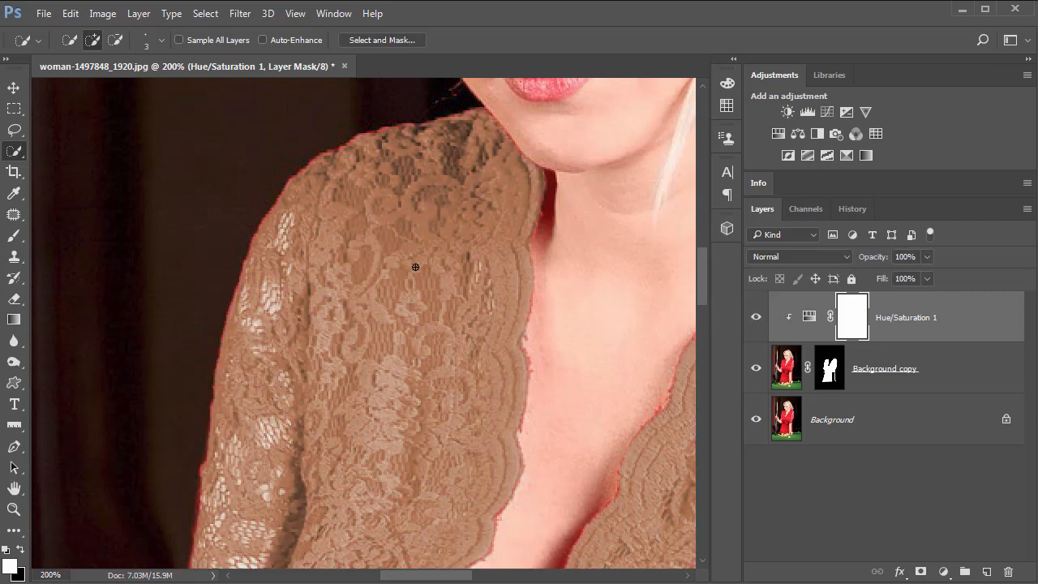
{"action": "left_click", "coordinate": [318, 166], "text": "ctrl"}
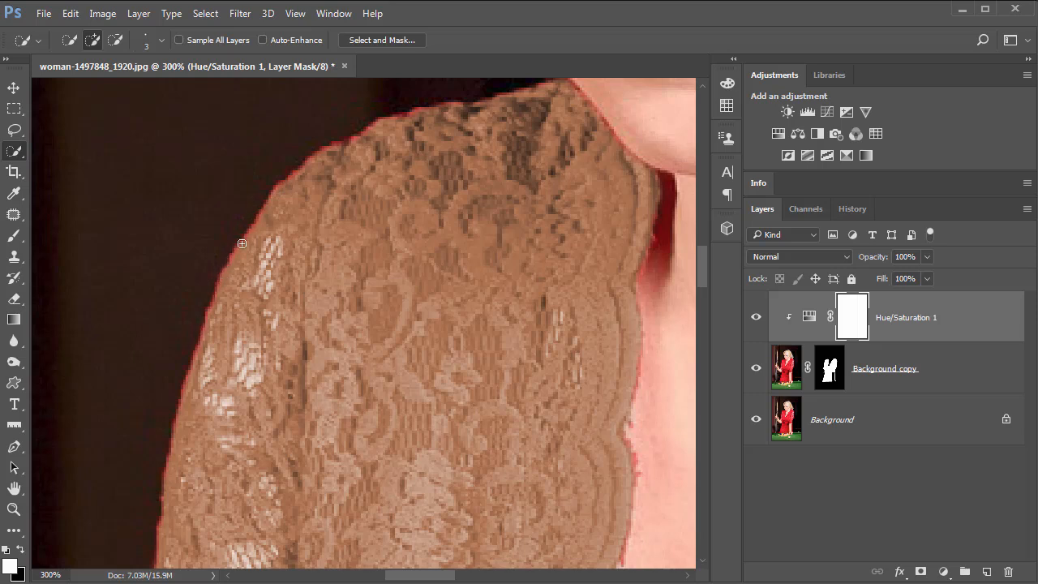
Select the dress layer mask and paint with a soft 6 px white brush along the shoulder edge near the neck.
{"action": "left_click", "coordinate": [826, 375]}
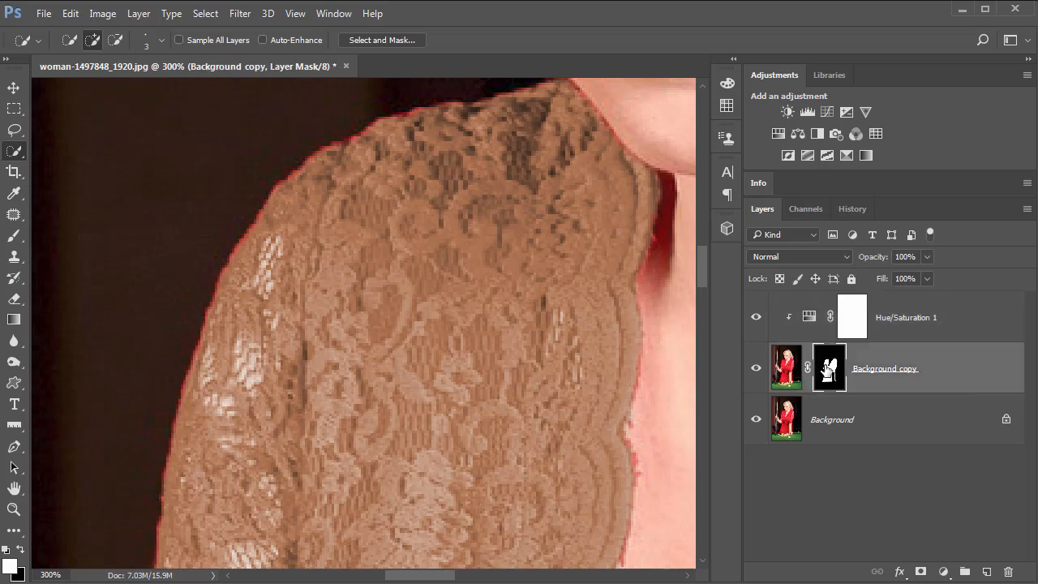
{"action": "left_click", "coordinate": [15, 237]}
{"action": "right_click", "coordinate": [14, 237]}
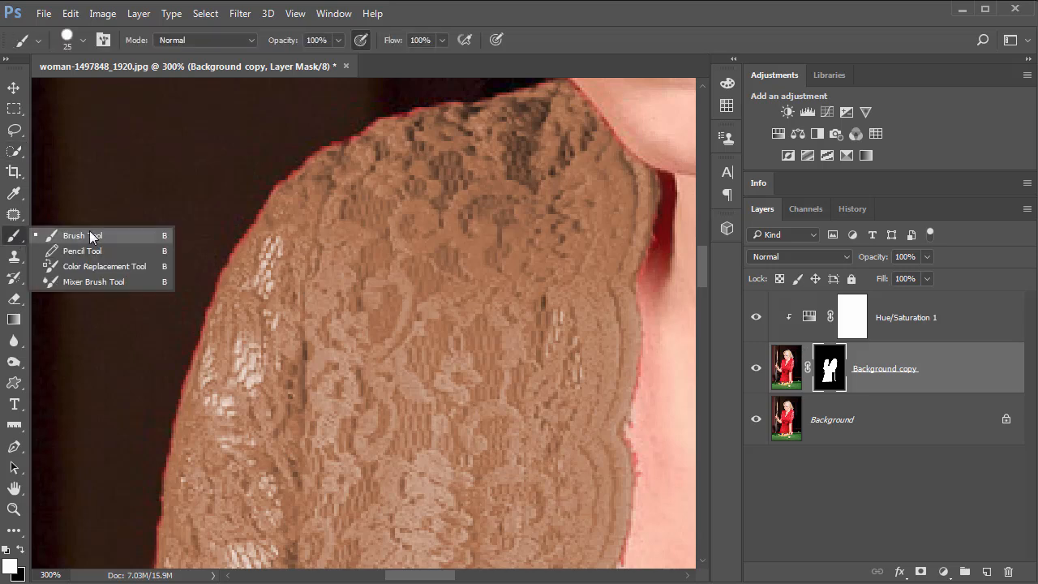
{"action": "left_click", "coordinate": [98, 237]}
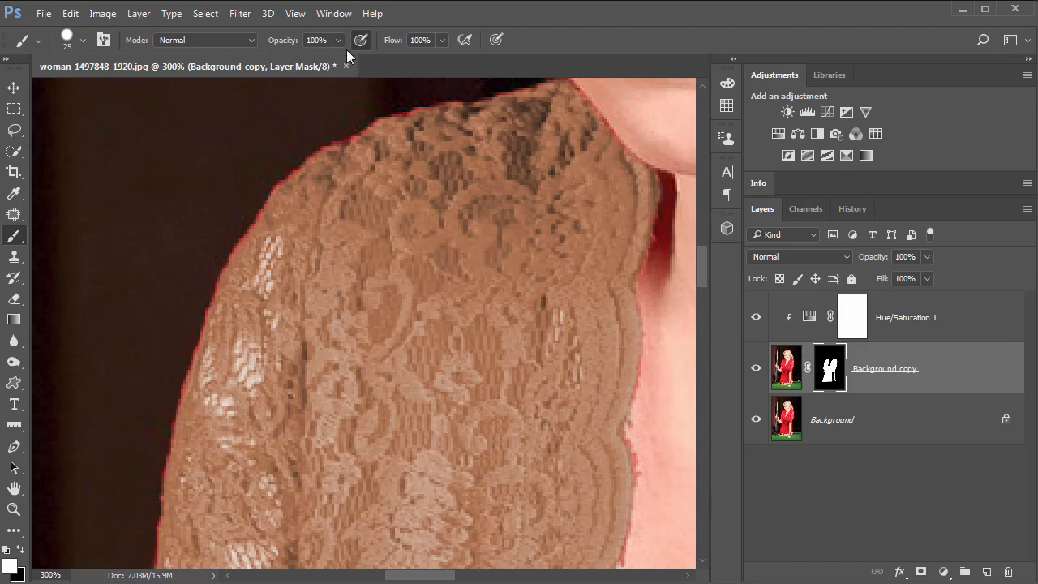
{"action": "left_click", "coordinate": [65, 39]}
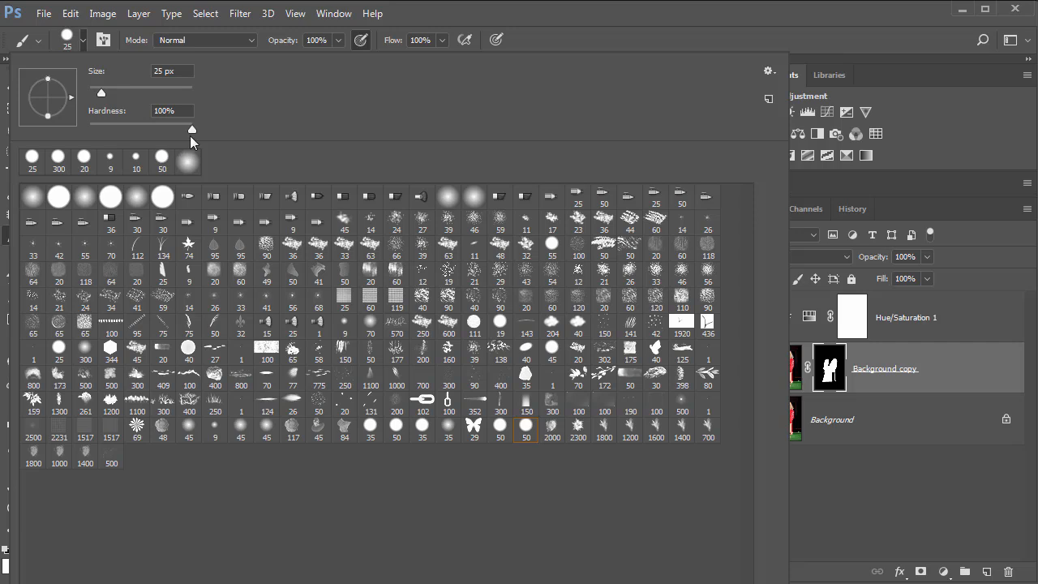
{"action": "left_click_drag", "start_coordinate": [191, 131], "coordinate": [75, 129]}
{"action": "left_click", "coordinate": [681, 13]}
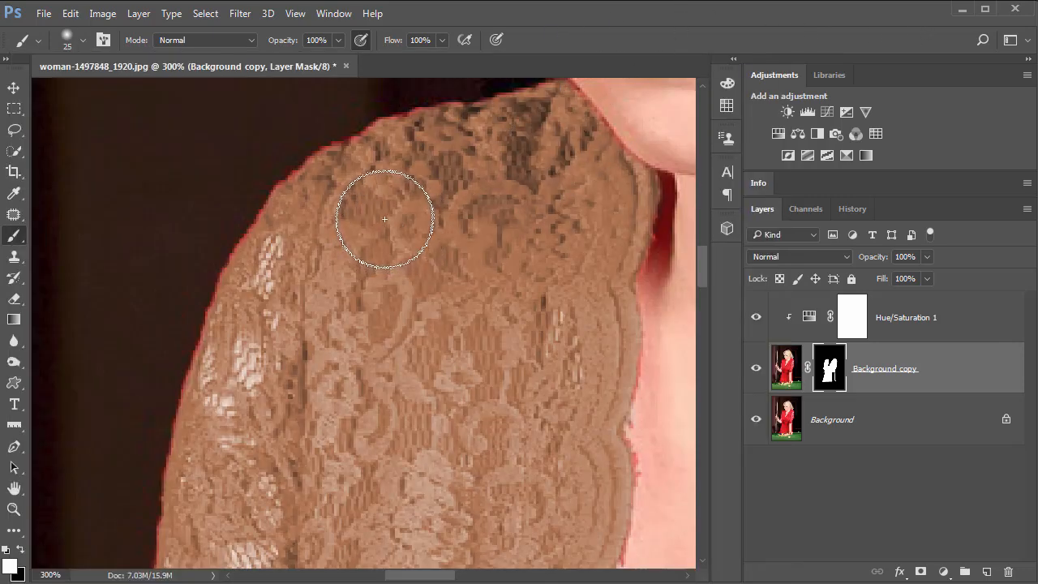
{"action": "key", "text": "bracketleft"}
{"action": "key", "text": "bracketleft"}
{"action": "key", "text": "bracketleft"}
{"action": "key", "text": "bracketleft"}
{"action": "key", "text": "bracketleft"}
{"action": "key", "text": "bracketleft"}
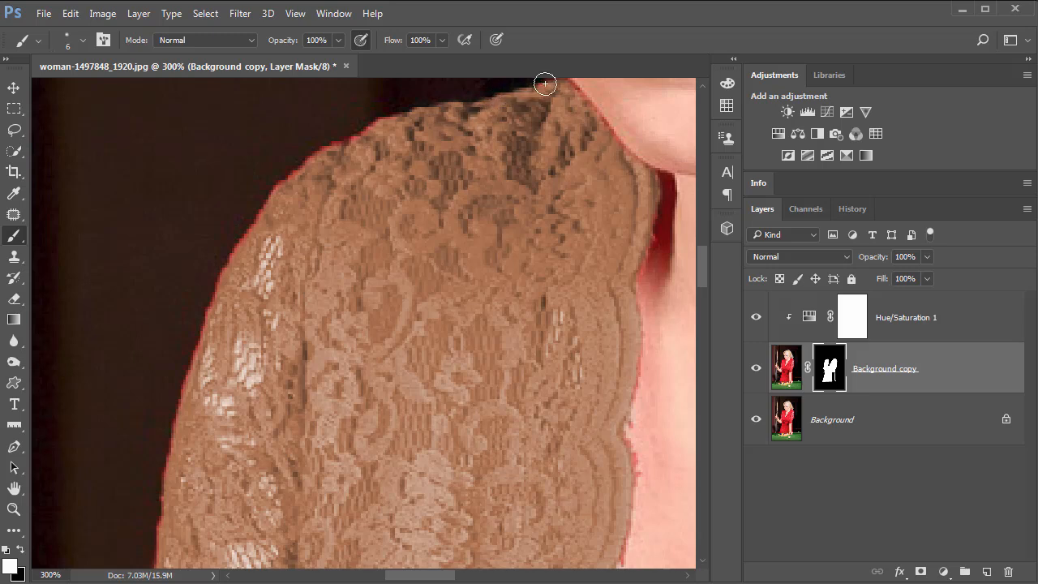
{"action": "left_click_drag", "start_coordinate": [575, 88], "coordinate": [642, 165]}
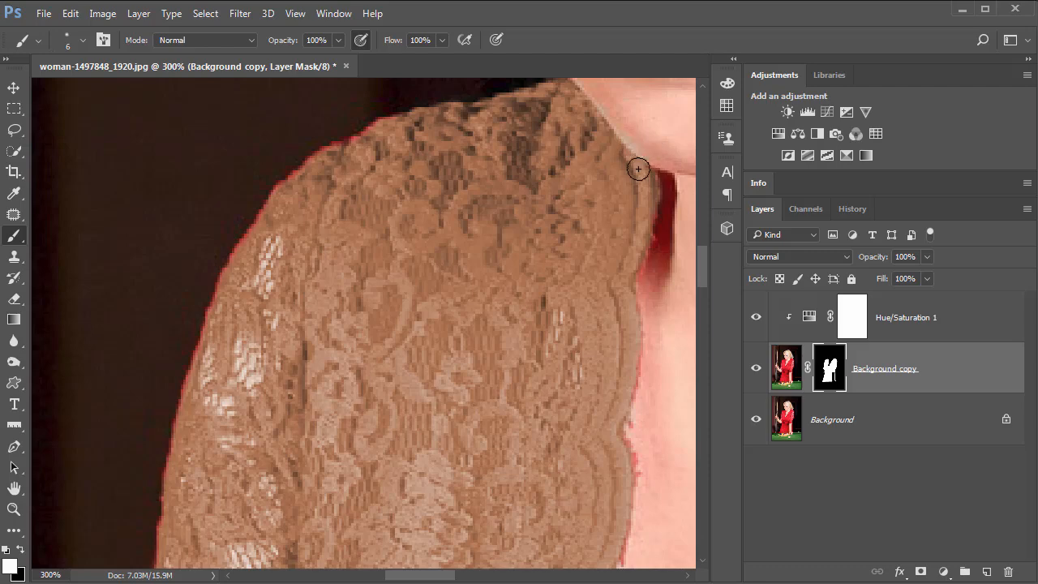
Switch the paint color to black and paint the mask along the shoulder edge under the chin.
{"action": "key", "text": "space"}
{"action": "left_click_drag", "start_coordinate": [519, 259], "coordinate": [434, 340]}
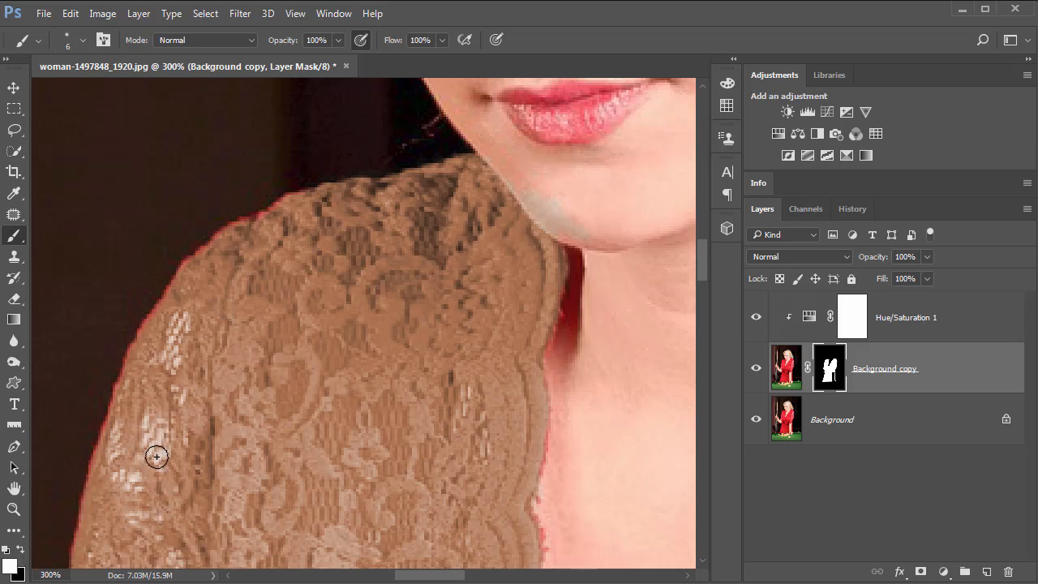
{"action": "key", "text": "x"}
{"action": "key", "text": "x"}
{"action": "key", "text": "x"}
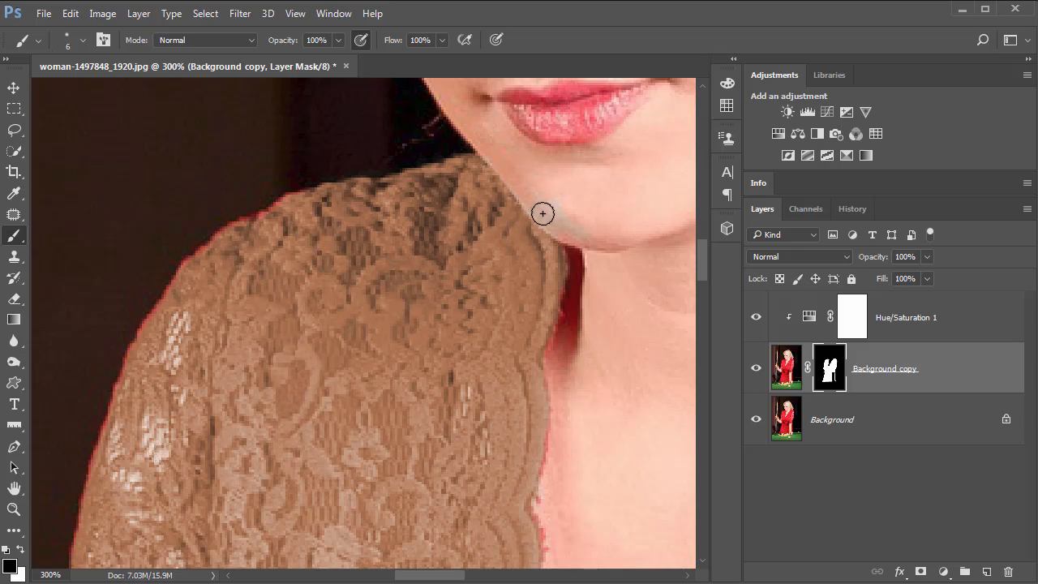
{"action": "mouse_move", "coordinate": [529, 200]}
{"action": "left_mouse_down"}
{"action": "mouse_move", "coordinate": [588, 235]}
{"action": "mouse_move", "coordinate": [574, 213]}
{"action": "mouse_move", "coordinate": [508, 185]}
{"action": "mouse_move", "coordinate": [557, 226]}
{"action": "left_mouse_up"}
Shrink the brush to 4 px, switch the paint color to white, and paint the mask along the dress's left shoulder edge.
{"action": "key", "text": "bracketleft"}
{"action": "key", "text": "bracketleft"}
{"action": "key", "text": "x"}
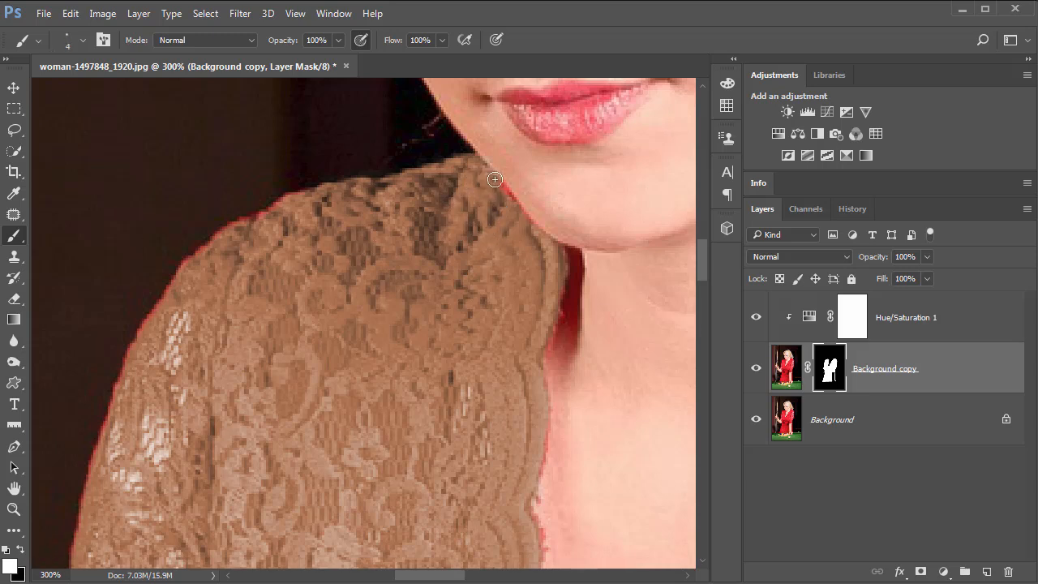
{"action": "left_click_drag", "start_coordinate": [501, 186], "coordinate": [524, 217]}
{"action": "left_click_drag", "start_coordinate": [240, 221], "coordinate": [170, 287]}
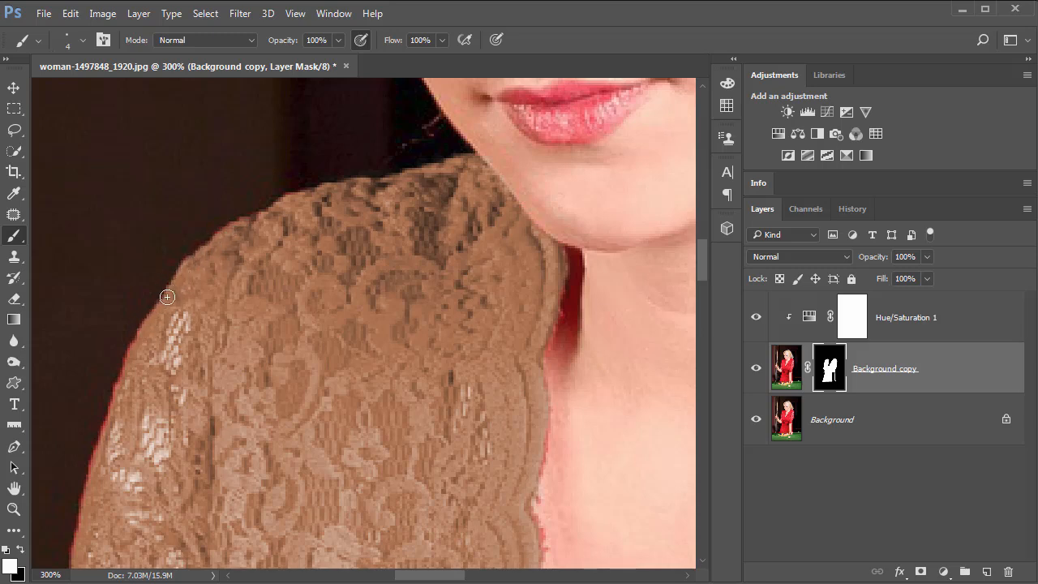
{"action": "left_click_drag", "start_coordinate": [139, 329], "coordinate": [89, 478]}
Paint the mask in white along the outer edge of the left sleeve down the arm.
{"action": "left_click_drag", "start_coordinate": [322, 287], "coordinate": [351, 251]}
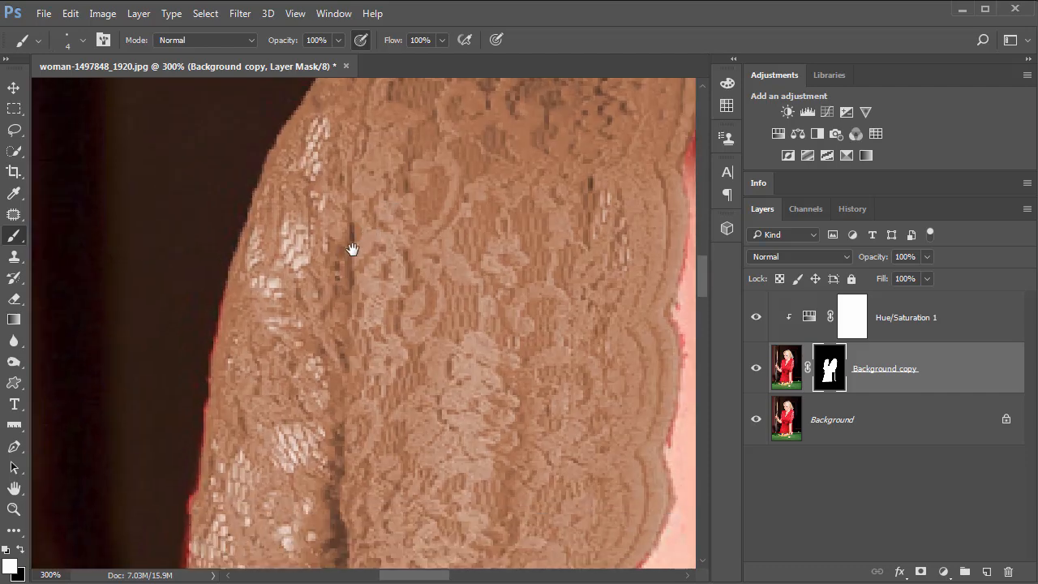
{"action": "left_click_drag", "start_coordinate": [271, 341], "coordinate": [309, 253]}
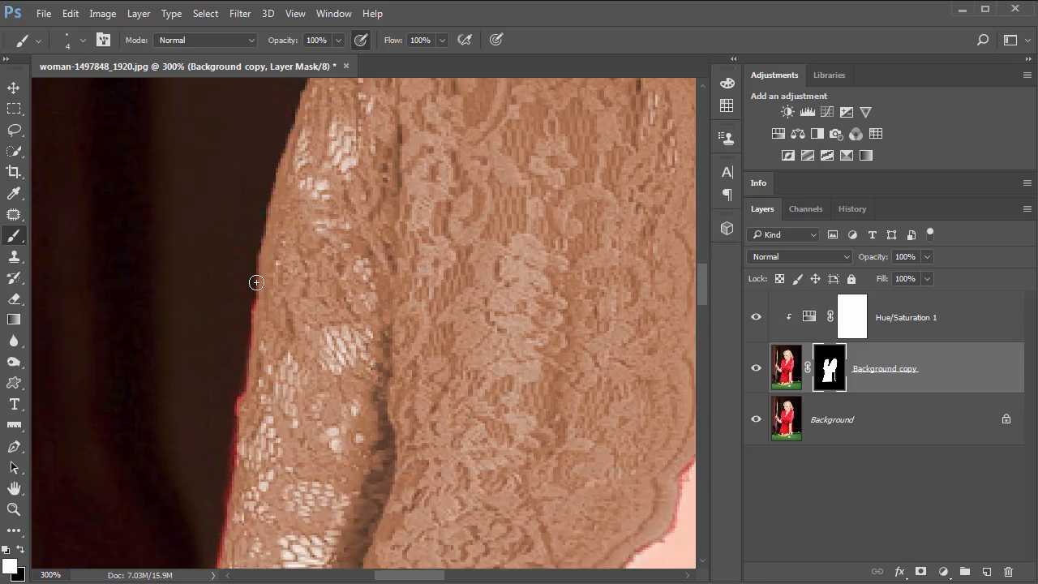
{"action": "mouse_move", "coordinate": [250, 331]}
{"action": "left_mouse_down"}
{"action": "mouse_move", "coordinate": [230, 477]}
{"action": "mouse_move", "coordinate": [242, 454]}
{"action": "left_mouse_up"}
{"action": "mouse_move", "coordinate": [369, 456]}
{"action": "left_mouse_down"}
{"action": "mouse_move", "coordinate": [367, 332]}
{"action": "mouse_move", "coordinate": [410, 222]}
{"action": "left_mouse_up"}
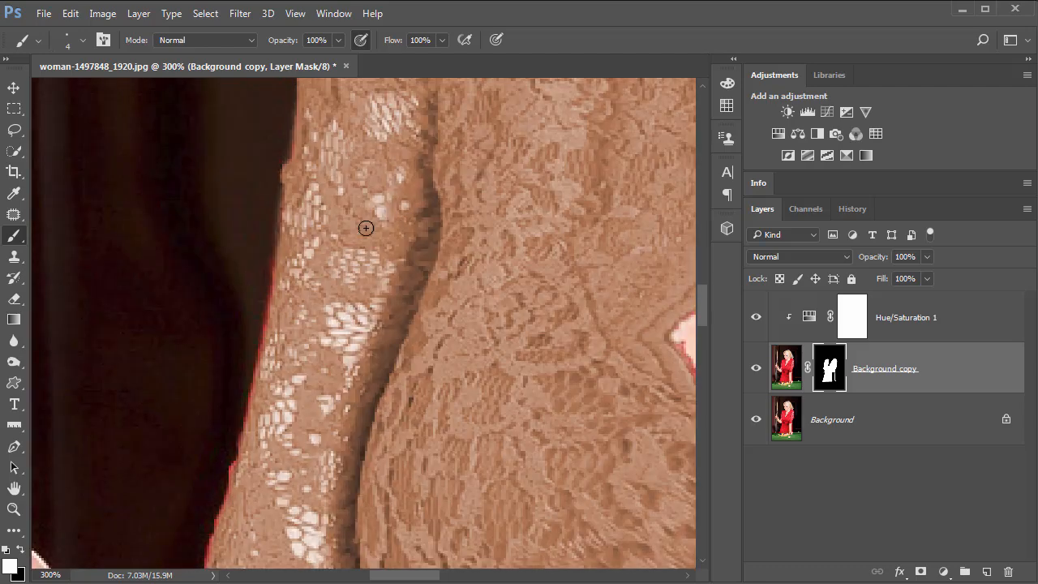
{"action": "left_click_drag", "start_coordinate": [277, 261], "coordinate": [236, 472]}
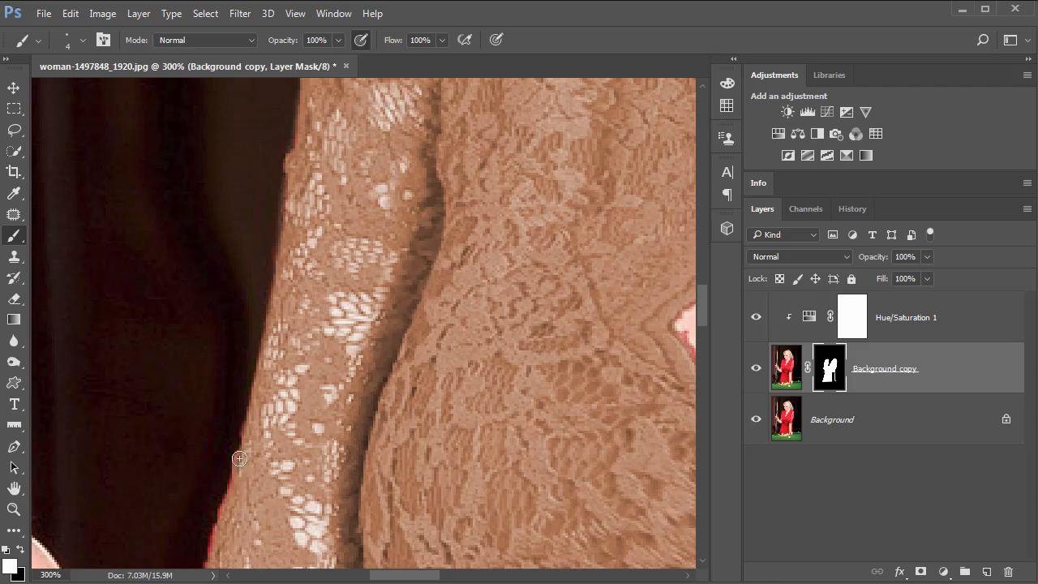
{"action": "mouse_move", "coordinate": [318, 414]}
{"action": "left_mouse_down"}
{"action": "mouse_move", "coordinate": [362, 325]}
{"action": "mouse_move", "coordinate": [399, 283]}
{"action": "left_mouse_up"}
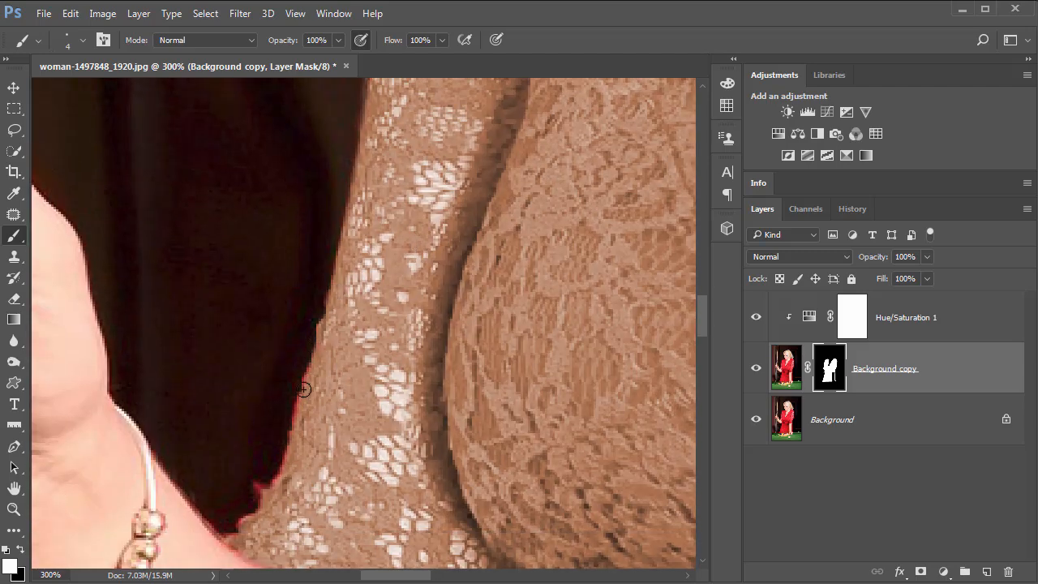
{"action": "left_click_drag", "start_coordinate": [304, 390], "coordinate": [289, 455]}
{"action": "left_click_drag", "start_coordinate": [274, 482], "coordinate": [254, 512]}
{"action": "mouse_move", "coordinate": [343, 511]}
{"action": "left_mouse_down"}
{"action": "mouse_move", "coordinate": [325, 348]}
{"action": "mouse_move", "coordinate": [332, 315]}
{"action": "left_mouse_up"}
{"action": "mouse_move", "coordinate": [230, 330]}
{"action": "left_mouse_down"}
{"action": "mouse_move", "coordinate": [342, 404]}
{"action": "mouse_move", "coordinate": [384, 473]}
{"action": "mouse_move", "coordinate": [411, 553]}
{"action": "left_mouse_up"}
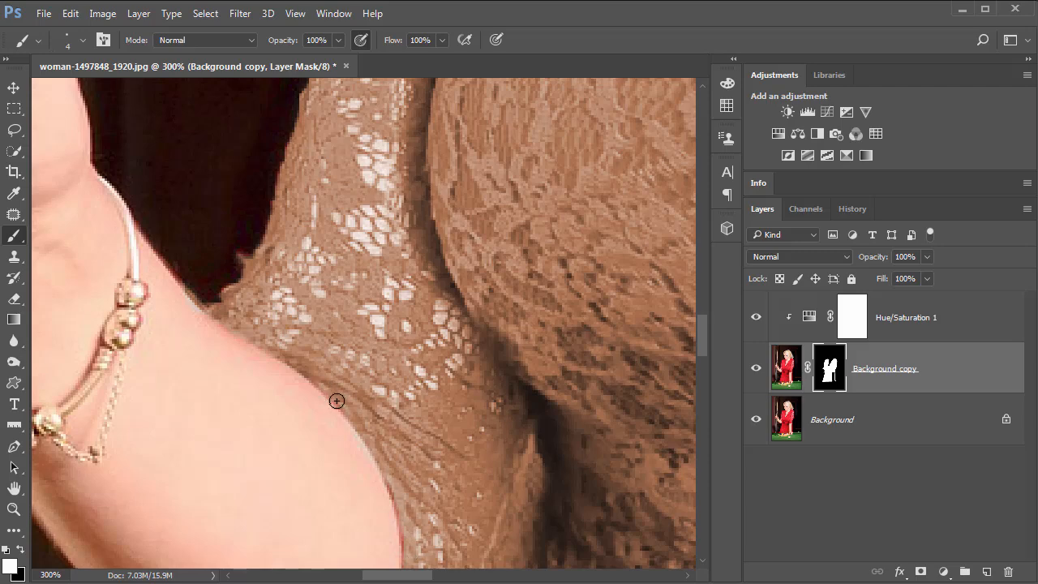
Paint the mask in white along the sleeve edge where it meets the bent arm near the bracelet.
{"action": "scroll", "coordinate": [457, 224], "scroll_direction": "down", "scroll_amount": 5}
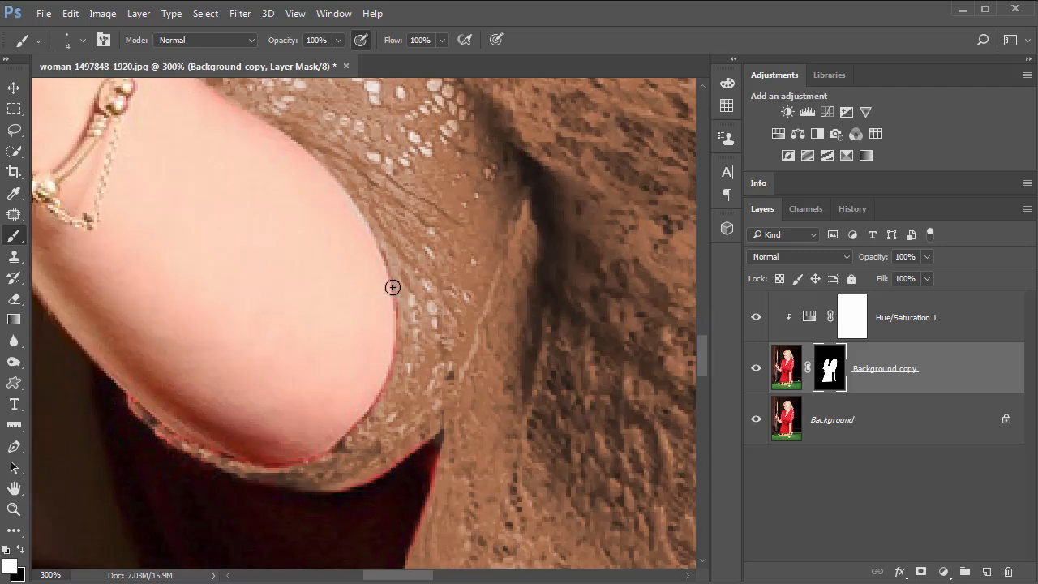
{"action": "mouse_move", "coordinate": [398, 304]}
{"action": "left_mouse_down"}
{"action": "mouse_move", "coordinate": [392, 380]}
{"action": "mouse_move", "coordinate": [363, 428]}
{"action": "left_mouse_up"}
{"action": "mouse_move", "coordinate": [132, 402]}
{"action": "left_mouse_down"}
{"action": "mouse_move", "coordinate": [210, 455]}
{"action": "mouse_move", "coordinate": [299, 466]}
{"action": "left_mouse_up"}
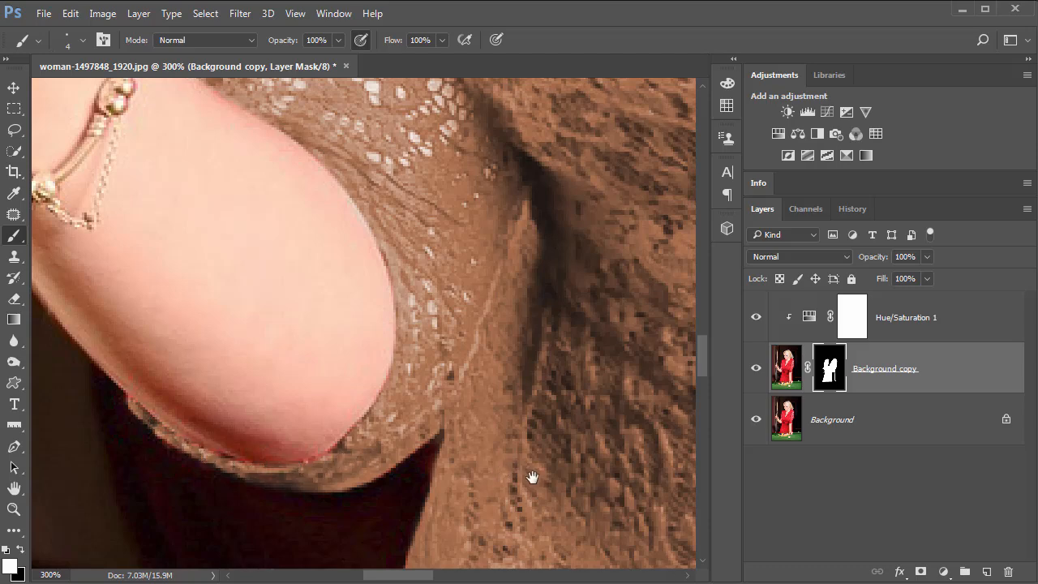
Paint the mask in white along the dress's edge against the dark background down toward the hem.
{"action": "scroll", "coordinate": [531, 475], "scroll_direction": "down", "scroll_amount": 5}
{"action": "scroll", "coordinate": [619, 181], "scroll_direction": "left", "scroll_amount": 2}
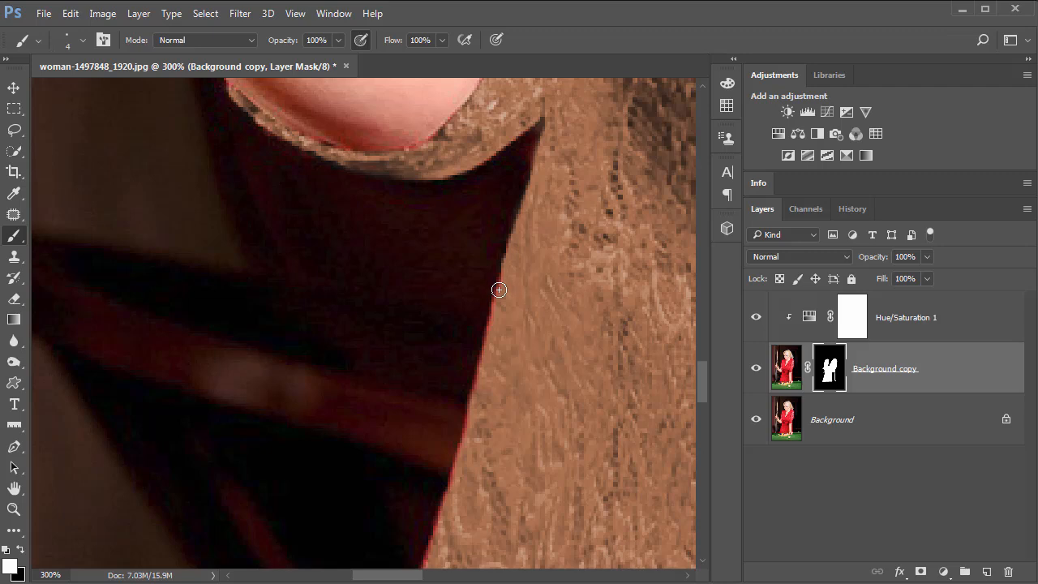
{"action": "scroll", "coordinate": [567, 145], "scroll_direction": "down", "scroll_amount": 3}
{"action": "scroll", "coordinate": [567, 144], "scroll_direction": "left", "scroll_amount": 1}
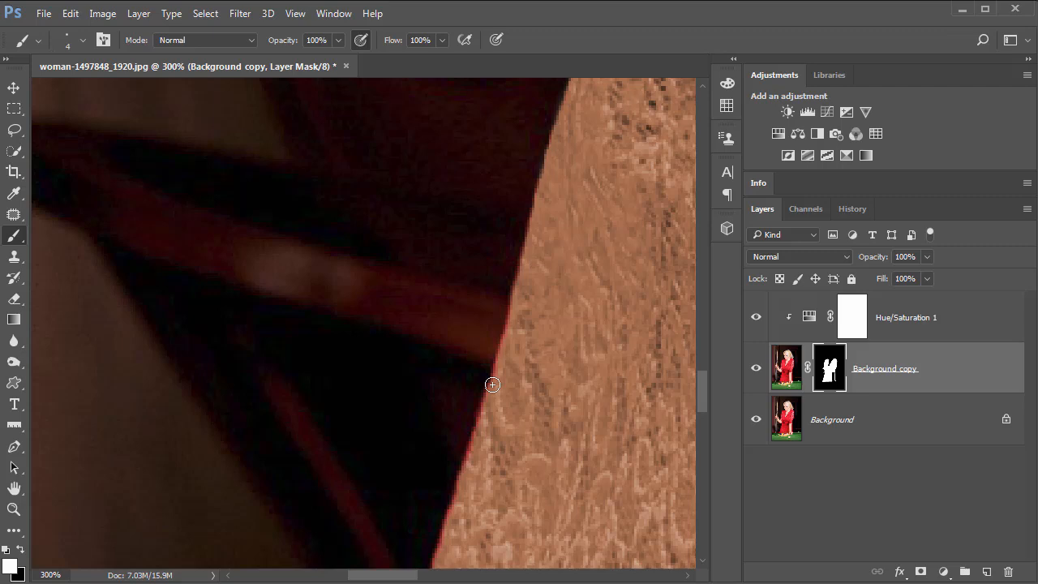
{"action": "left_click", "coordinate": [459, 473], "text": "shift"}
{"action": "left_click_drag", "start_coordinate": [522, 359], "coordinate": [548, 161]}
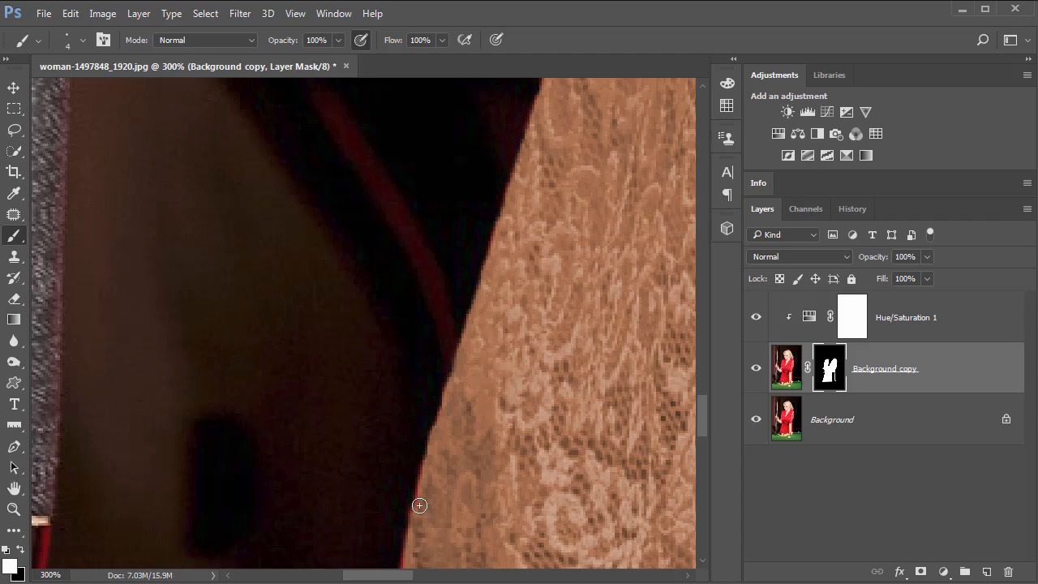
{"action": "mouse_move", "coordinate": [505, 425]}
{"action": "left_mouse_down"}
{"action": "mouse_move", "coordinate": [572, 169]}
{"action": "mouse_move", "coordinate": [592, 180]}
{"action": "left_mouse_up"}
{"action": "mouse_move", "coordinate": [475, 253]}
{"action": "left_mouse_down"}
{"action": "mouse_move", "coordinate": [436, 368]}
{"action": "mouse_move", "coordinate": [439, 395]}
{"action": "mouse_move", "coordinate": [403, 459]}
{"action": "left_mouse_up"}
{"action": "left_click_drag", "start_coordinate": [383, 314], "coordinate": [221, 356]}
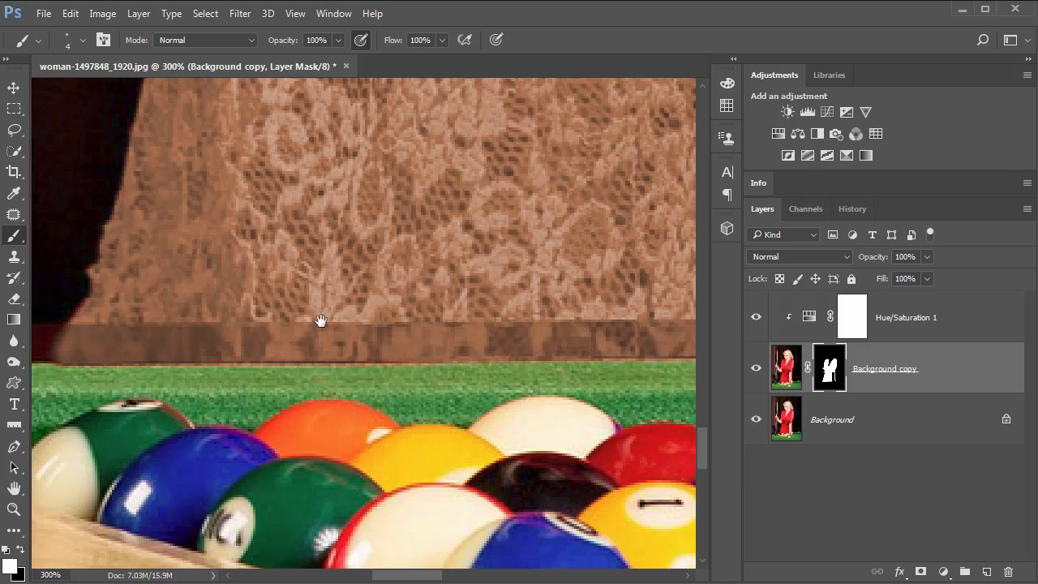
Paint the mask in white along the dress edge beside the wrist near the pool table.
{"action": "scroll", "coordinate": [470, 336], "scroll_direction": "right", "scroll_amount": 5}
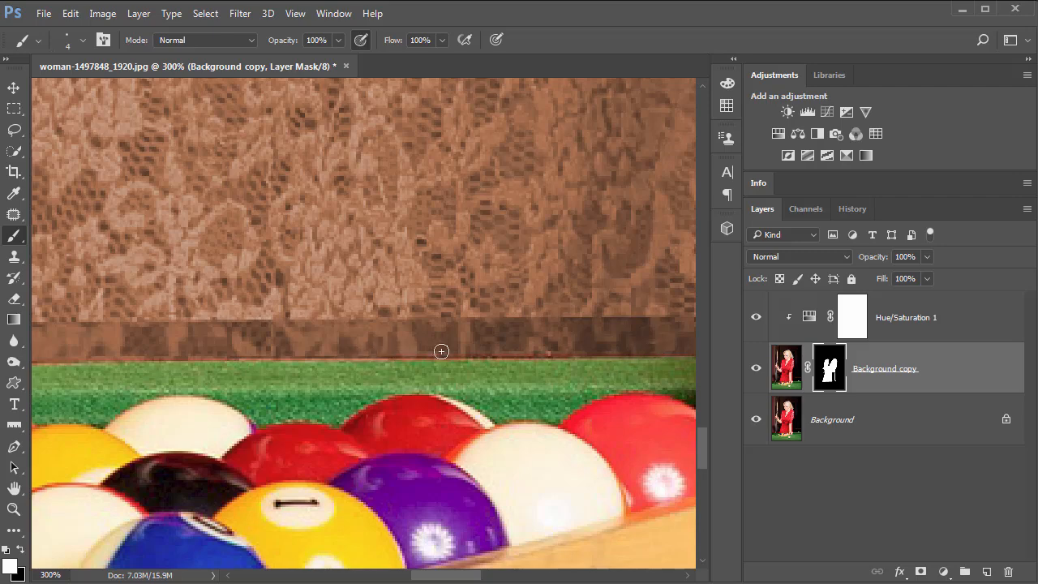
{"action": "scroll", "coordinate": [292, 306], "scroll_direction": "right", "scroll_amount": 4}
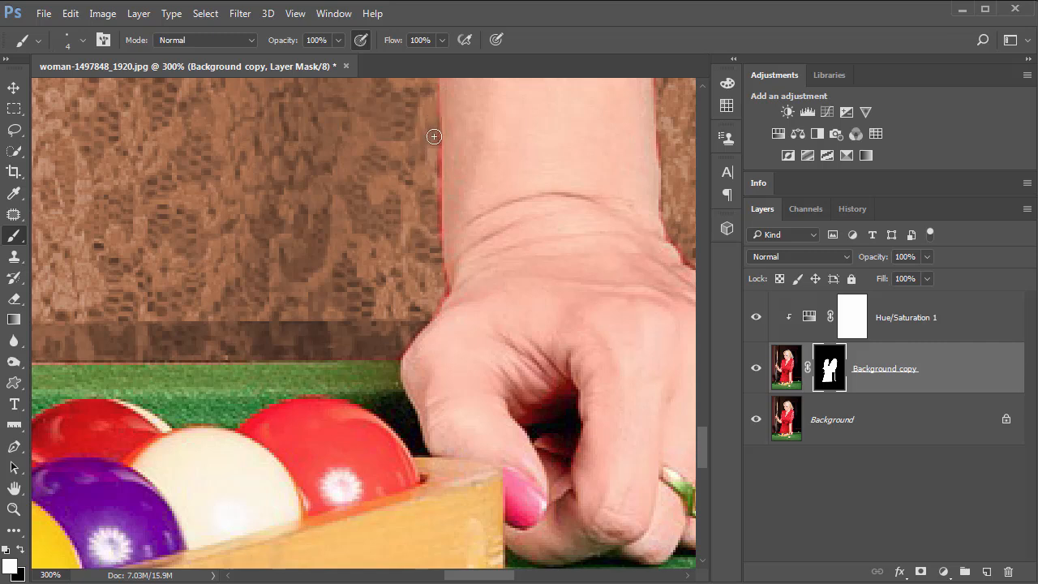
{"action": "mouse_move", "coordinate": [434, 136]}
{"action": "left_mouse_down"}
{"action": "mouse_move", "coordinate": [442, 297]}
{"action": "mouse_move", "coordinate": [441, 307]}
{"action": "mouse_move", "coordinate": [443, 278]}
{"action": "mouse_move", "coordinate": [414, 335]}
{"action": "left_mouse_up"}
{"action": "key", "text": "x"}
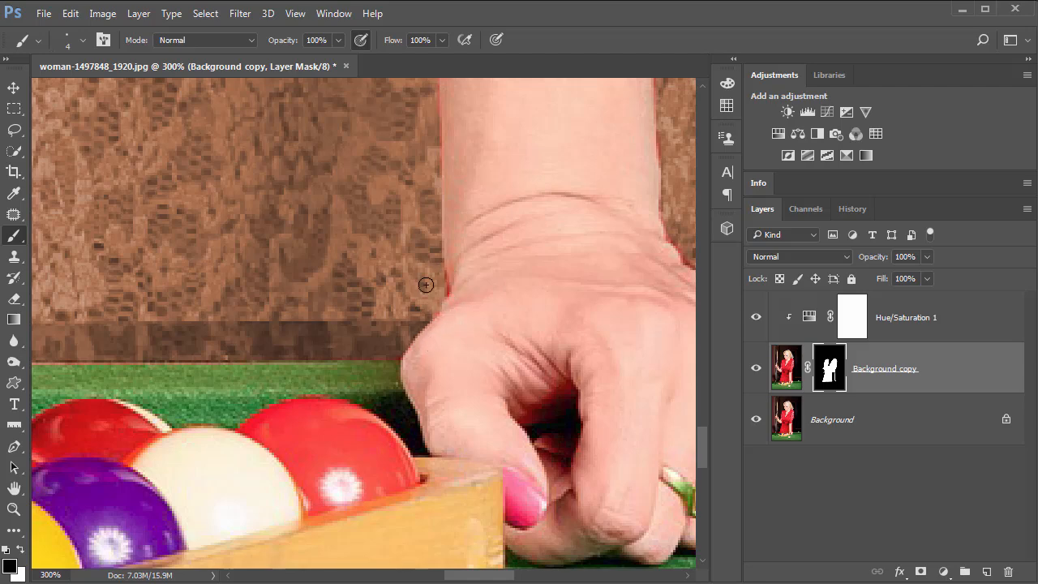
{"action": "key", "text": "x"}
Paint the mask in white along the dress's right-side edge next to the forearm and background.
{"action": "scroll", "coordinate": [510, 400], "scroll_direction": "up", "scroll_amount": 5}
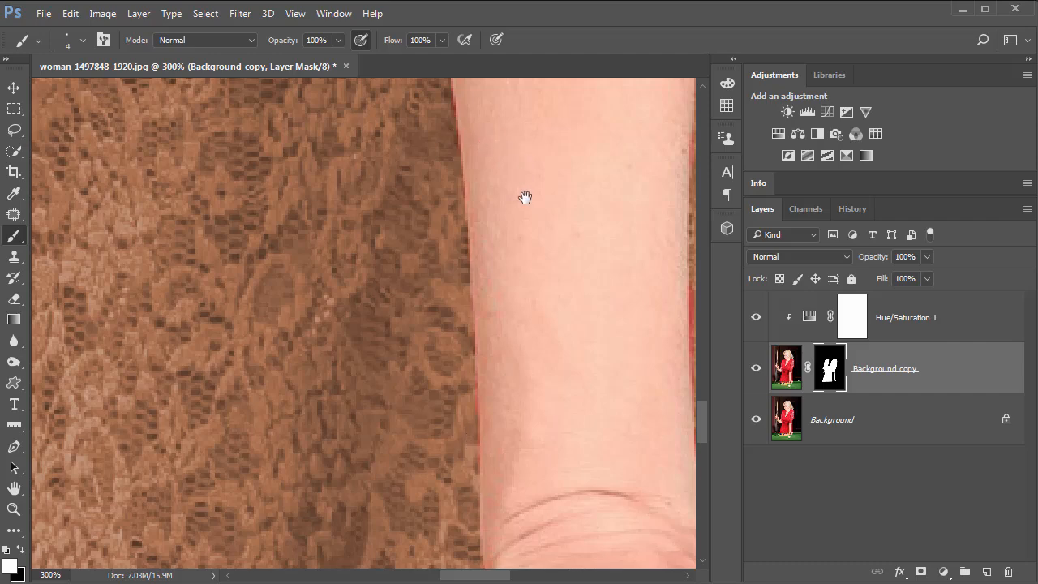
{"action": "left_click_drag", "start_coordinate": [526, 197], "coordinate": [323, 315]}
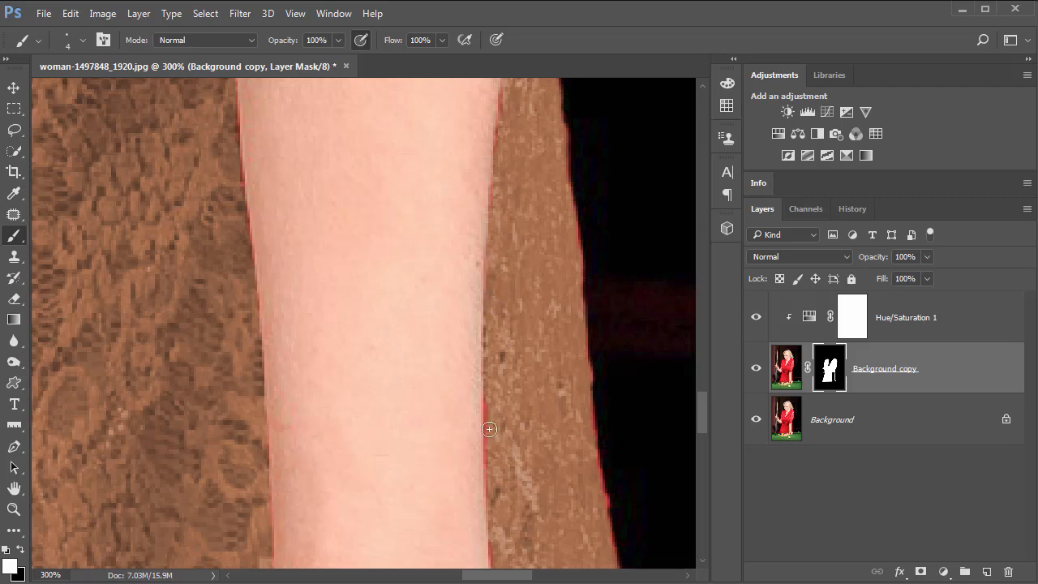
{"action": "left_click", "coordinate": [606, 512], "text": "shift"}
{"action": "left_click_drag", "start_coordinate": [589, 421], "coordinate": [559, 281]}
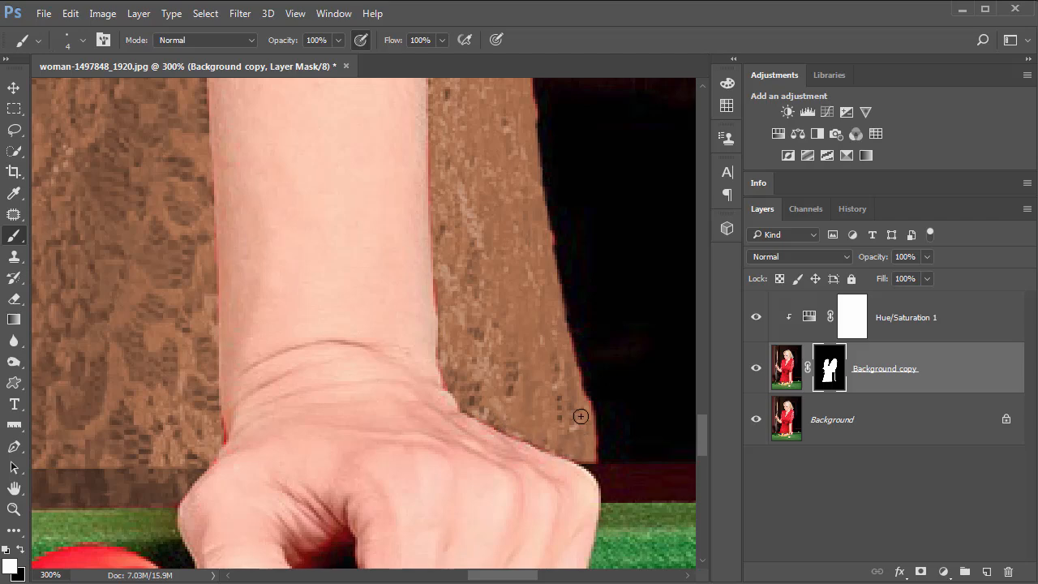
{"action": "left_click_drag", "start_coordinate": [494, 173], "coordinate": [517, 435]}
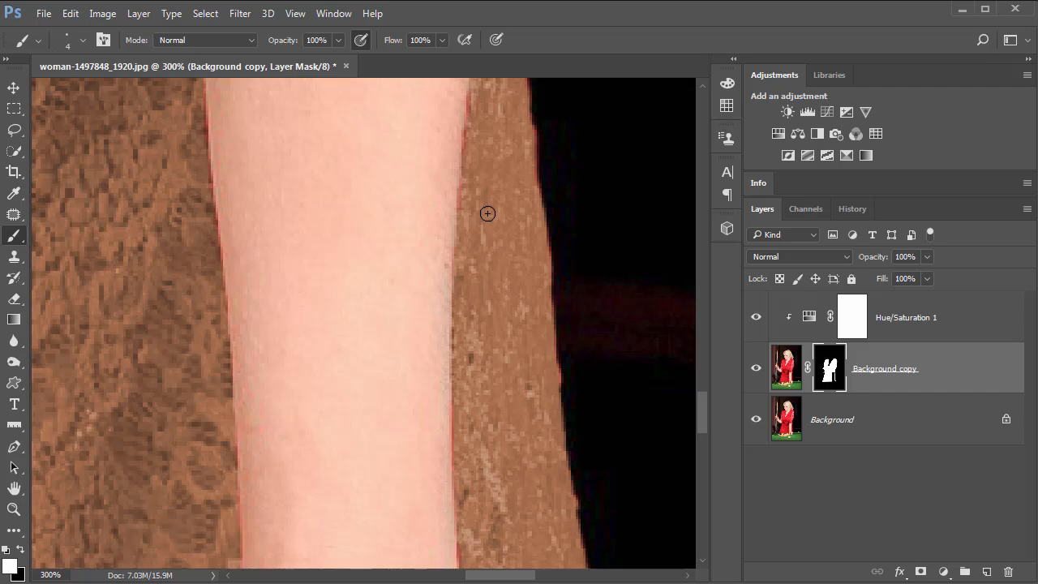
{"action": "left_click_drag", "start_coordinate": [505, 182], "coordinate": [496, 463]}
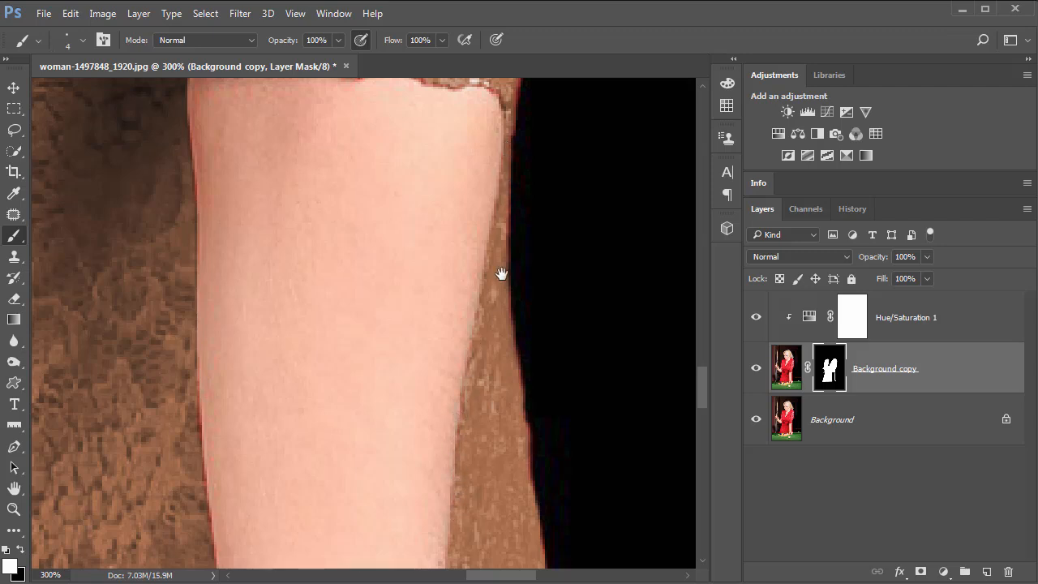
{"action": "left_click_drag", "start_coordinate": [503, 273], "coordinate": [493, 568]}
{"action": "mouse_move", "coordinate": [488, 439]}
{"action": "left_mouse_down"}
{"action": "mouse_move", "coordinate": [392, 413]}
{"action": "mouse_move", "coordinate": [338, 413]}
{"action": "mouse_move", "coordinate": [369, 407]}
{"action": "mouse_move", "coordinate": [333, 416]}
{"action": "mouse_move", "coordinate": [371, 408]}
{"action": "mouse_move", "coordinate": [336, 403]}
{"action": "mouse_move", "coordinate": [357, 413]}
{"action": "left_mouse_up"}
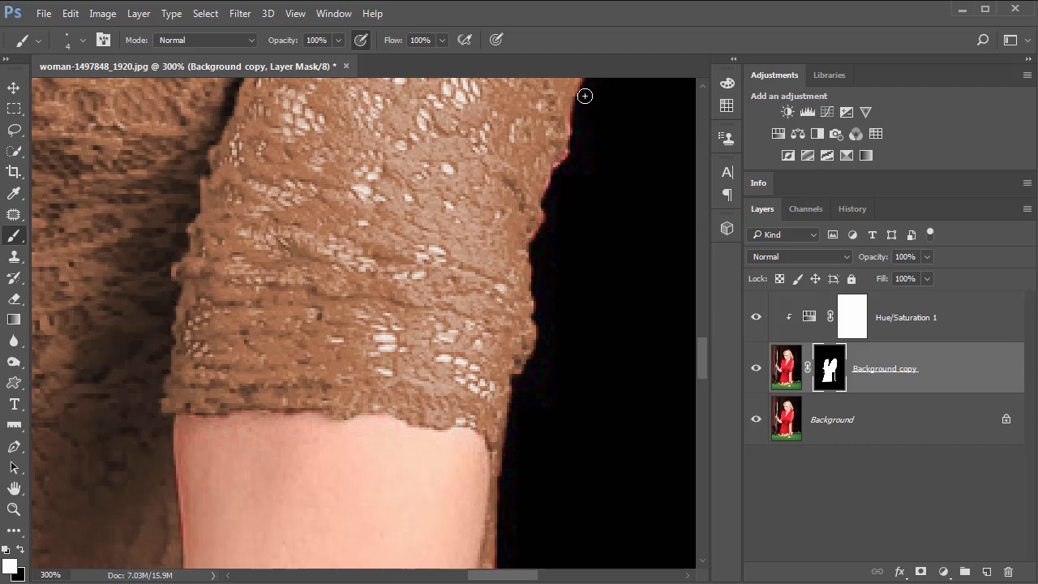
Paint the mask in white along the outer edge of the right sleeve.
{"action": "scroll", "coordinate": [549, 343], "scroll_direction": "up", "scroll_amount": 3}
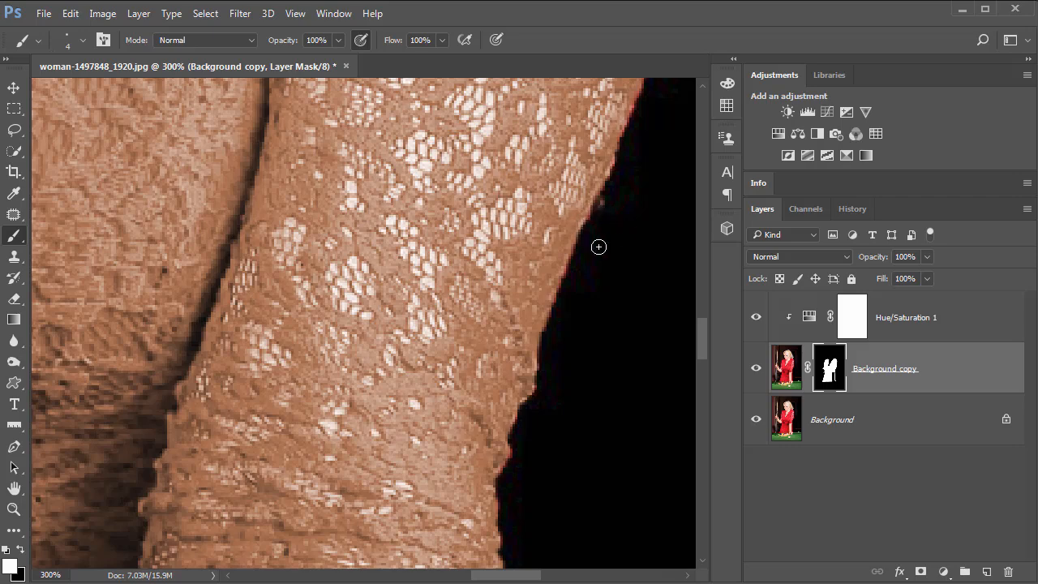
{"action": "left_click_drag", "start_coordinate": [567, 342], "coordinate": [497, 493]}
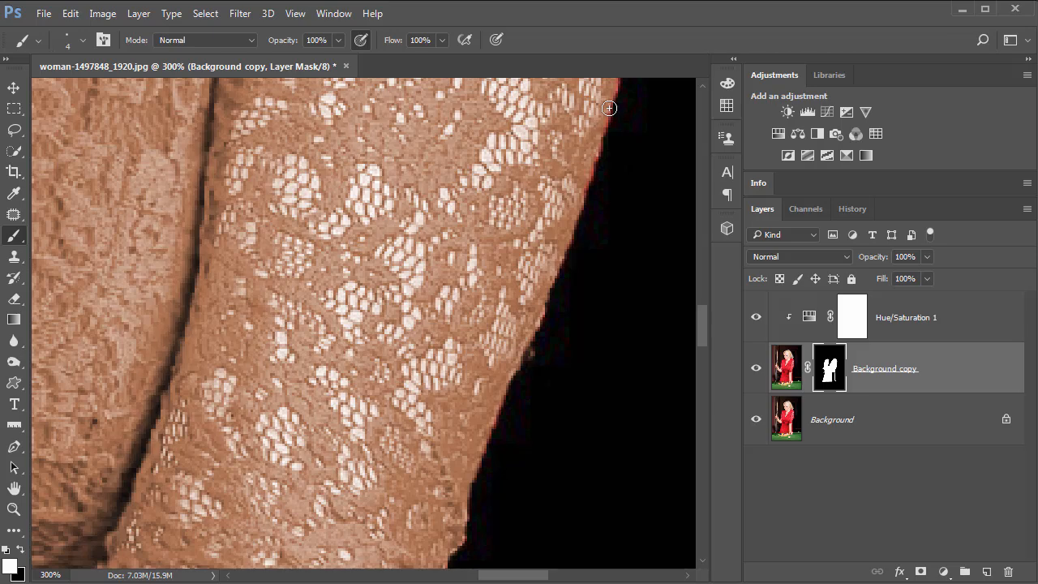
{"action": "left_click_drag", "start_coordinate": [563, 154], "coordinate": [442, 496]}
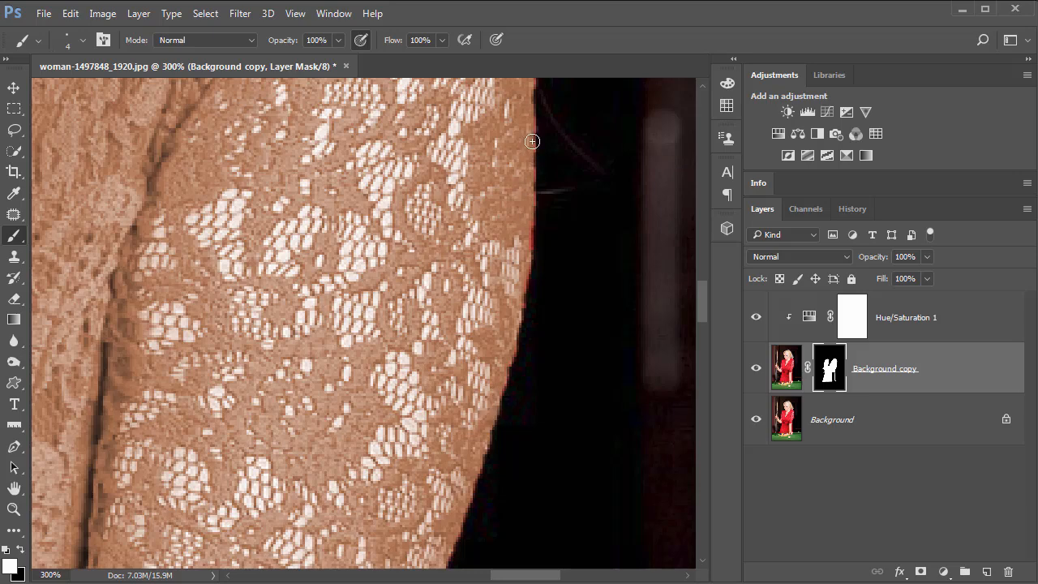
{"action": "left_click_drag", "start_coordinate": [523, 273], "coordinate": [521, 284]}
{"action": "left_click_drag", "start_coordinate": [504, 177], "coordinate": [479, 394]}
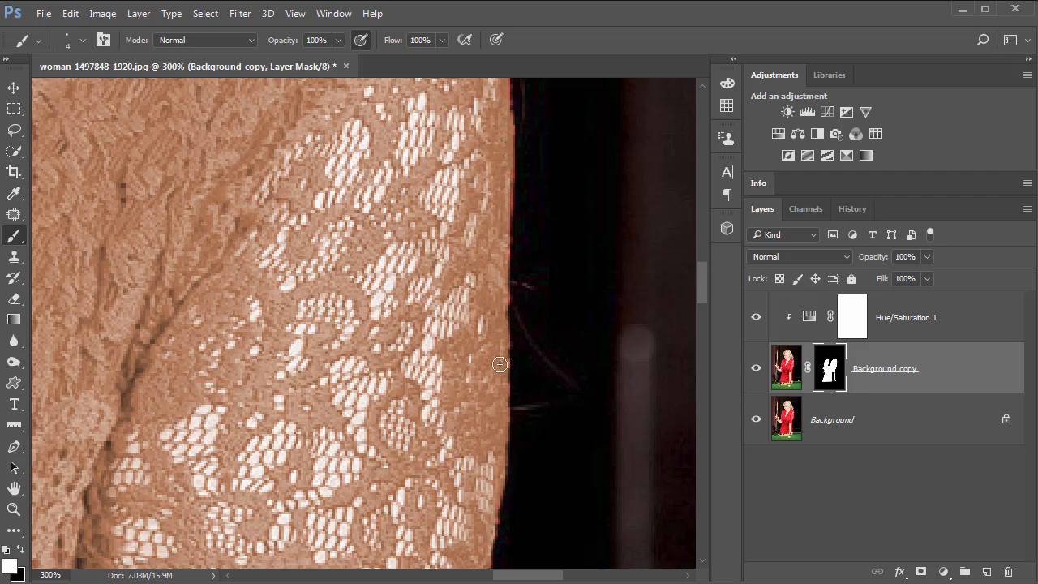
{"action": "scroll", "coordinate": [470, 474], "scroll_direction": "up", "scroll_amount": 5}
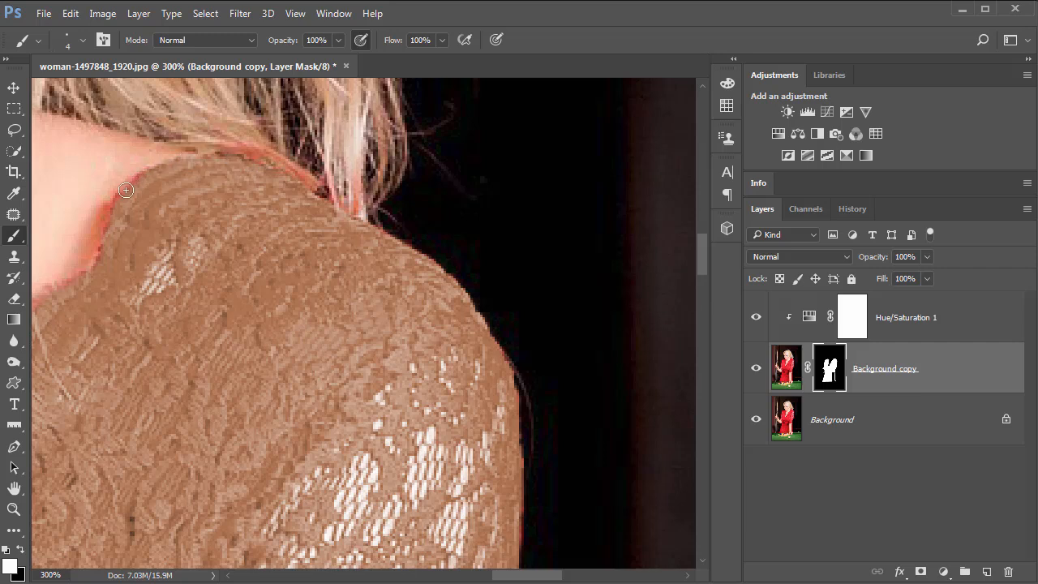
Touch up the mask along the right shoulder edge near the neck, alternating between white and black paint.
{"action": "mouse_move", "coordinate": [112, 196]}
{"action": "left_mouse_down"}
{"action": "mouse_move", "coordinate": [87, 266]}
{"action": "mouse_move", "coordinate": [116, 207]}
{"action": "left_mouse_up"}
{"action": "key", "text": "x"}
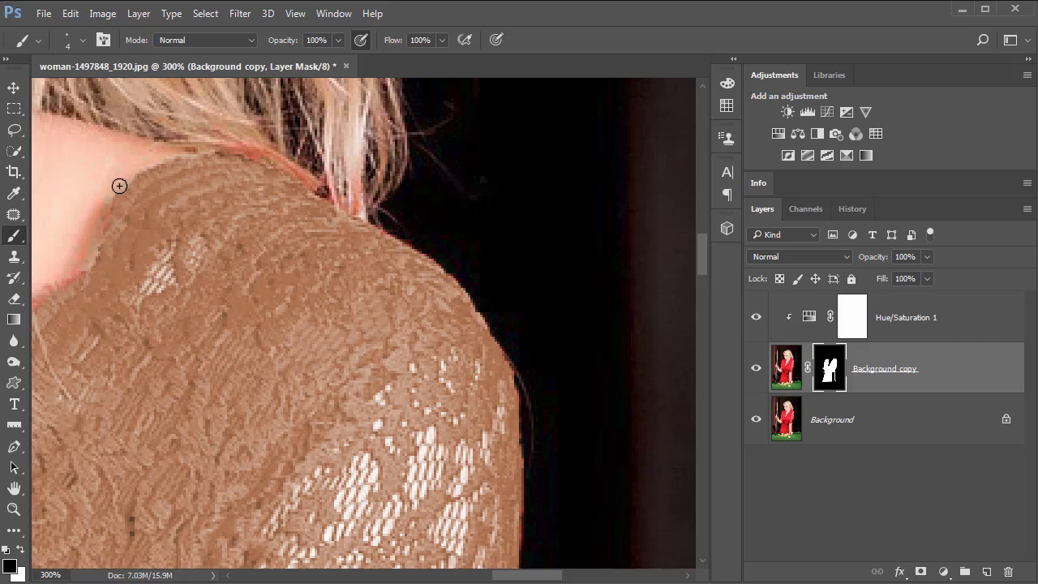
{"action": "left_click_drag", "start_coordinate": [103, 210], "coordinate": [86, 250]}
{"action": "left_click_drag", "start_coordinate": [231, 233], "coordinate": [357, 172]}
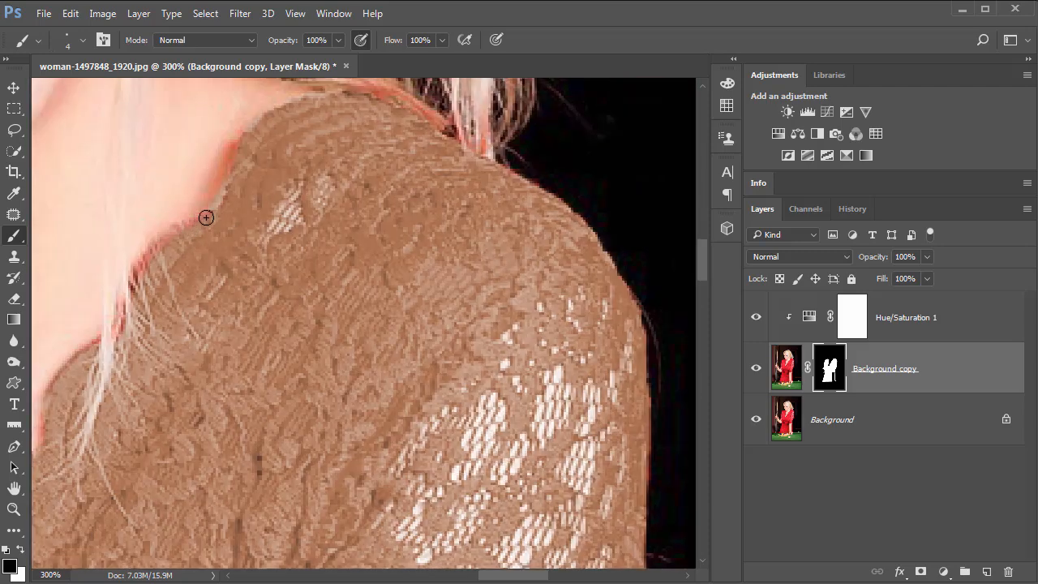
{"action": "left_click_drag", "start_coordinate": [206, 217], "coordinate": [186, 225]}
{"action": "key", "text": "x"}
{"action": "mouse_move", "coordinate": [184, 227]}
{"action": "left_mouse_down"}
{"action": "mouse_move", "coordinate": [131, 289]}
{"action": "mouse_move", "coordinate": [156, 255]}
{"action": "mouse_move", "coordinate": [136, 273]}
{"action": "mouse_move", "coordinate": [100, 358]}
{"action": "mouse_move", "coordinate": [100, 338]}
{"action": "mouse_move", "coordinate": [72, 367]}
{"action": "mouse_move", "coordinate": [95, 343]}
{"action": "mouse_move", "coordinate": [47, 408]}
{"action": "mouse_move", "coordinate": [43, 435]}
{"action": "left_mouse_up"}
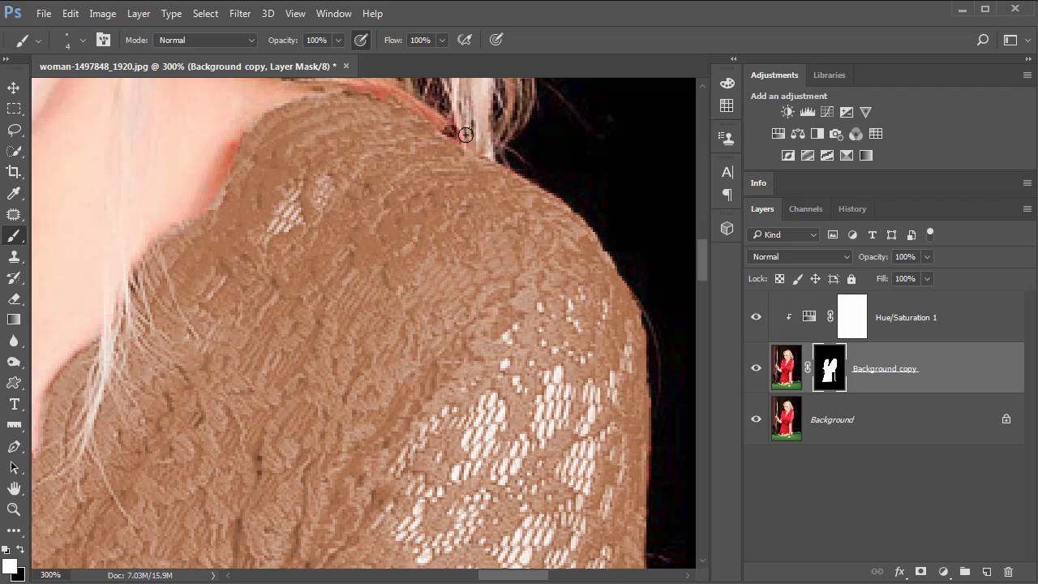
Refine the mask along the shoulder under the hair and the neckline edge, alternating black and white paint.
{"action": "scroll", "coordinate": [502, 209], "scroll_direction": "up", "scroll_amount": 4}
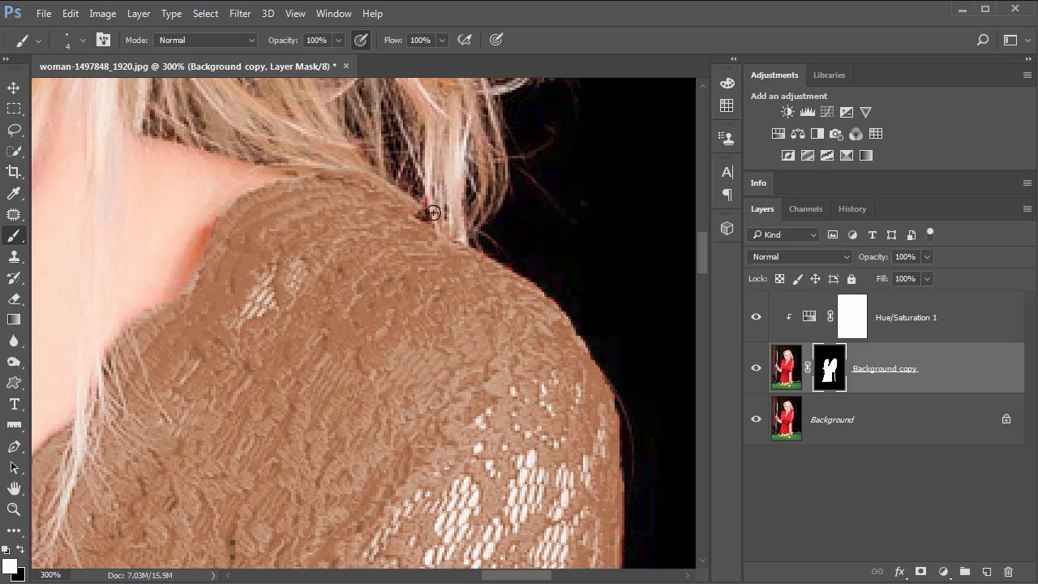
{"action": "left_click_drag", "start_coordinate": [348, 283], "coordinate": [560, 105]}
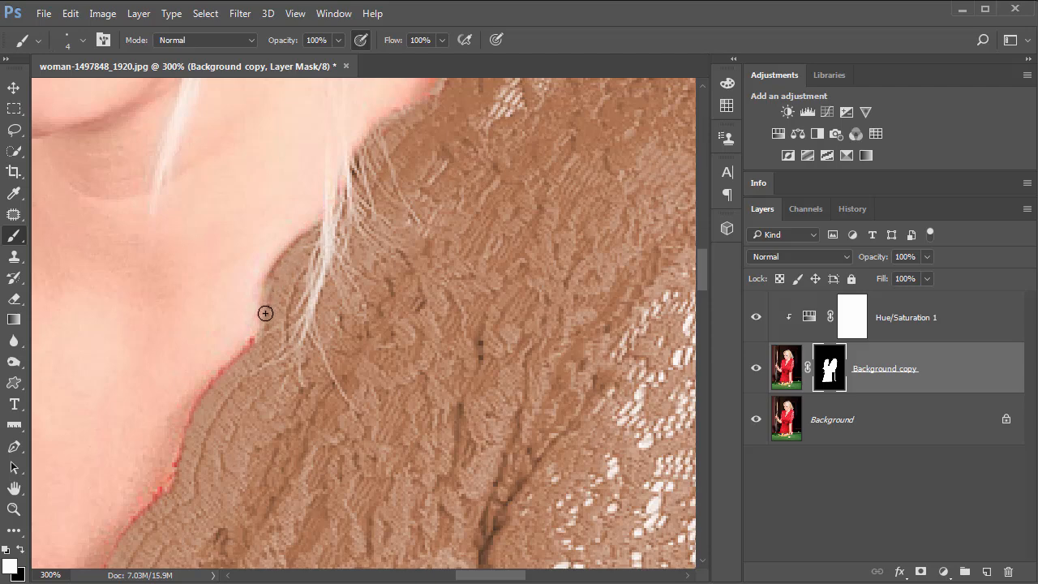
{"action": "mouse_move", "coordinate": [239, 355]}
{"action": "left_mouse_down"}
{"action": "mouse_move", "coordinate": [196, 412]}
{"action": "mouse_move", "coordinate": [221, 376]}
{"action": "mouse_move", "coordinate": [195, 403]}
{"action": "mouse_move", "coordinate": [168, 491]}
{"action": "mouse_move", "coordinate": [181, 419]}
{"action": "left_mouse_up"}
{"action": "key", "text": "x"}
{"action": "mouse_move", "coordinate": [180, 427]}
{"action": "left_mouse_down"}
{"action": "mouse_move", "coordinate": [165, 486]}
{"action": "mouse_move", "coordinate": [180, 472]}
{"action": "mouse_move", "coordinate": [185, 499]}
{"action": "mouse_move", "coordinate": [168, 490]}
{"action": "mouse_move", "coordinate": [179, 463]}
{"action": "mouse_move", "coordinate": [142, 517]}
{"action": "left_mouse_up"}
{"action": "key", "text": "x"}
{"action": "left_click_drag", "start_coordinate": [356, 373], "coordinate": [527, 168]}
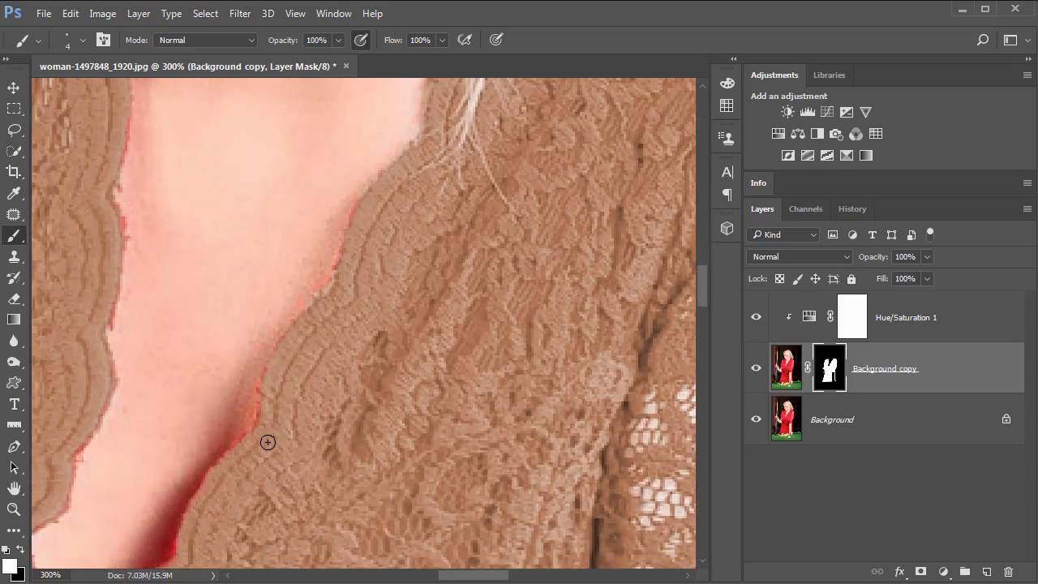
{"action": "mouse_move", "coordinate": [274, 376]}
{"action": "left_mouse_down"}
{"action": "mouse_move", "coordinate": [257, 427]}
{"action": "mouse_move", "coordinate": [221, 461]}
{"action": "left_mouse_up"}
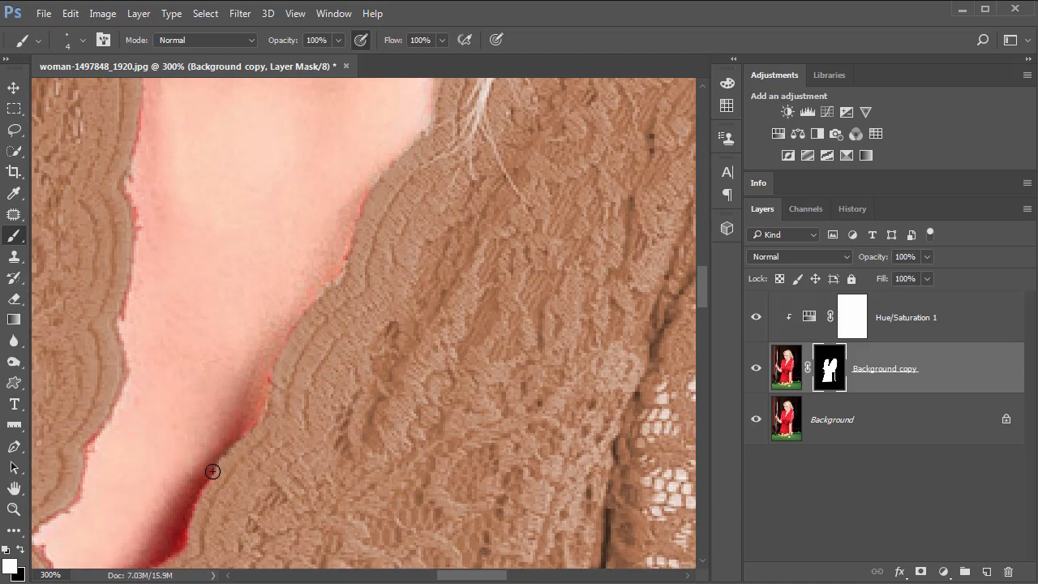
Paint the mask in white along both edges of the V-neckline's lower point.
{"action": "mouse_move", "coordinate": [197, 499]}
{"action": "left_mouse_down"}
{"action": "mouse_move", "coordinate": [158, 566]}
{"action": "mouse_move", "coordinate": [173, 552]}
{"action": "left_mouse_up"}
{"action": "left_click_drag", "start_coordinate": [264, 493], "coordinate": [380, 383]}
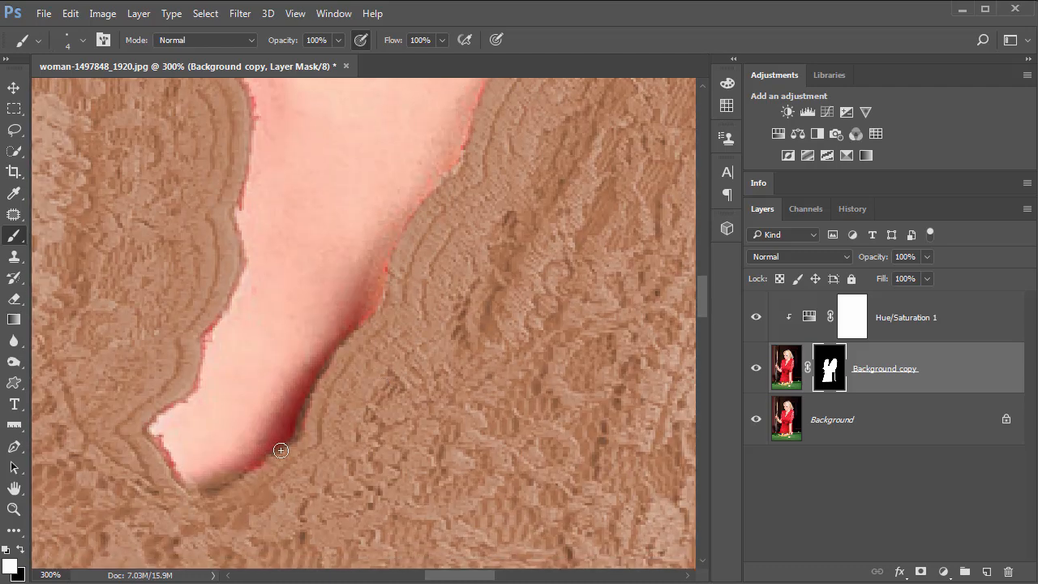
{"action": "mouse_move", "coordinate": [232, 484]}
{"action": "left_mouse_down"}
{"action": "mouse_move", "coordinate": [202, 501]}
{"action": "mouse_move", "coordinate": [183, 481]}
{"action": "left_mouse_up"}
{"action": "left_click_drag", "start_coordinate": [156, 439], "coordinate": [175, 482]}
{"action": "left_click_drag", "start_coordinate": [240, 264], "coordinate": [198, 355]}
{"action": "left_click_drag", "start_coordinate": [243, 195], "coordinate": [235, 215]}
{"action": "scroll", "coordinate": [270, 370], "scroll_direction": "up", "scroll_amount": 4}
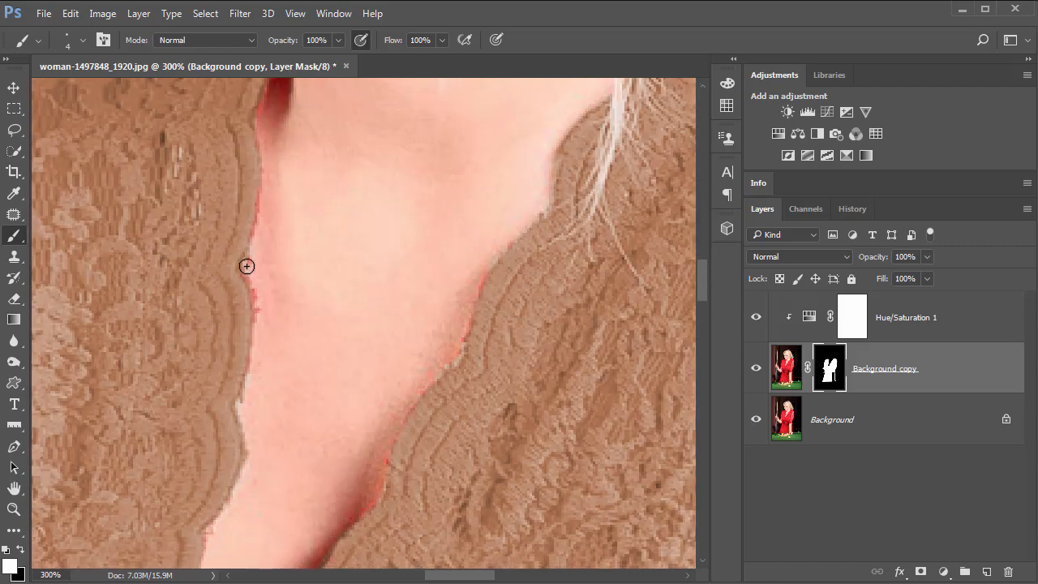
Touch up the mask along the left neckline edge, switching from white to black paint.
{"action": "left_click_drag", "start_coordinate": [249, 286], "coordinate": [237, 397]}
{"action": "mouse_move", "coordinate": [261, 95]}
{"action": "left_mouse_down"}
{"action": "mouse_move", "coordinate": [264, 190]}
{"action": "mouse_move", "coordinate": [252, 238]}
{"action": "mouse_move", "coordinate": [263, 217]}
{"action": "left_mouse_up"}
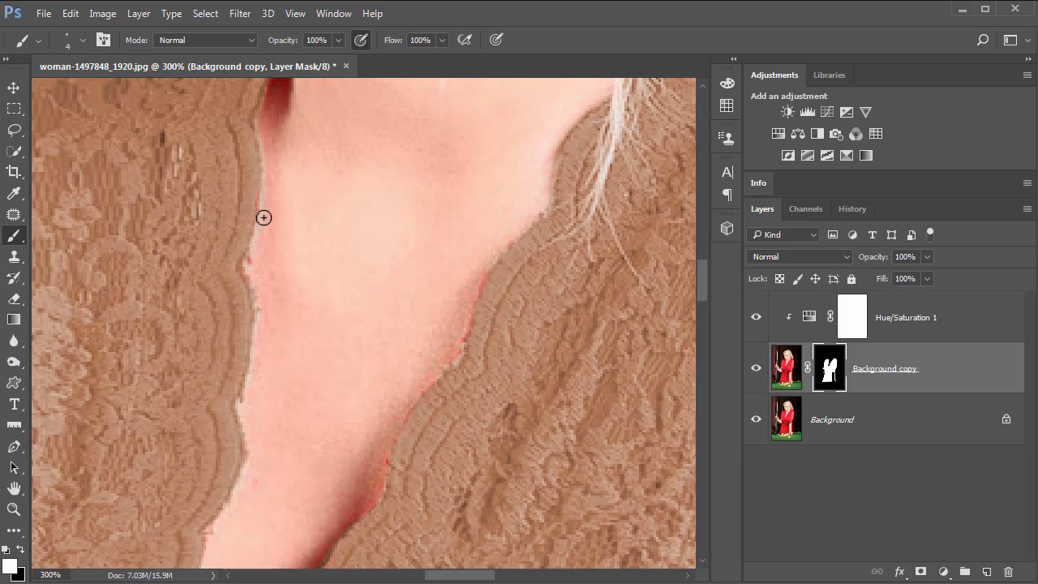
{"action": "key", "text": "x"}
{"action": "left_click_drag", "start_coordinate": [260, 138], "coordinate": [252, 257]}
{"action": "left_click_drag", "start_coordinate": [288, 219], "coordinate": [275, 417]}
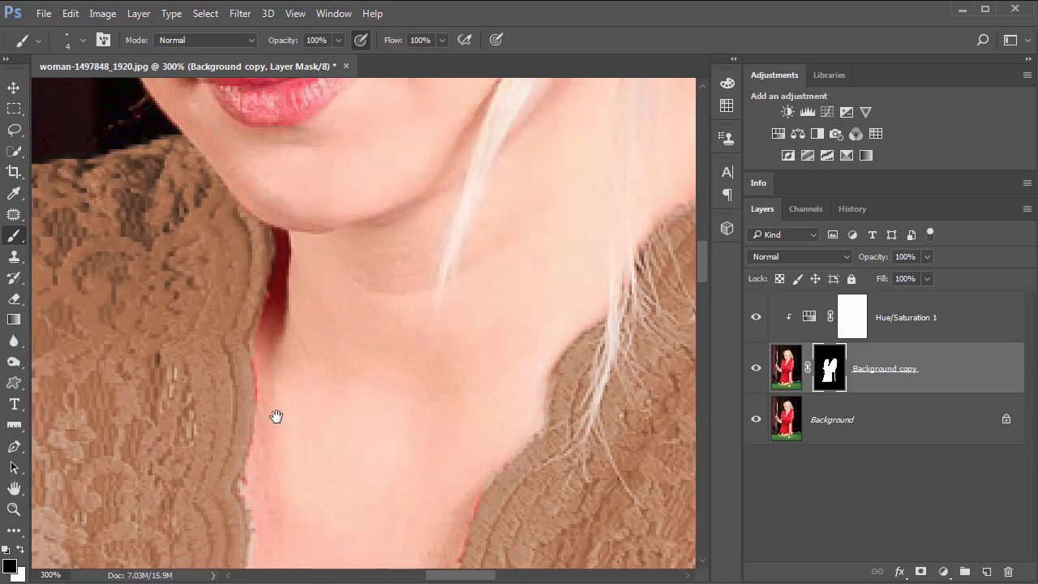
{"action": "left_click_drag", "start_coordinate": [303, 329], "coordinate": [64, 236]}
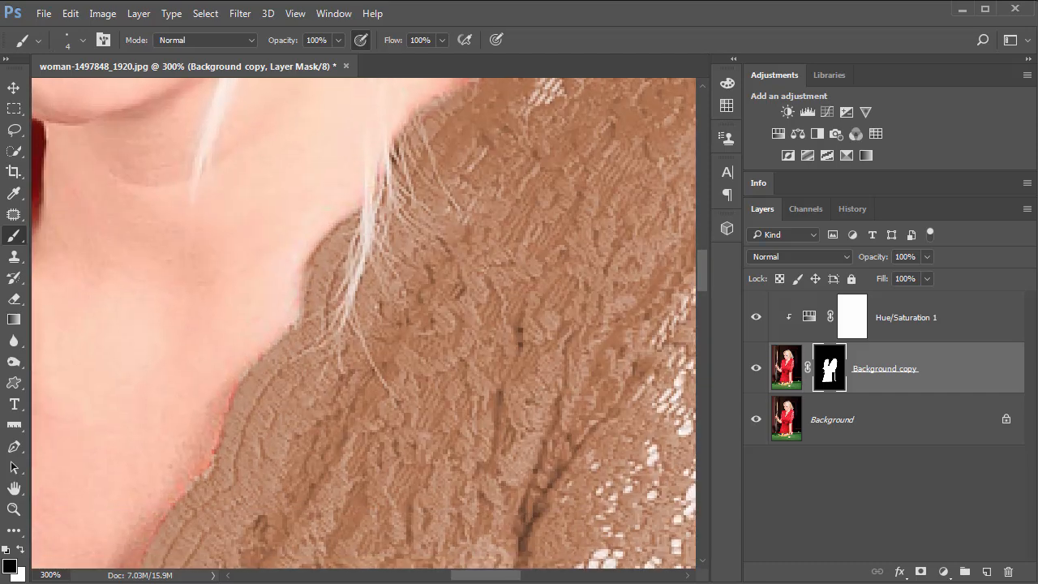
{"action": "key", "text": "ctrl+0"}
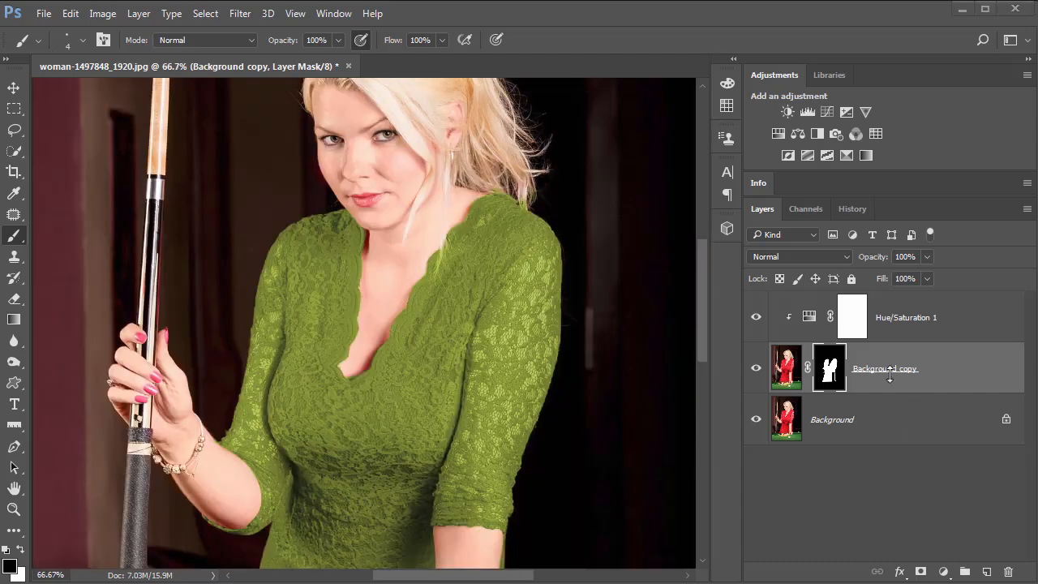
Set the Hue/Saturation adjustment's hue to 93.
{"action": "double_click", "coordinate": [810, 318]}
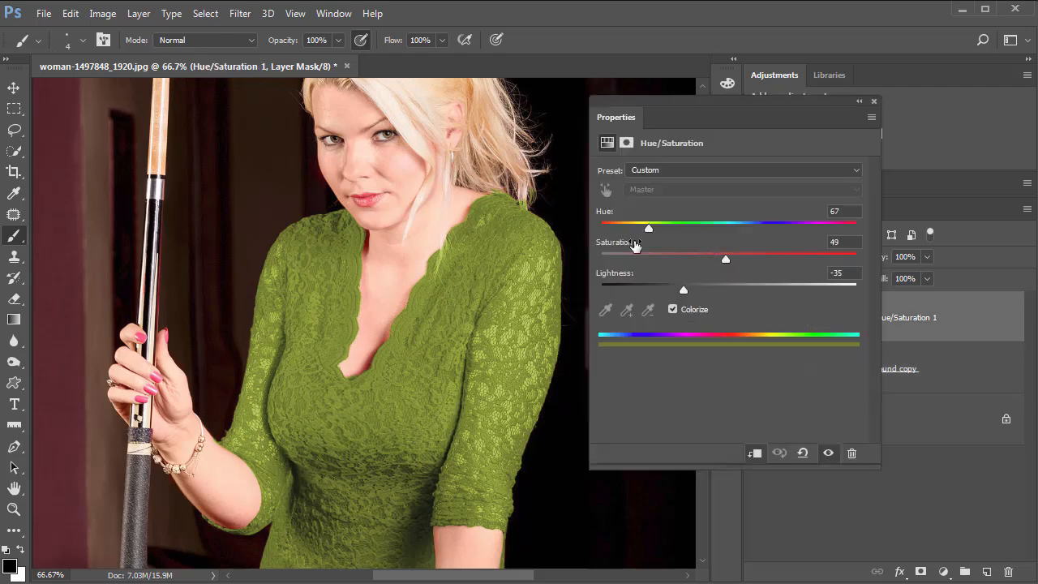
{"action": "left_click_drag", "start_coordinate": [663, 235], "coordinate": [668, 234]}
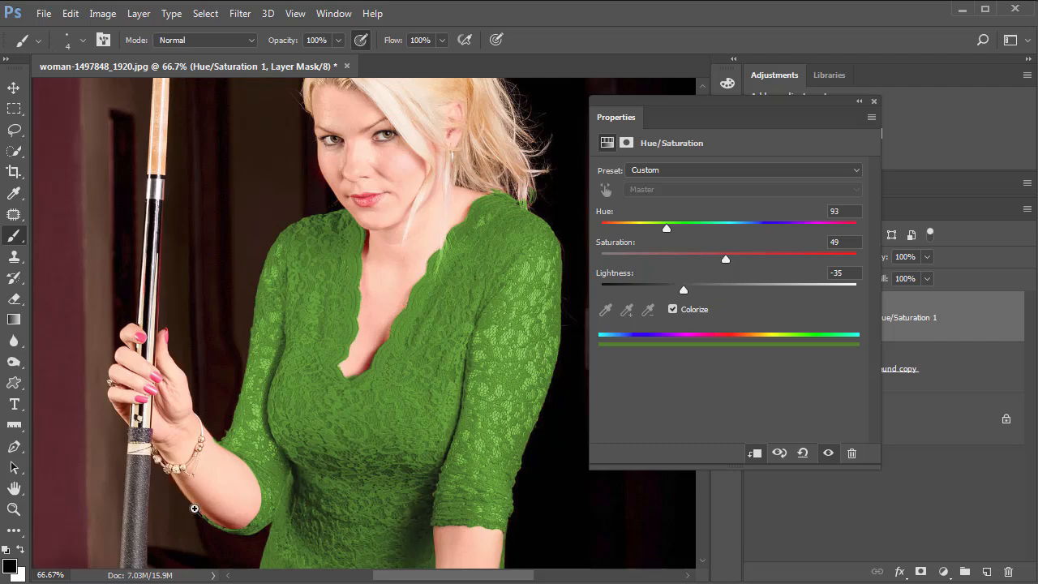
Select the Background copy layer mask and paint white along the dress's edge against the dark background at high zoom.
{"action": "left_click_drag", "start_coordinate": [204, 517], "coordinate": [325, 219]}
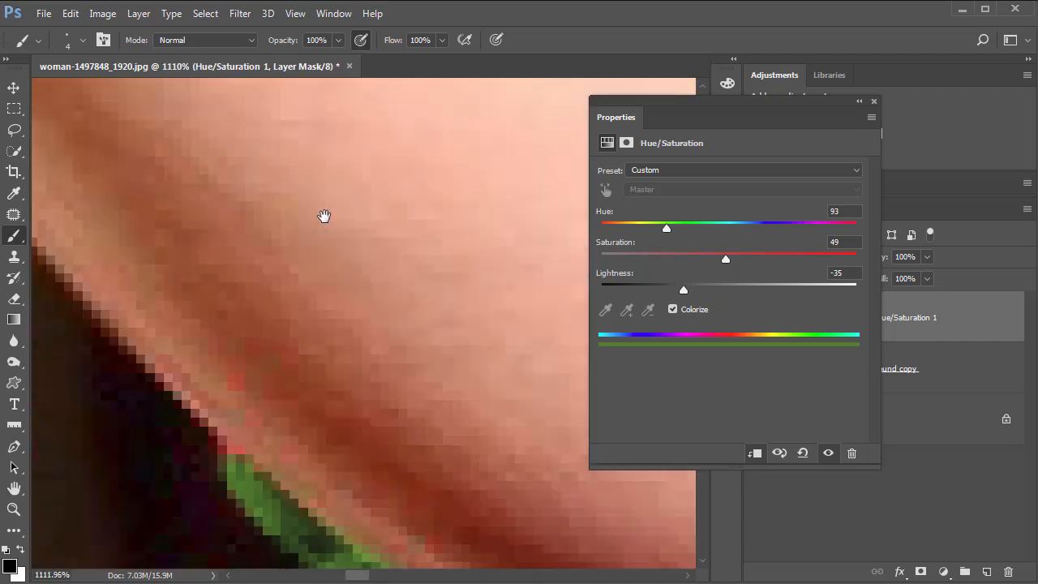
{"action": "left_click_drag", "start_coordinate": [527, 381], "coordinate": [325, 211]}
{"action": "left_click_drag", "start_coordinate": [554, 265], "coordinate": [446, 178]}
{"action": "mouse_move", "coordinate": [466, 353]}
{"action": "left_mouse_down"}
{"action": "mouse_move", "coordinate": [481, 285]}
{"action": "mouse_move", "coordinate": [509, 257]}
{"action": "left_mouse_up"}
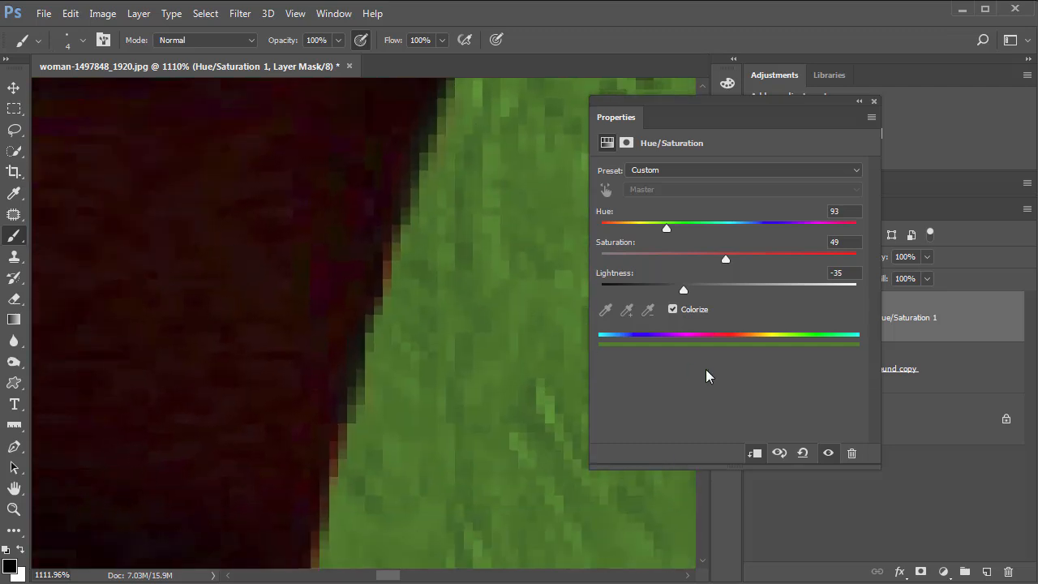
{"action": "left_click_drag", "start_coordinate": [404, 263], "coordinate": [398, 292]}
{"action": "key", "text": "x"}
{"action": "left_click", "coordinate": [874, 101]}
{"action": "left_click", "coordinate": [837, 372]}
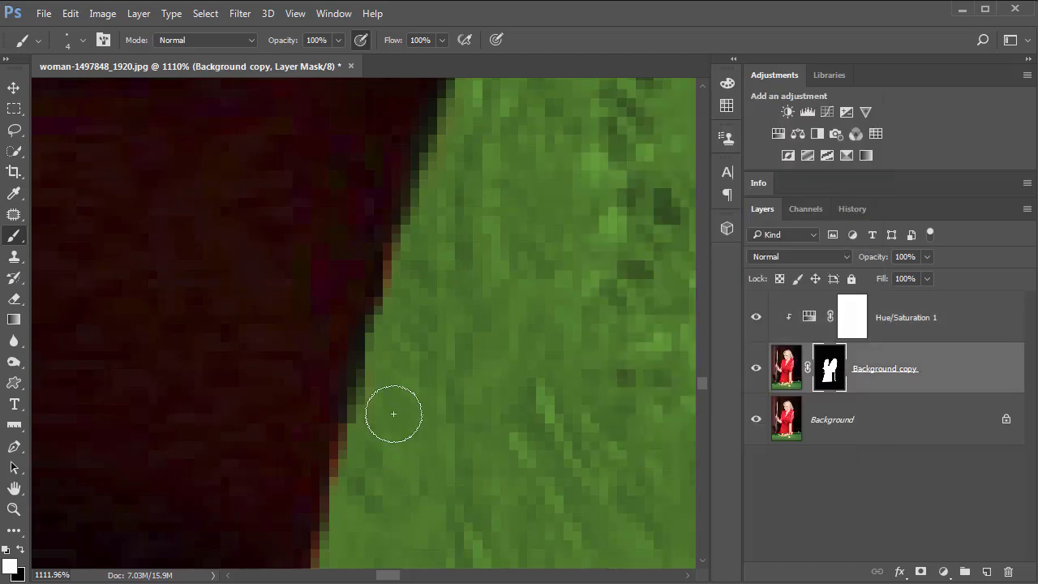
{"action": "mouse_move", "coordinate": [400, 258]}
{"action": "left_mouse_down"}
{"action": "mouse_move", "coordinate": [390, 343]}
{"action": "mouse_move", "coordinate": [338, 482]}
{"action": "mouse_move", "coordinate": [329, 563]}
{"action": "left_mouse_up"}
{"action": "mouse_move", "coordinate": [449, 392]}
{"action": "left_mouse_down"}
{"action": "mouse_move", "coordinate": [401, 290]}
{"action": "mouse_move", "coordinate": [406, 276]}
{"action": "left_mouse_up"}
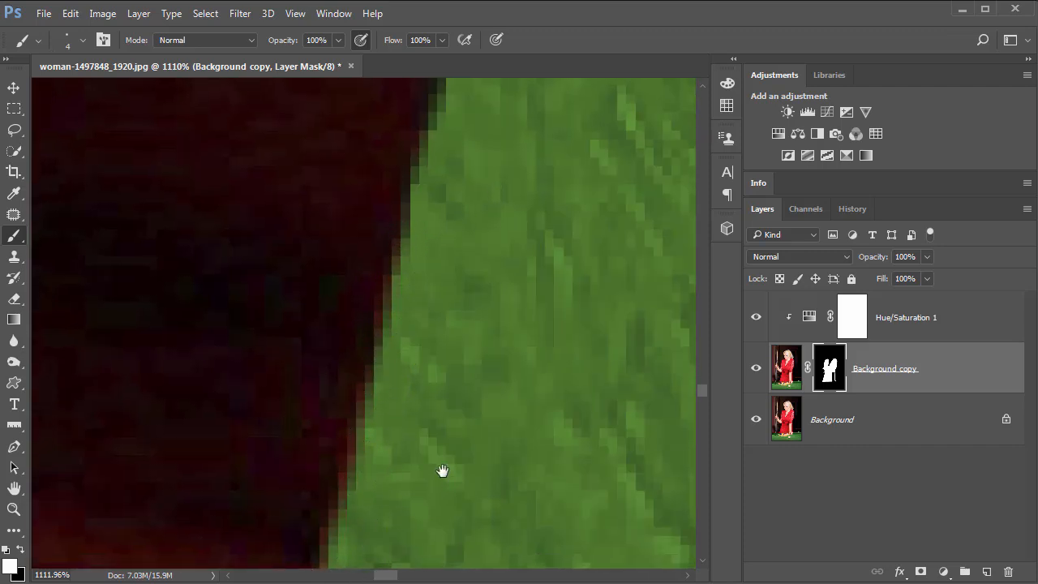
{"action": "left_click_drag", "start_coordinate": [489, 219], "coordinate": [510, 139]}
{"action": "mouse_move", "coordinate": [397, 300]}
{"action": "left_mouse_down"}
{"action": "mouse_move", "coordinate": [351, 490]}
{"action": "mouse_move", "coordinate": [313, 563]}
{"action": "left_mouse_up"}
{"action": "left_click_drag", "start_coordinate": [453, 337], "coordinate": [454, 263]}
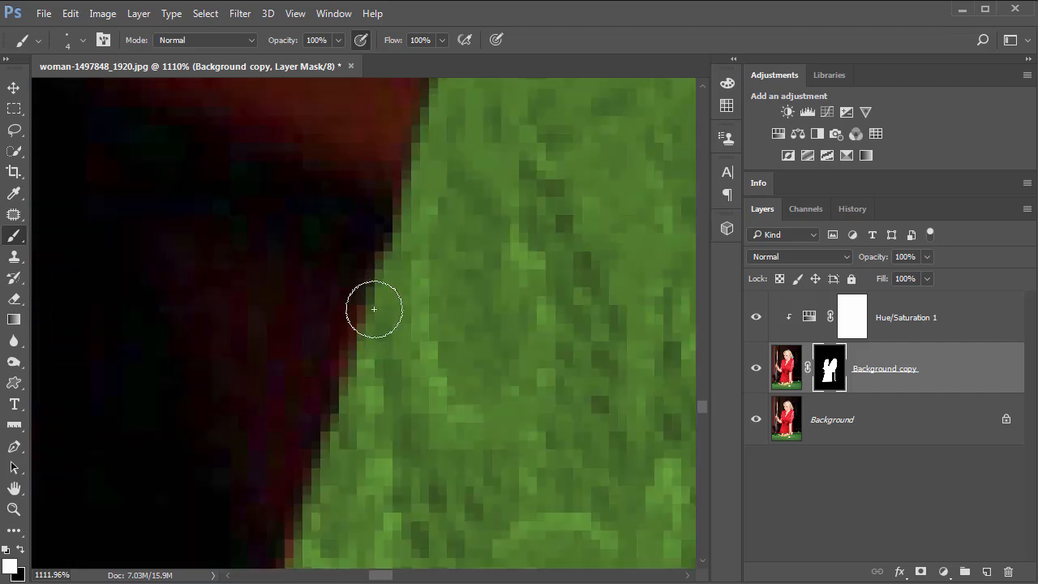
{"action": "left_click_drag", "start_coordinate": [492, 215], "coordinate": [510, 212]}
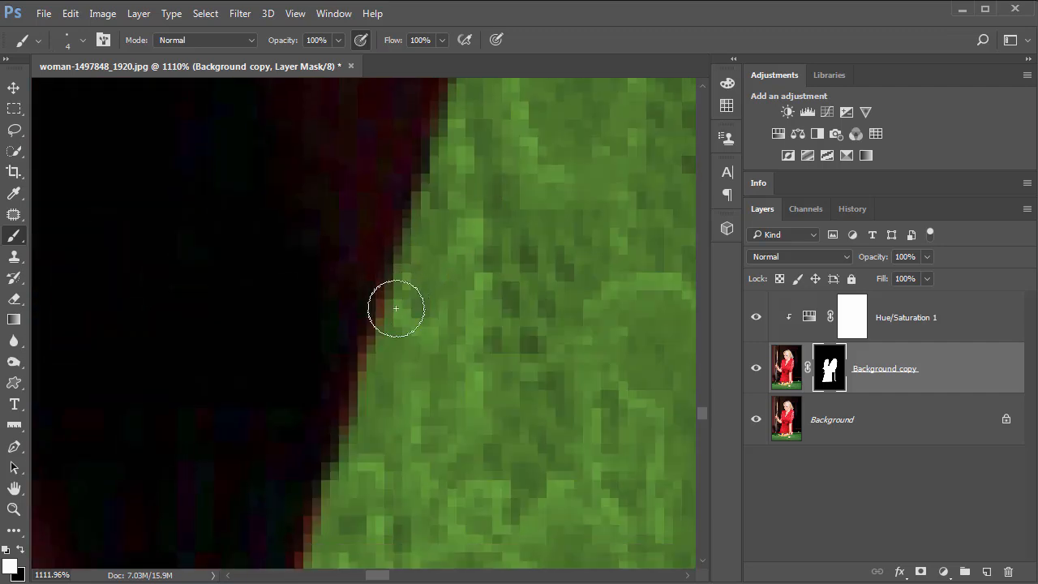
Continue painting the mask along the dress's outer edge further up against the dark background.
{"action": "mouse_move", "coordinate": [416, 505]}
{"action": "left_mouse_down"}
{"action": "mouse_move", "coordinate": [505, 236]}
{"action": "mouse_move", "coordinate": [470, 228]}
{"action": "left_mouse_up"}
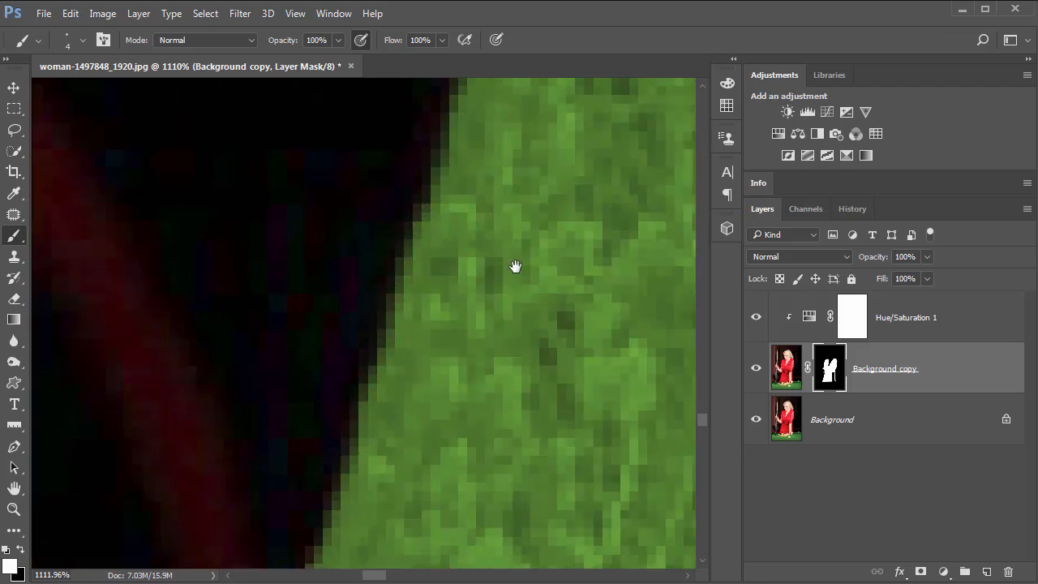
{"action": "mouse_move", "coordinate": [517, 268]}
{"action": "left_mouse_down"}
{"action": "mouse_move", "coordinate": [452, 295]}
{"action": "mouse_move", "coordinate": [422, 238]}
{"action": "left_mouse_up"}
{"action": "left_click_drag", "start_coordinate": [434, 387], "coordinate": [516, 166]}
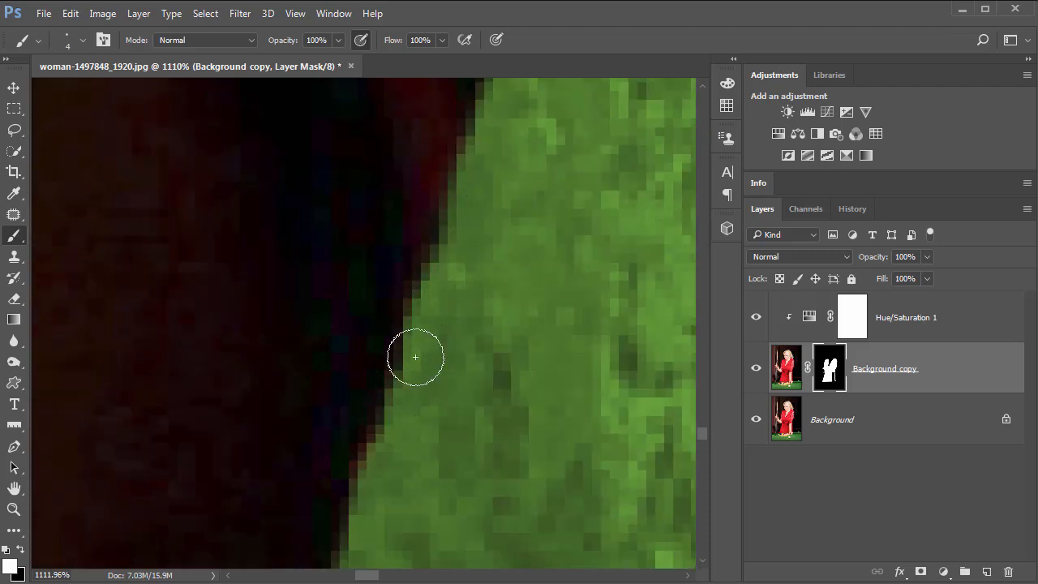
{"action": "left_click_drag", "start_coordinate": [489, 459], "coordinate": [522, 236]}
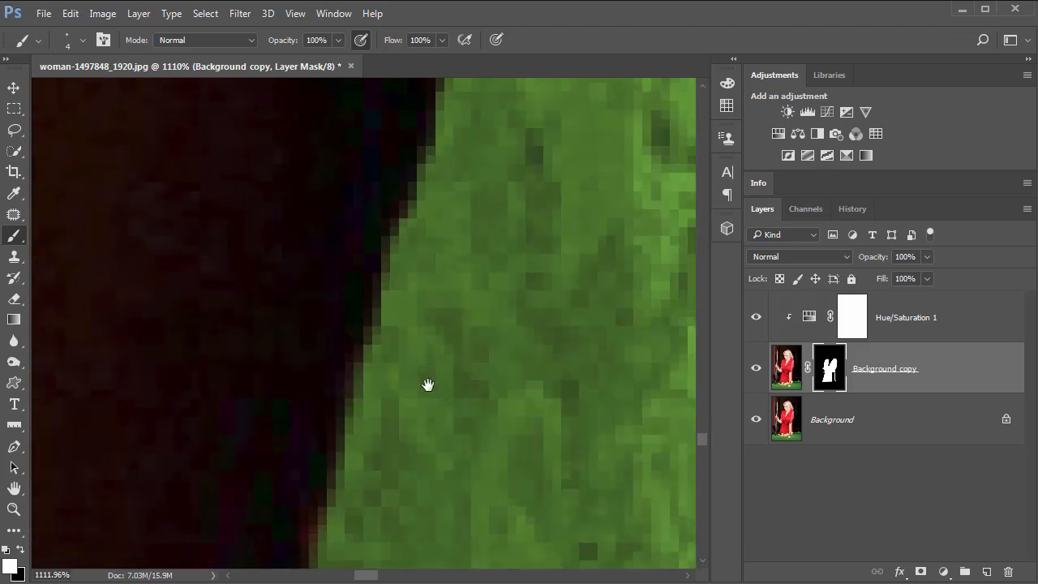
{"action": "left_click_drag", "start_coordinate": [428, 385], "coordinate": [490, 217]}
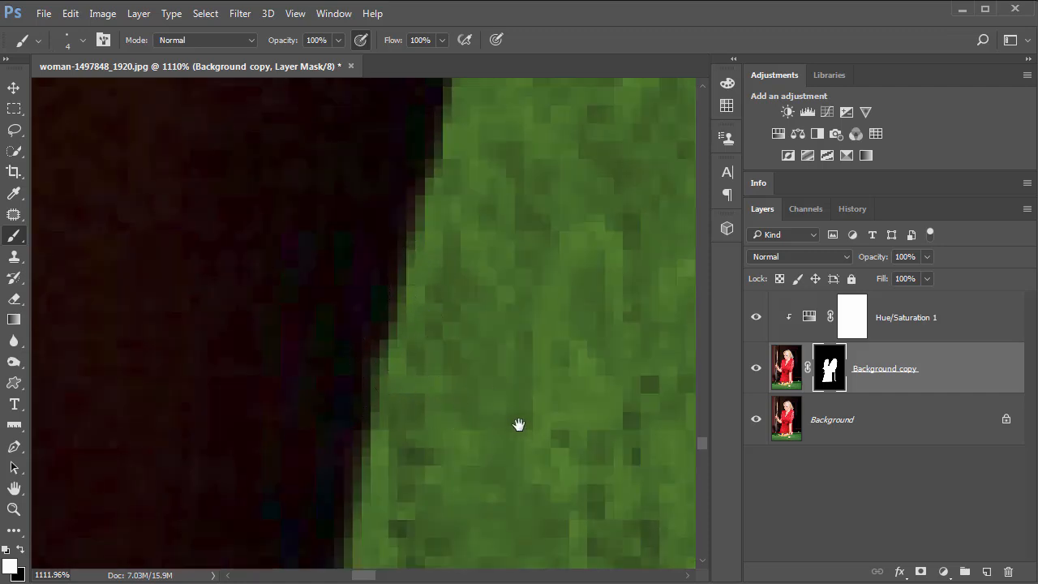
{"action": "mouse_move", "coordinate": [519, 424]}
{"action": "left_mouse_down"}
{"action": "mouse_move", "coordinate": [491, 146]}
{"action": "mouse_move", "coordinate": [422, 129]}
{"action": "left_mouse_up"}
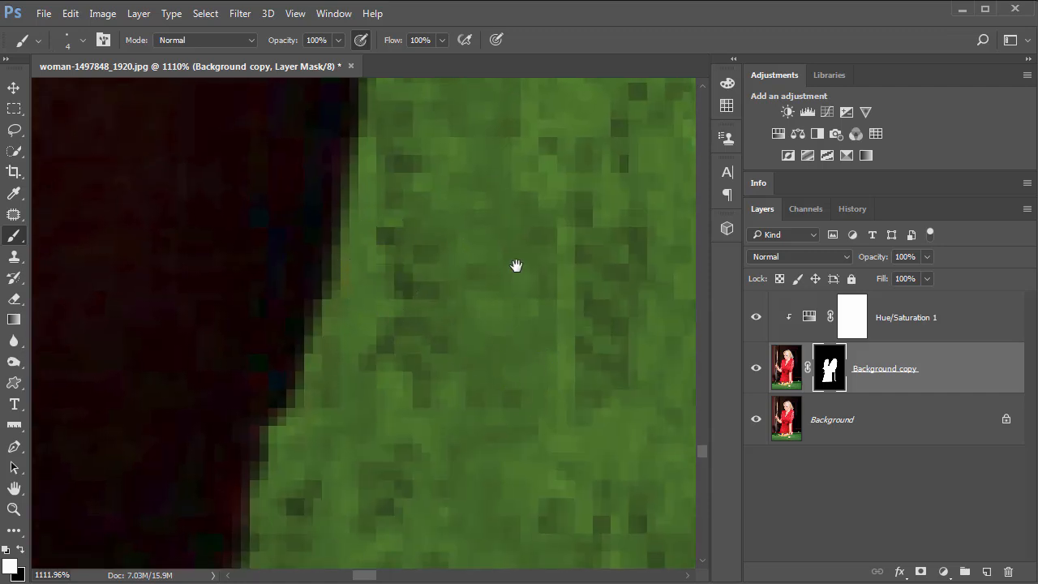
{"action": "left_click_drag", "start_coordinate": [265, 436], "coordinate": [300, 219]}
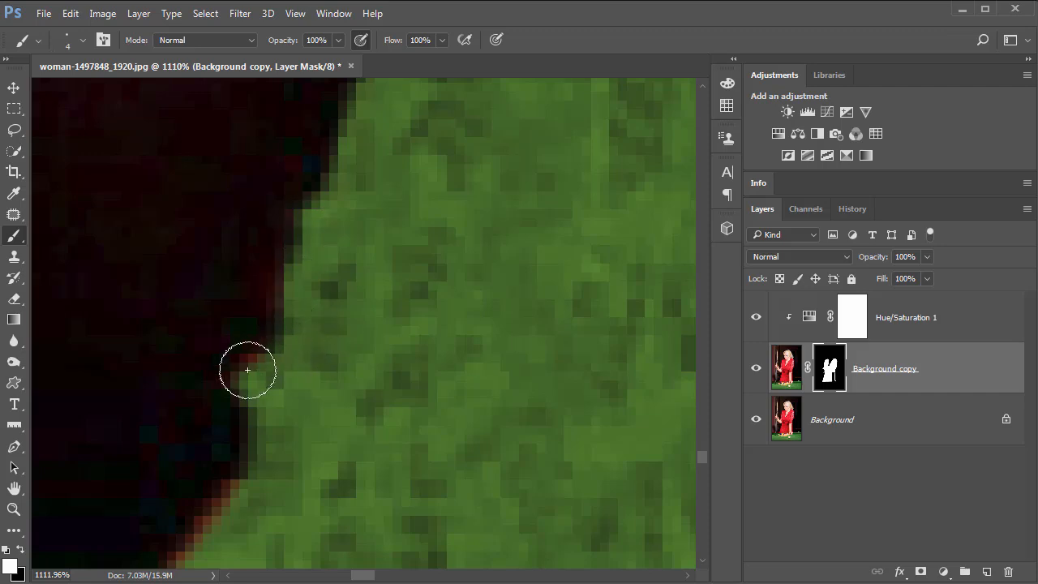
Paint the mask along the dress's lower edge where it meets the table.
{"action": "mouse_move", "coordinate": [354, 431]}
{"action": "left_mouse_down"}
{"action": "mouse_move", "coordinate": [455, 311]}
{"action": "mouse_move", "coordinate": [347, 349]}
{"action": "mouse_move", "coordinate": [300, 406]}
{"action": "mouse_move", "coordinate": [292, 489]}
{"action": "left_mouse_up"}
{"action": "mouse_move", "coordinate": [539, 390]}
{"action": "left_mouse_down"}
{"action": "mouse_move", "coordinate": [380, 345]}
{"action": "mouse_move", "coordinate": [223, 358]}
{"action": "left_mouse_up"}
{"action": "left_click_drag", "start_coordinate": [567, 375], "coordinate": [200, 357]}
{"action": "left_click_drag", "start_coordinate": [597, 366], "coordinate": [91, 373]}
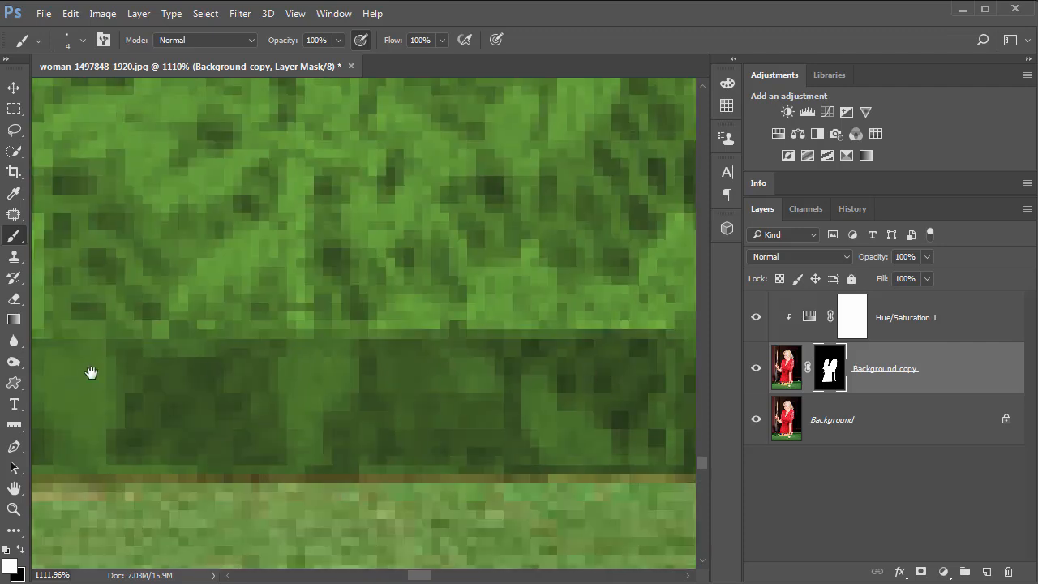
{"action": "left_click_drag", "start_coordinate": [540, 348], "coordinate": [218, 345]}
{"action": "mouse_move", "coordinate": [498, 352]}
{"action": "left_mouse_down"}
{"action": "mouse_move", "coordinate": [310, 333]}
{"action": "mouse_move", "coordinate": [130, 333]}
{"action": "left_mouse_up"}
Paint the mask along the dress edge next to the forearm, then save the document as Changable_dress.psd.
{"action": "left_click_drag", "start_coordinate": [313, 207], "coordinate": [497, 347]}
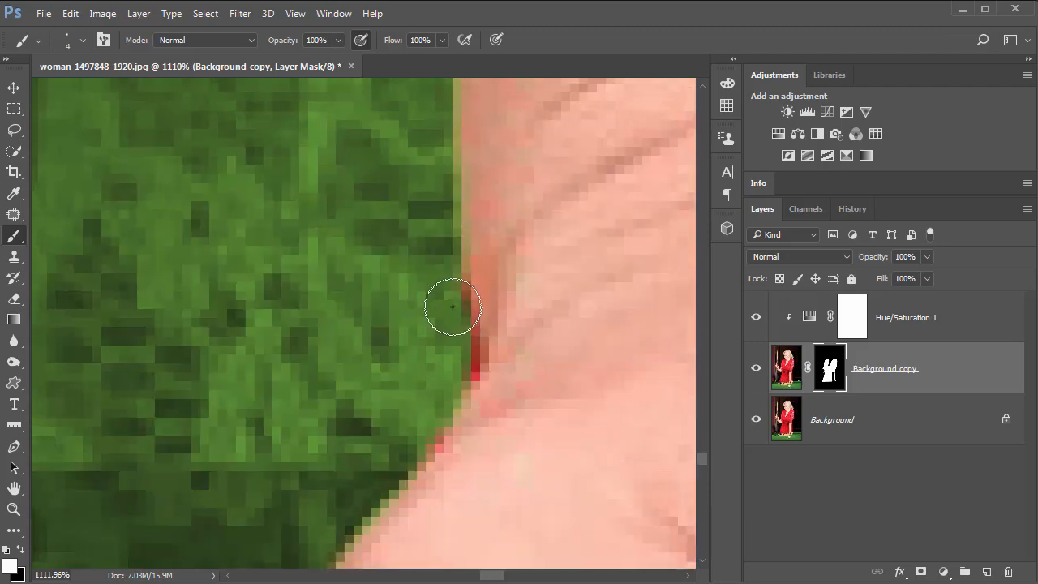
{"action": "mouse_move", "coordinate": [453, 306]}
{"action": "left_mouse_down"}
{"action": "mouse_move", "coordinate": [447, 331]}
{"action": "mouse_move", "coordinate": [465, 359]}
{"action": "mouse_move", "coordinate": [411, 408]}
{"action": "left_mouse_up"}
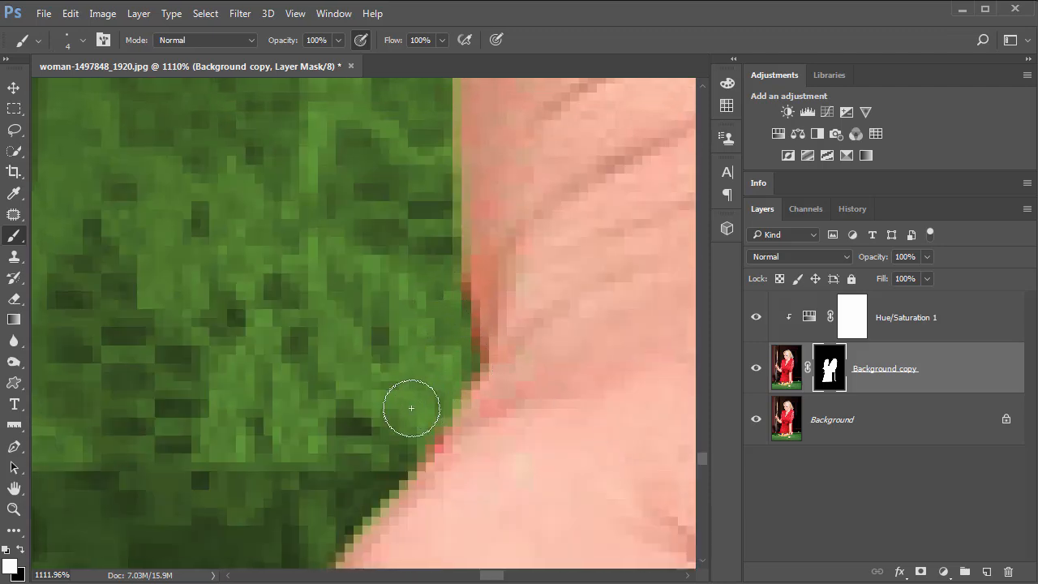
{"action": "left_click_drag", "start_coordinate": [421, 161], "coordinate": [449, 561]}
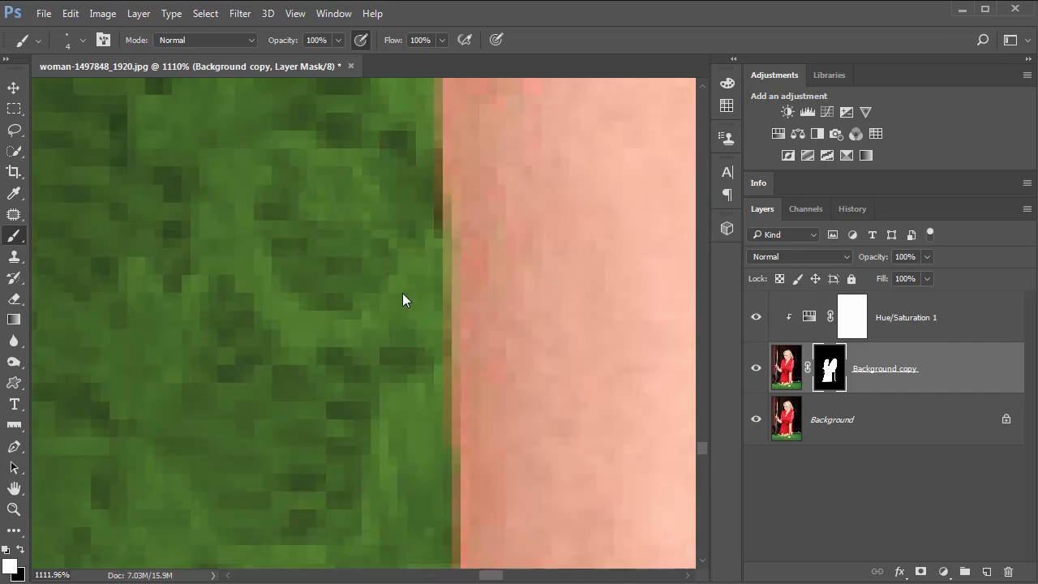
{"action": "key", "text": "ctrl+0"}
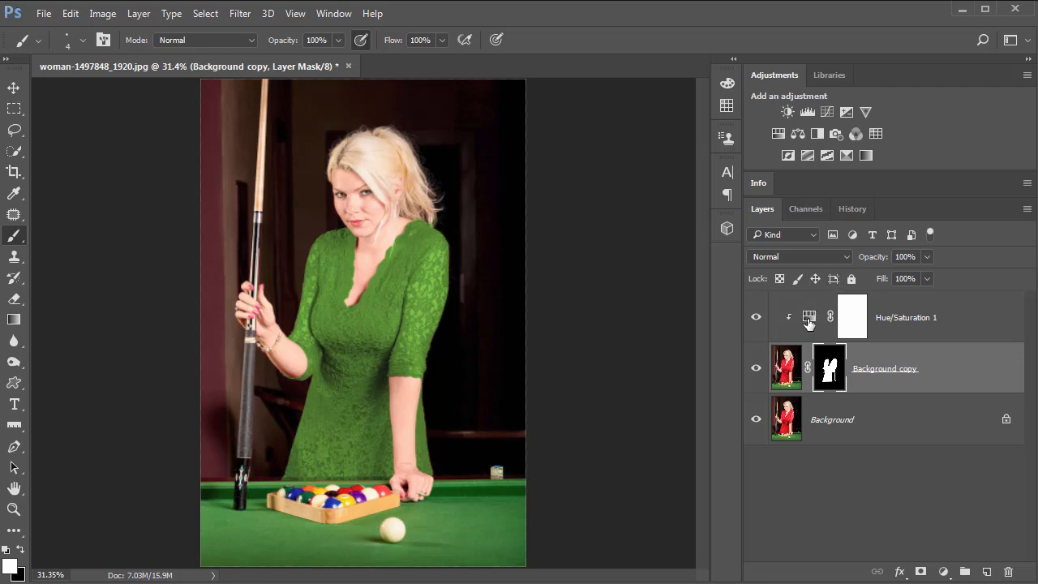
{"action": "left_click", "coordinate": [44, 14]}
{"action": "left_click", "coordinate": [85, 191]}
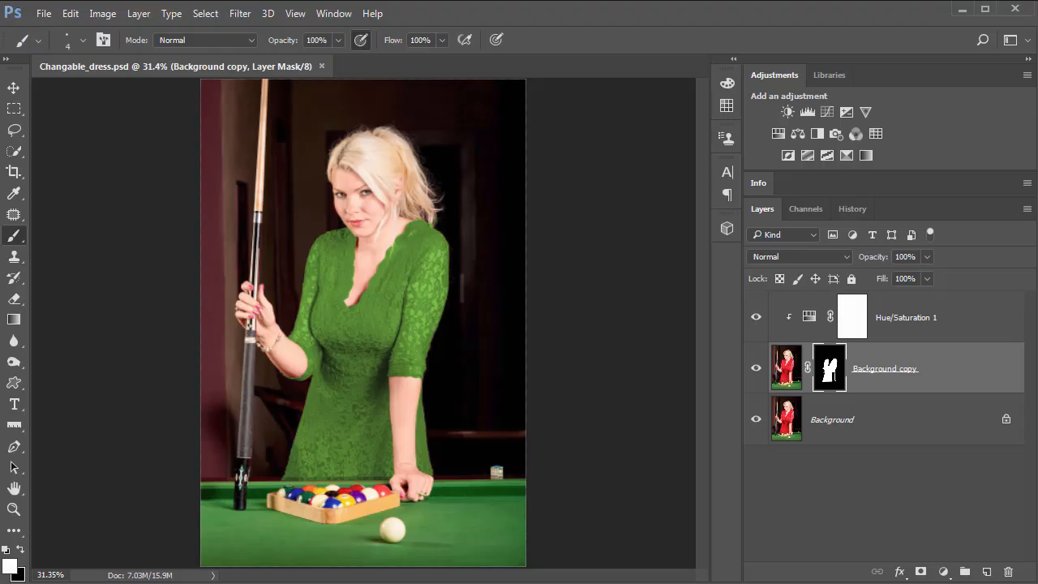
Close Changable_dress.psd and reopen it from the recent files.
{"action": "left_click", "coordinate": [322, 67]}
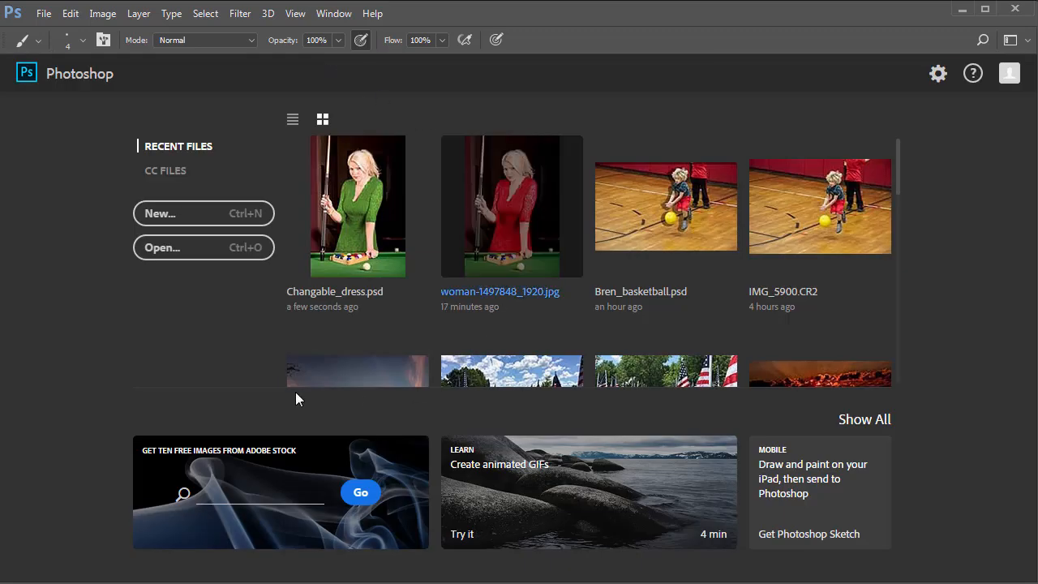
{"action": "left_click", "coordinate": [346, 228]}
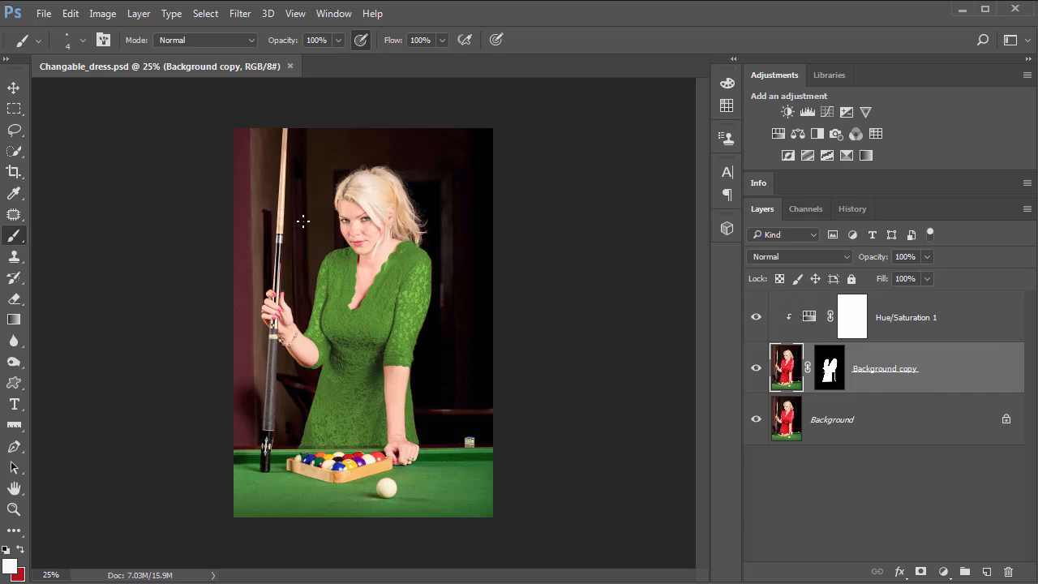
Set the Hue/Saturation adjustment's hue to 222 and saturation to 52.
{"action": "double_click", "coordinate": [809, 322]}
{"action": "mouse_move", "coordinate": [656, 227]}
{"action": "left_mouse_down"}
{"action": "mouse_move", "coordinate": [667, 230]}
{"action": "mouse_move", "coordinate": [645, 241]}
{"action": "left_mouse_up"}
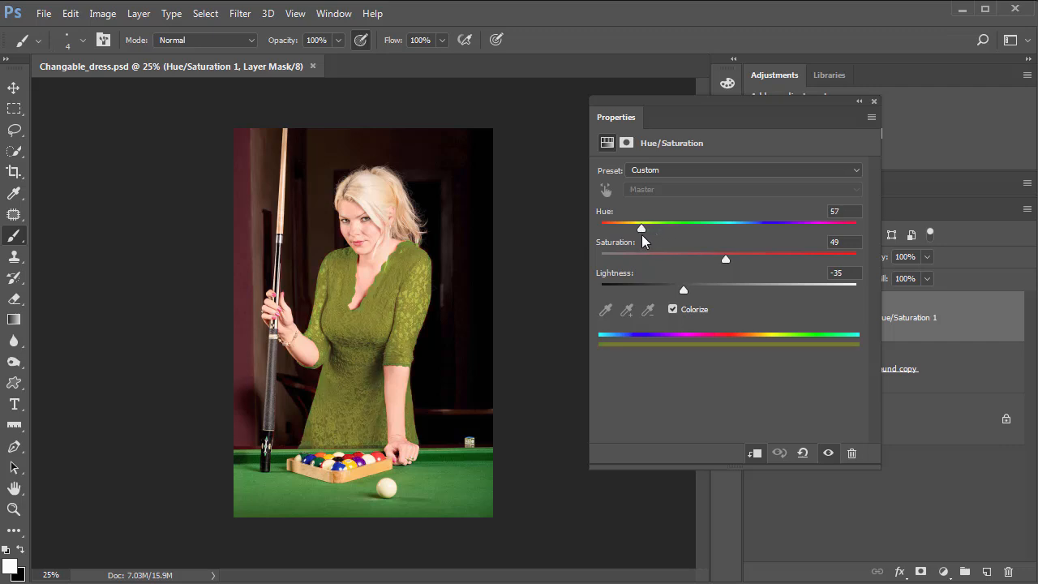
{"action": "left_click_drag", "start_coordinate": [726, 261], "coordinate": [751, 261]}
{"action": "left_click", "coordinate": [759, 227]}
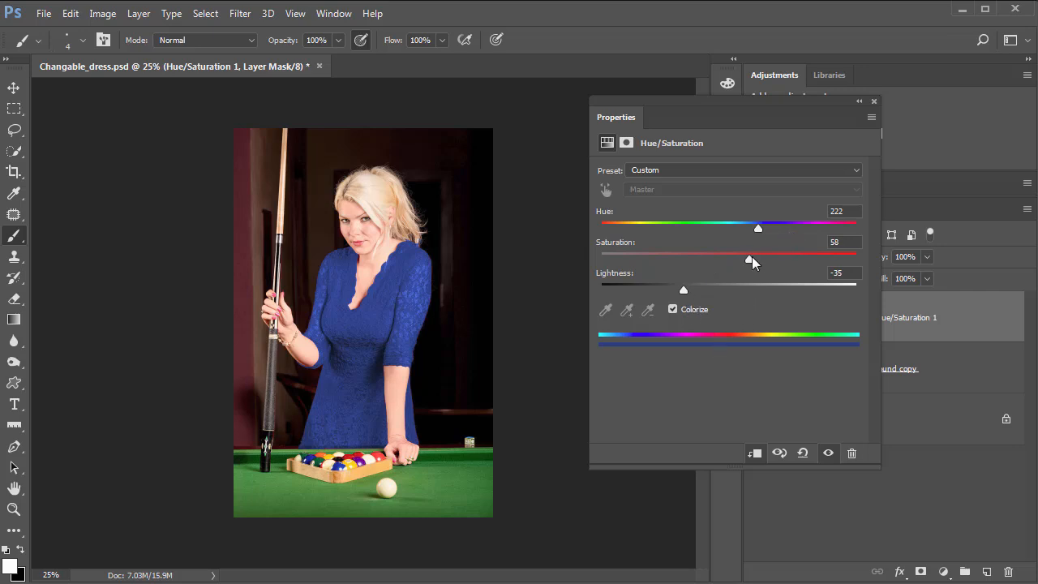
{"action": "mouse_move", "coordinate": [751, 260]}
{"action": "left_mouse_down"}
{"action": "mouse_move", "coordinate": [700, 264]}
{"action": "mouse_move", "coordinate": [737, 271]}
{"action": "left_mouse_up"}
Raise the lightness to -17 and the saturation to 67, then close the adjustment properties.
{"action": "mouse_move", "coordinate": [681, 291]}
{"action": "left_mouse_down"}
{"action": "mouse_move", "coordinate": [717, 294]}
{"action": "mouse_move", "coordinate": [679, 292]}
{"action": "mouse_move", "coordinate": [698, 293]}
{"action": "left_mouse_up"}
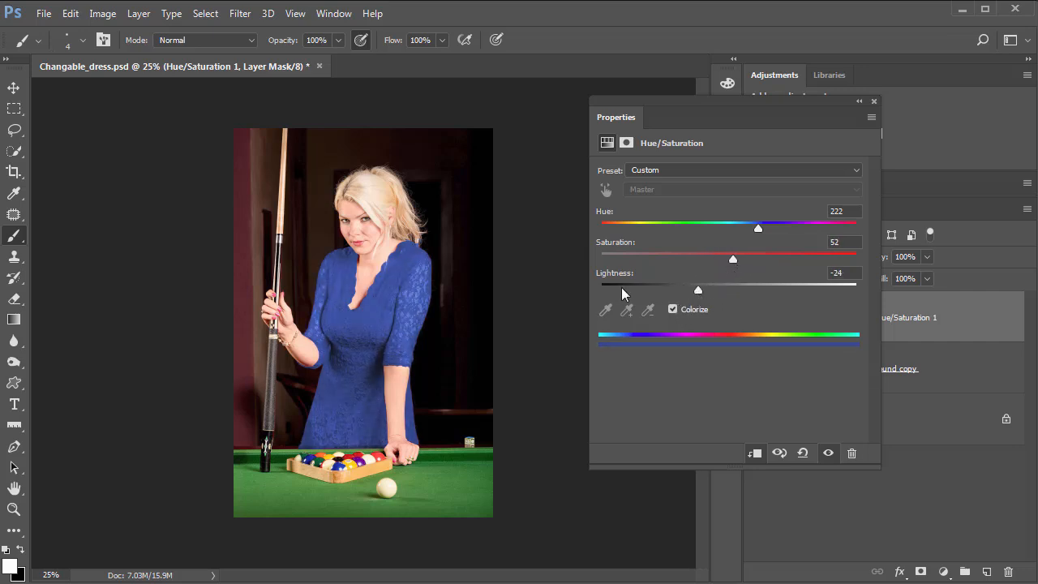
{"action": "left_click_drag", "start_coordinate": [624, 293], "coordinate": [673, 291]}
{"action": "left_click_drag", "start_coordinate": [585, 303], "coordinate": [707, 300]}
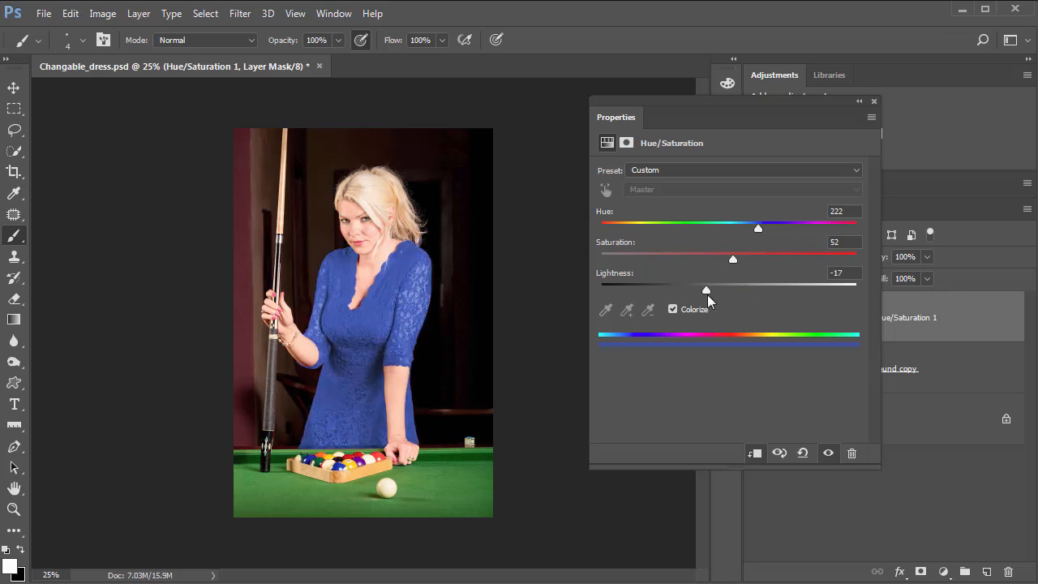
{"action": "left_click_drag", "start_coordinate": [732, 259], "coordinate": [768, 261]}
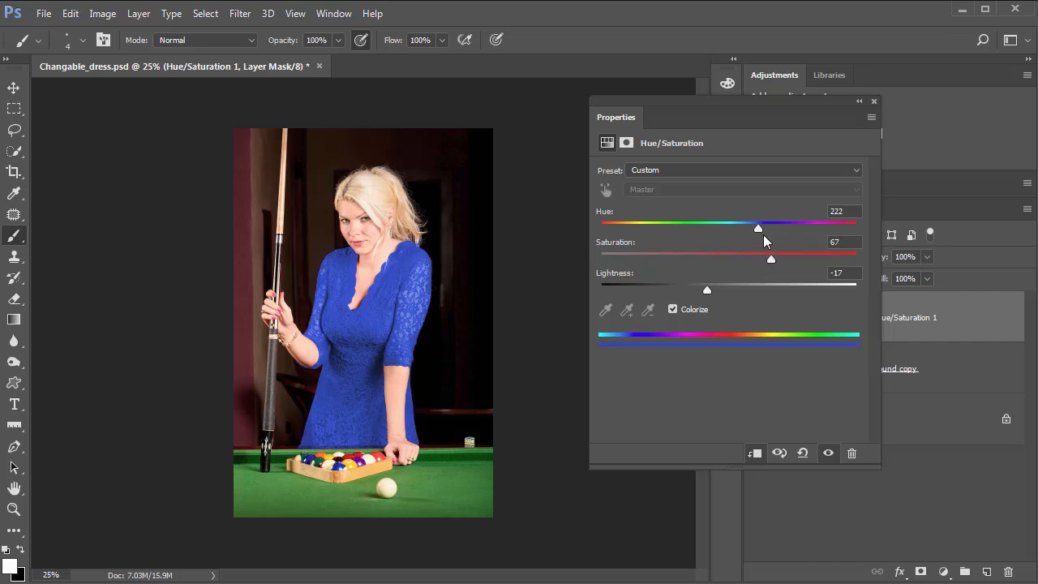
{"action": "left_click", "coordinate": [875, 101]}
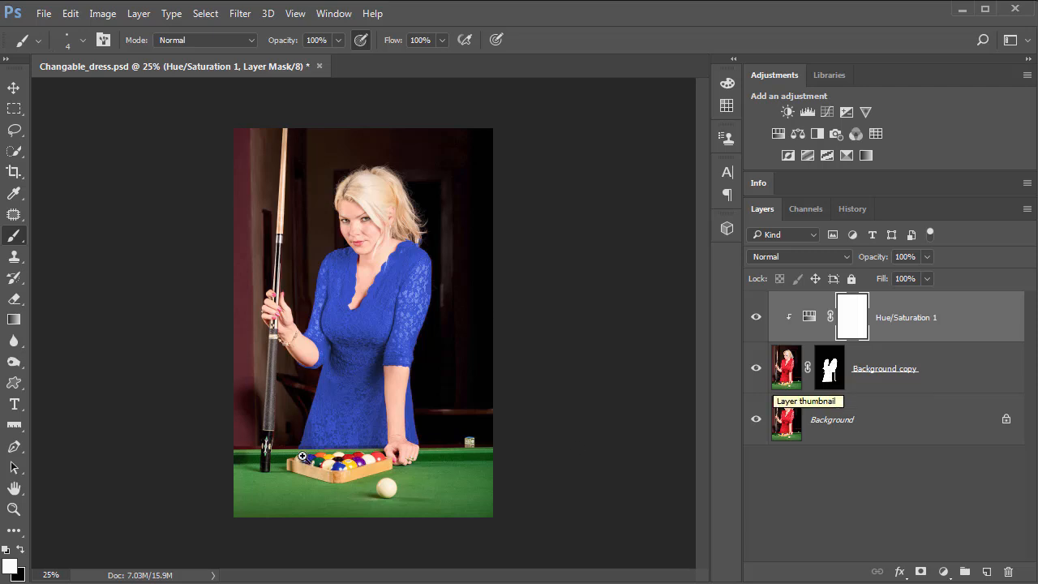
Inspect the recolored dress's lower edge near the pool table up close.
{"action": "key", "text": "ctrl+space"}
{"action": "left_click_drag", "start_coordinate": [306, 447], "coordinate": [461, 500]}
{"action": "key", "text": "space"}
{"action": "left_click_drag", "start_coordinate": [473, 353], "coordinate": [434, 186]}
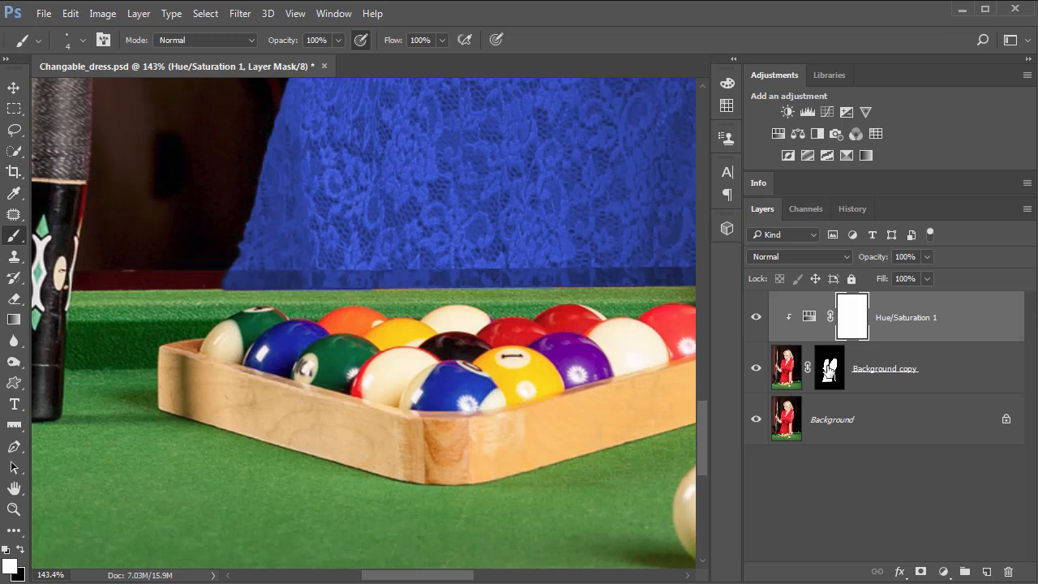
{"action": "key", "text": "ctrl+minus"}
{"action": "key", "text": "ctrl+minus"}
{"action": "key", "text": "ctrl+minus"}
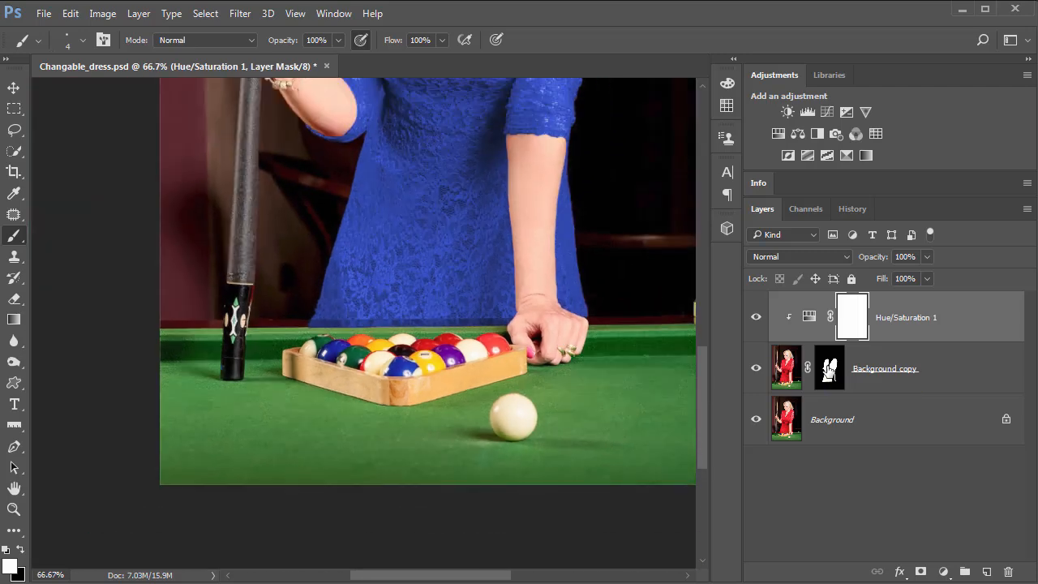
{"action": "key", "text": "ctrl+0"}
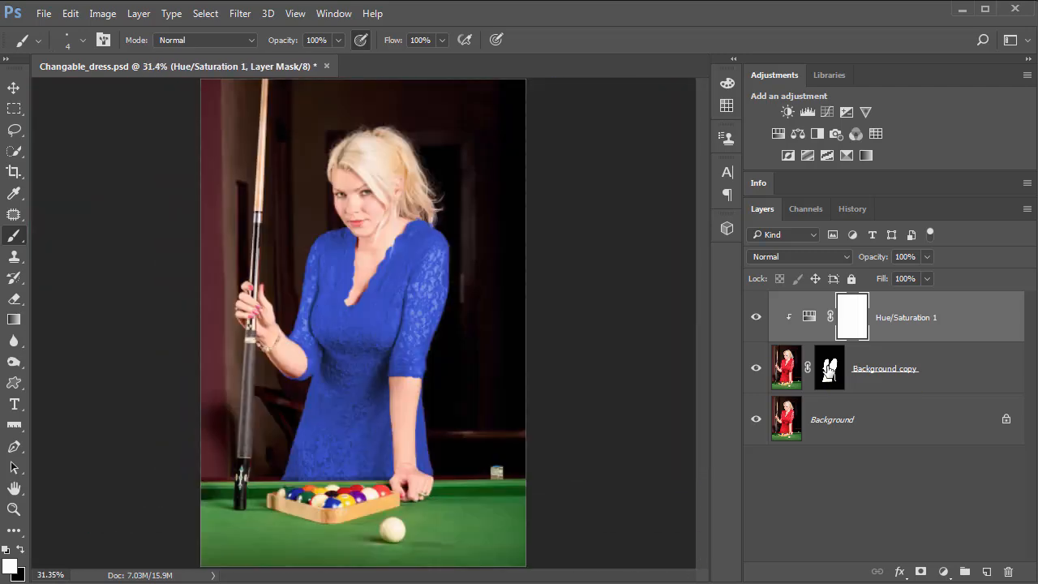